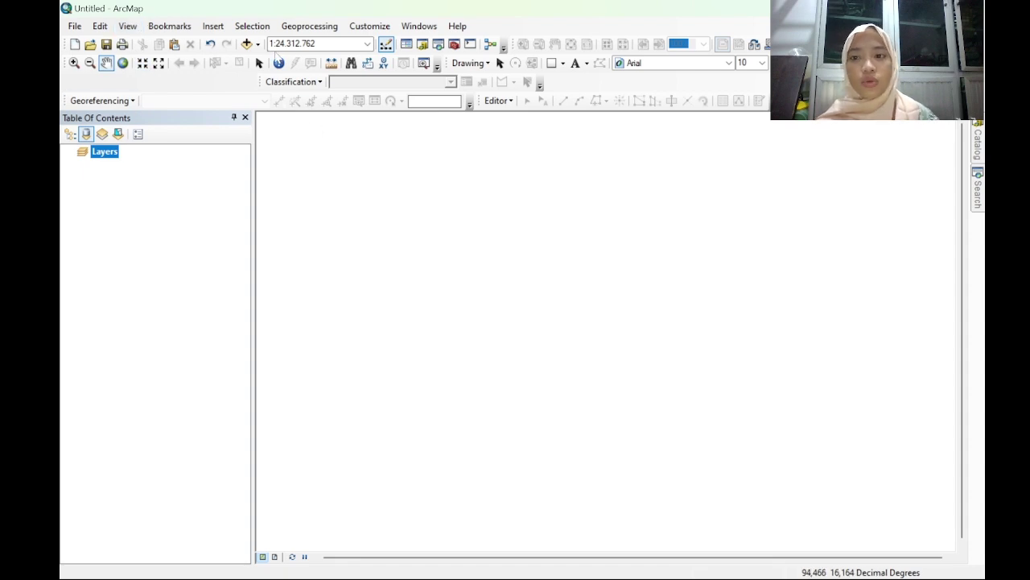
Step: Add the shapefile IdKABU_2010.shp from the SHP Indo folder to the map
left_click(258, 44)
left_click(283, 61)
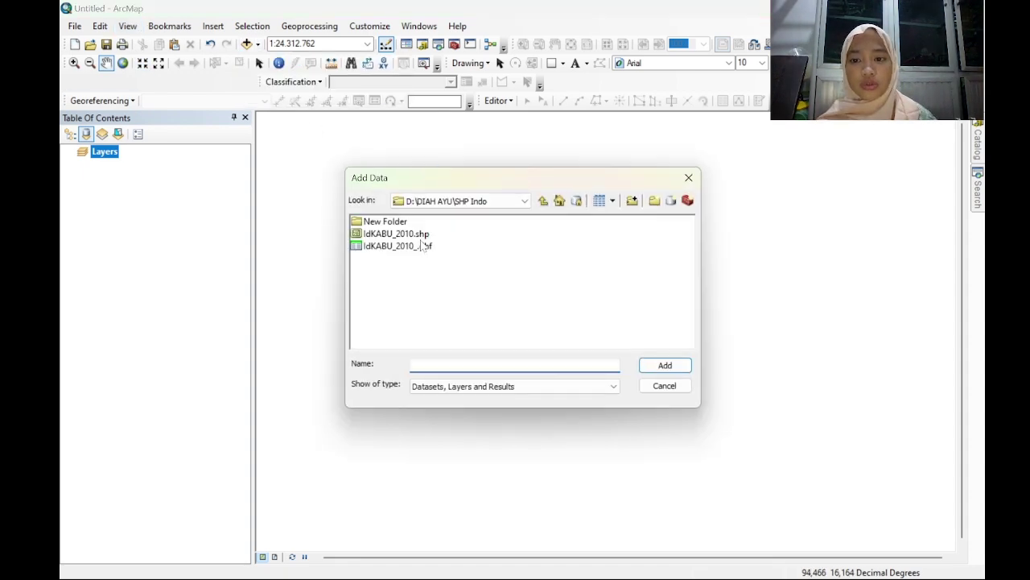
left_click(411, 234)
left_click(665, 364)
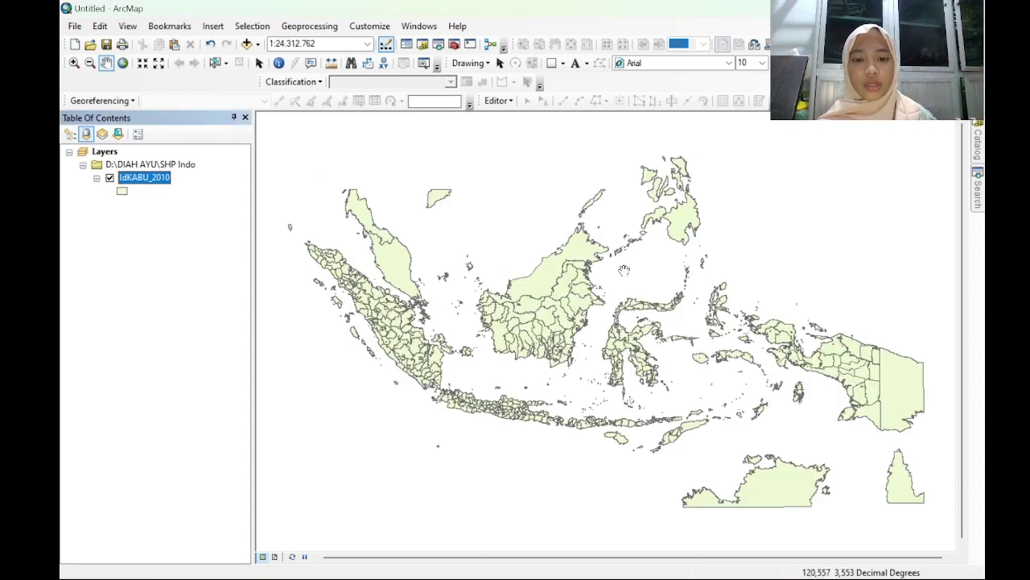
Step: Select the IdKABU_2010 records by attributes with the expression "PROVINSI" = 'SUMATERA UTARA'
right_click(160, 176)
left_click(238, 216)
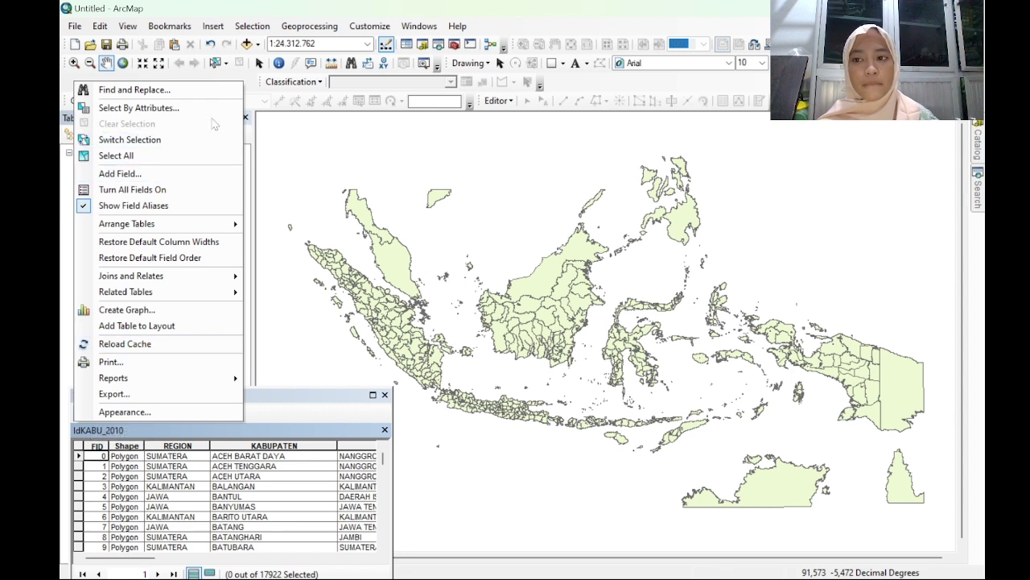
left_click(226, 111)
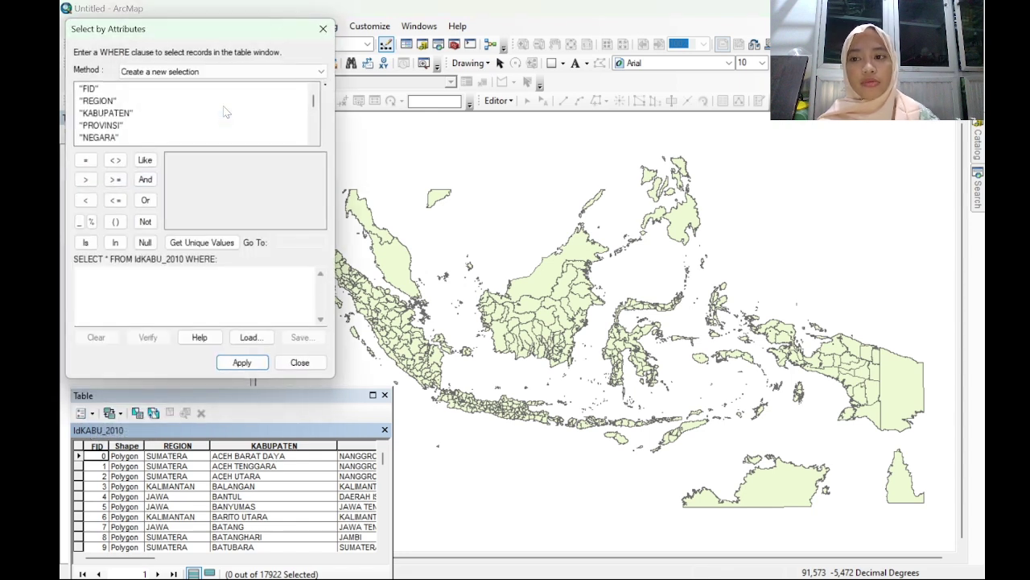
double_click(101, 125)
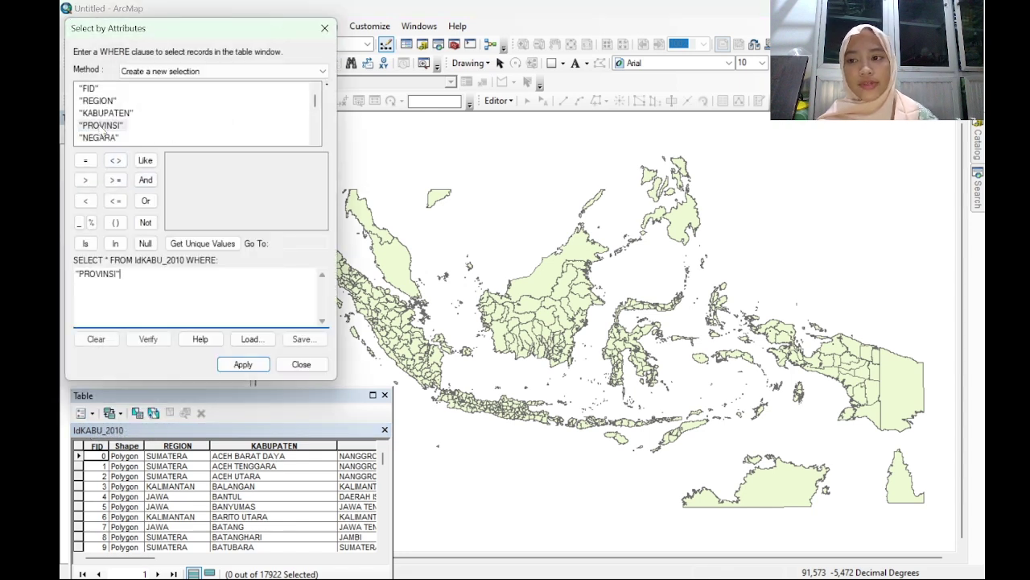
left_click(86, 161)
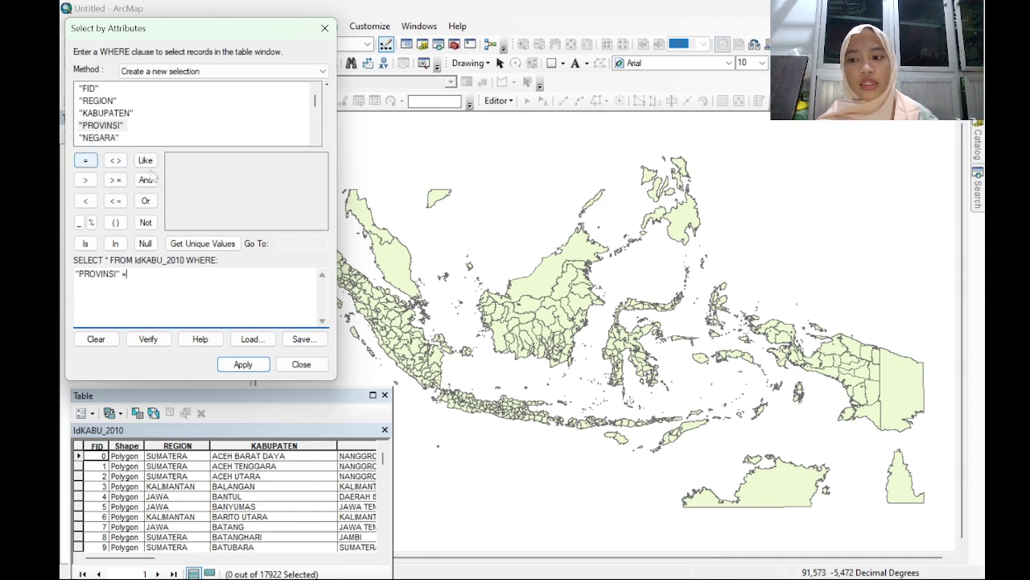
left_click(205, 244)
scroll(214, 203, "down", 12)
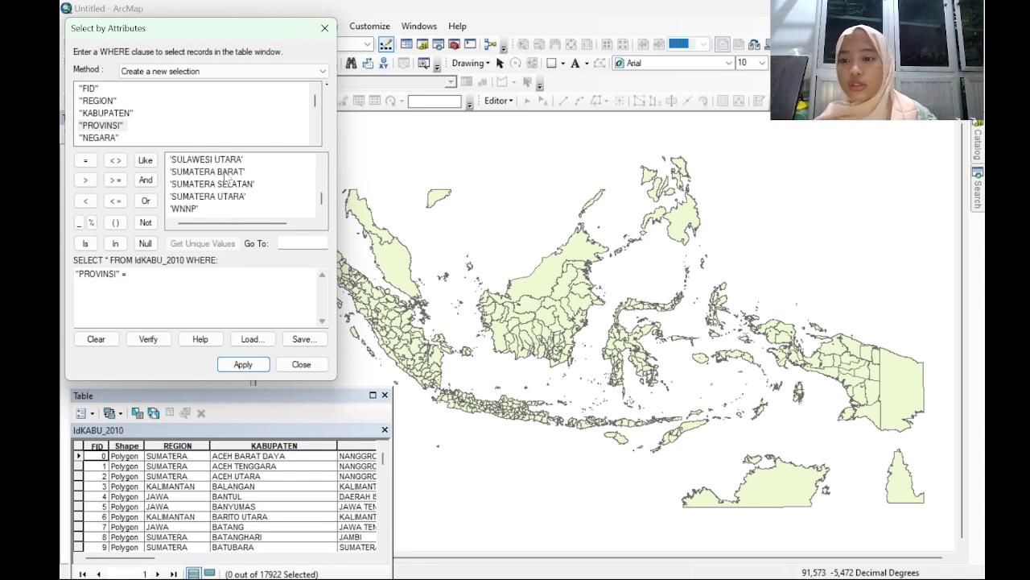
double_click(229, 199)
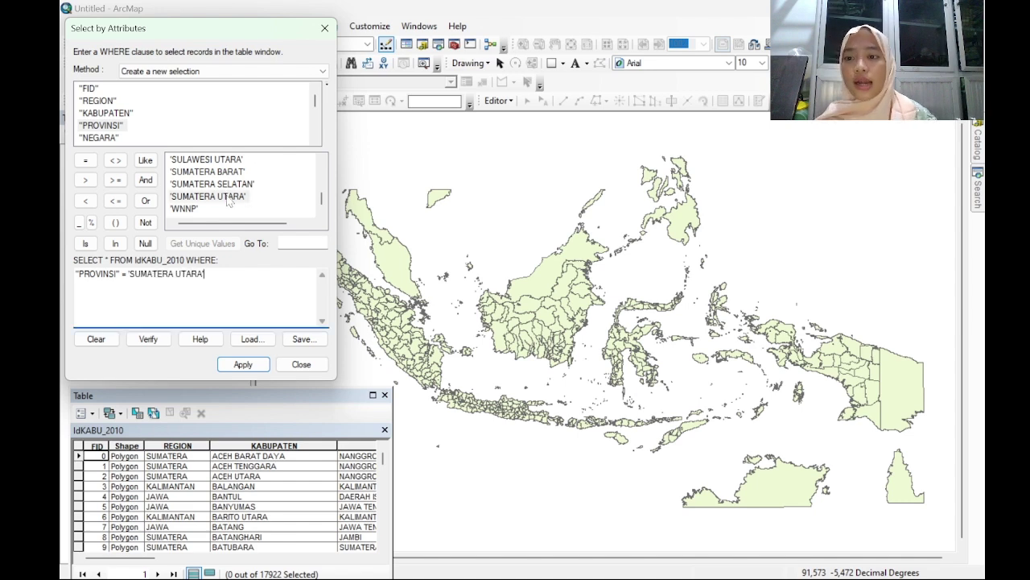
left_click(253, 366)
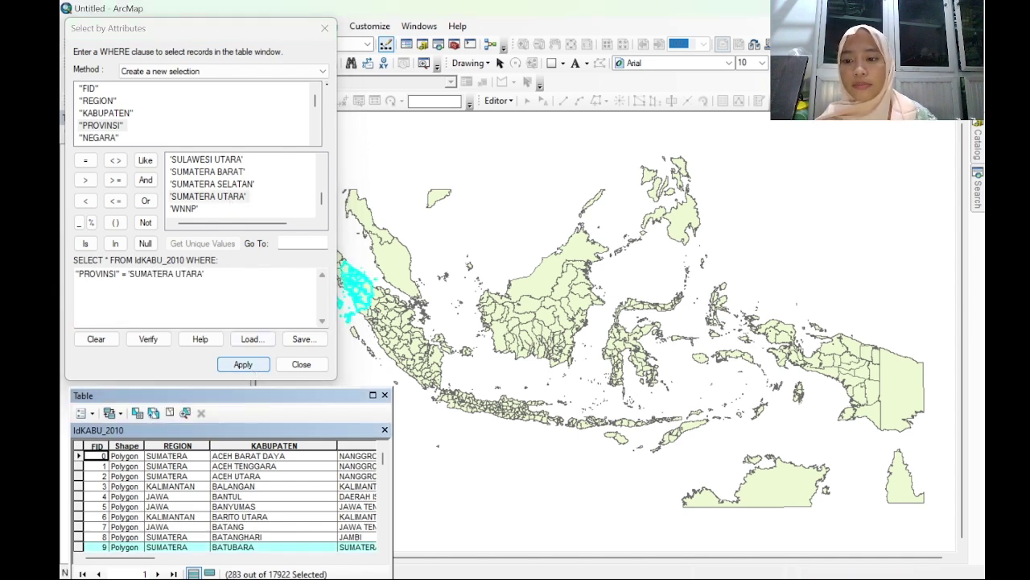
left_click(324, 28)
Step: Export the selected IdKABU_2010 features as the shapefile SUMUT.shp in the SIG folder and add it to the map as a layer
right_click(157, 181)
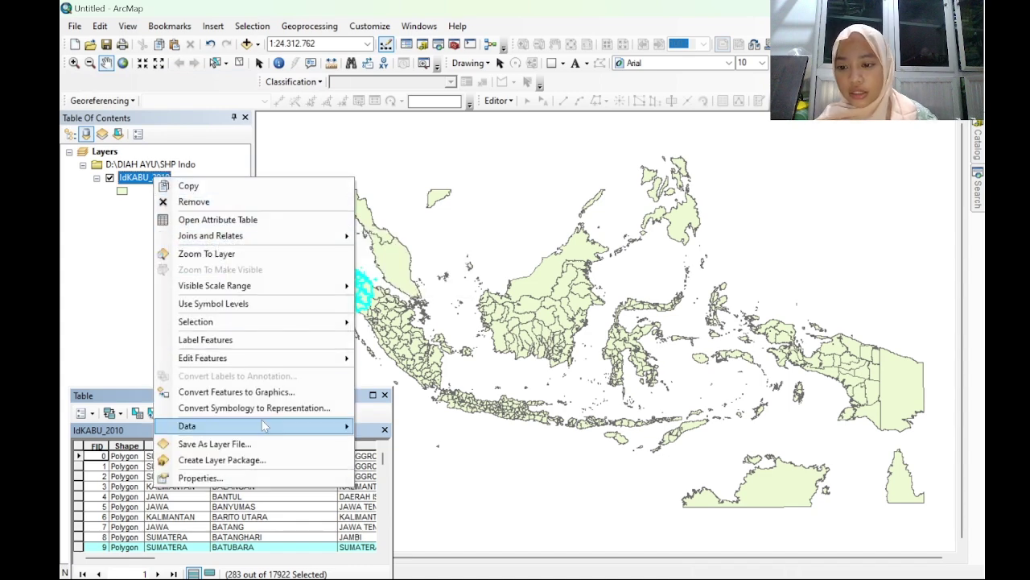
mouse_move(262, 425)
left_click(404, 444)
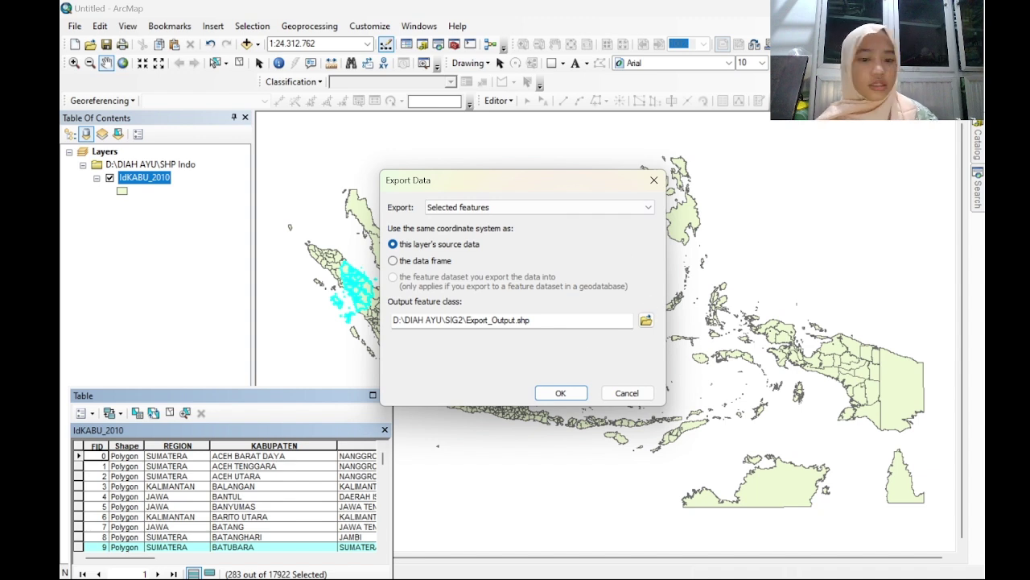
left_click(646, 320)
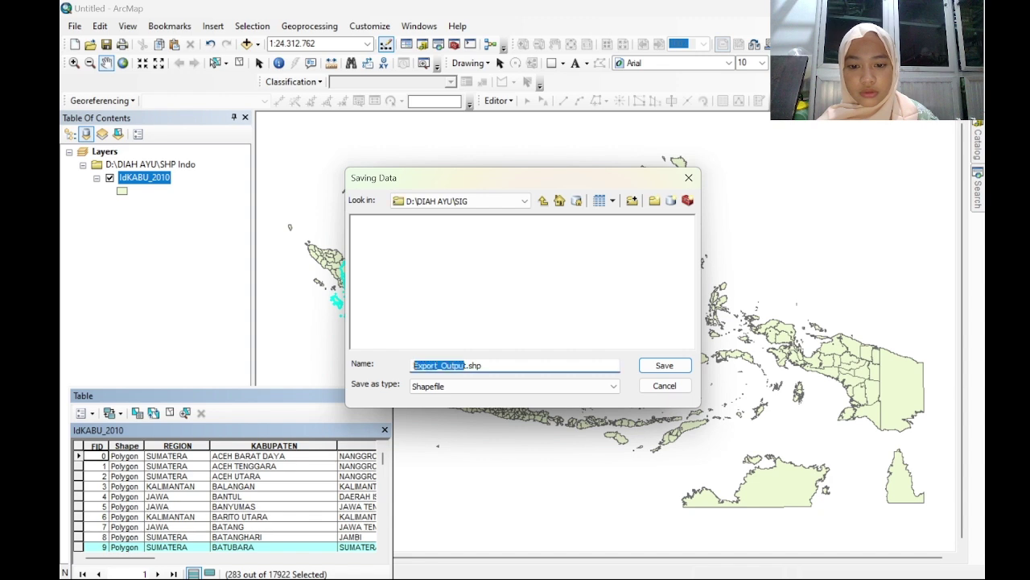
type("t")
key("BackSpace")
key("Caps_Lock")
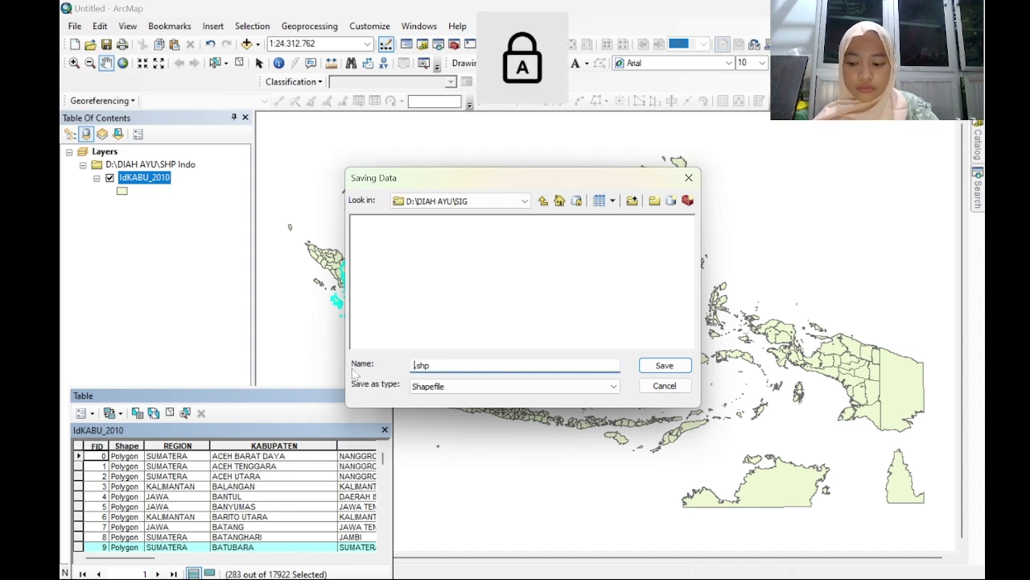
type("SUMUT")
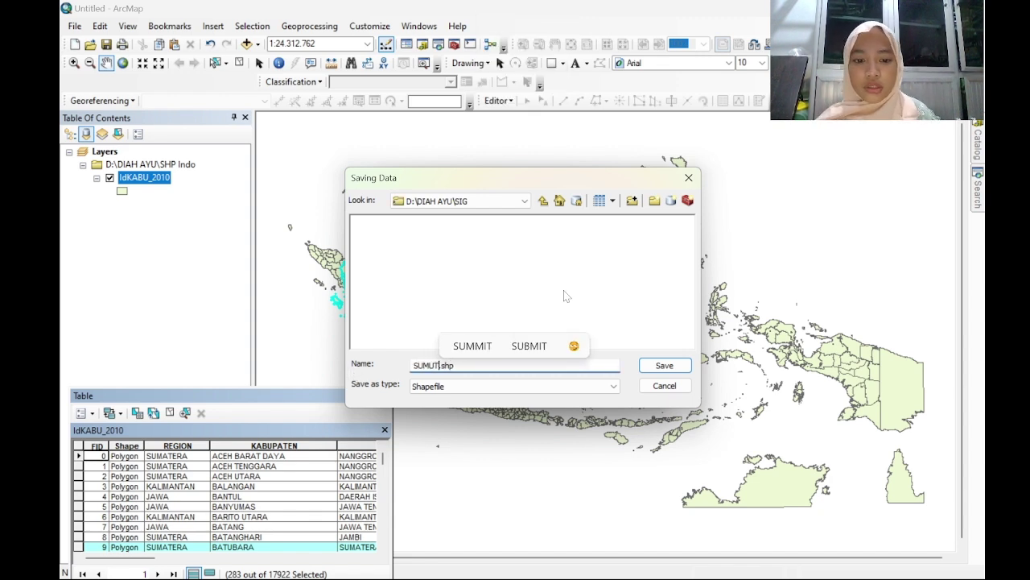
left_click(653, 365)
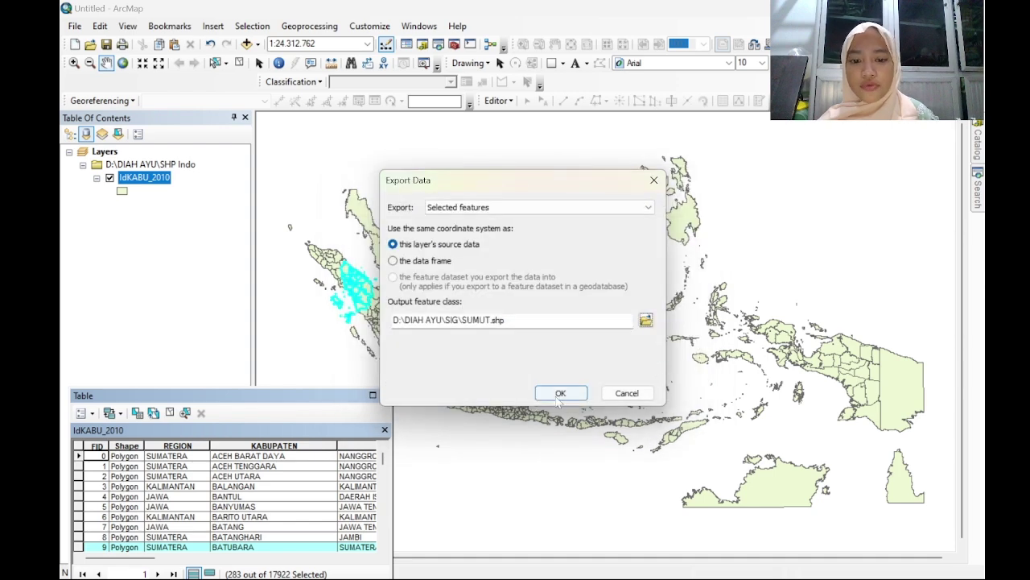
left_click(560, 393)
left_click(574, 351)
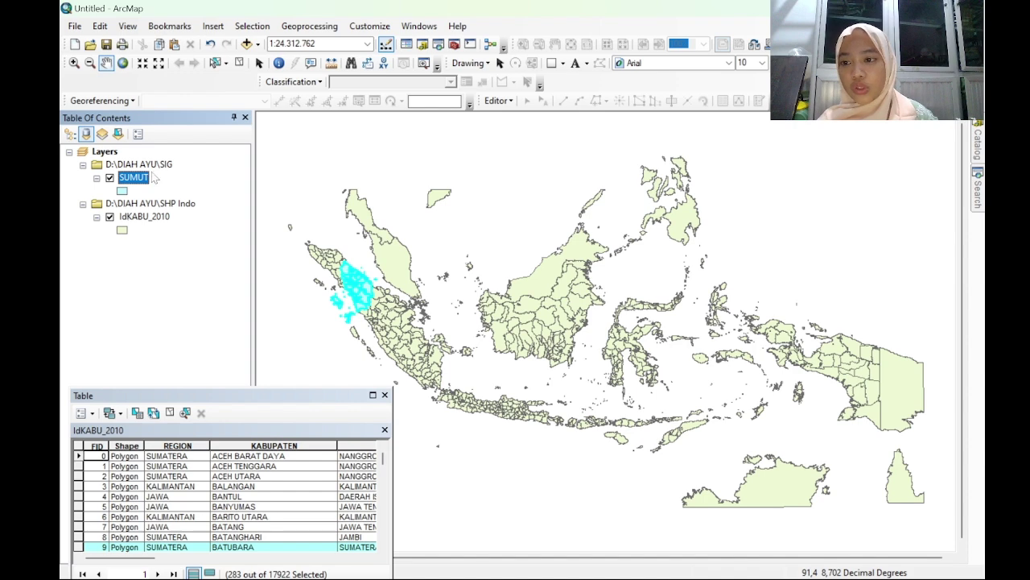
Step: Start another attribute selection on the IdKABU_2010 table and clear the existing WHERE expression
right_click(148, 217)
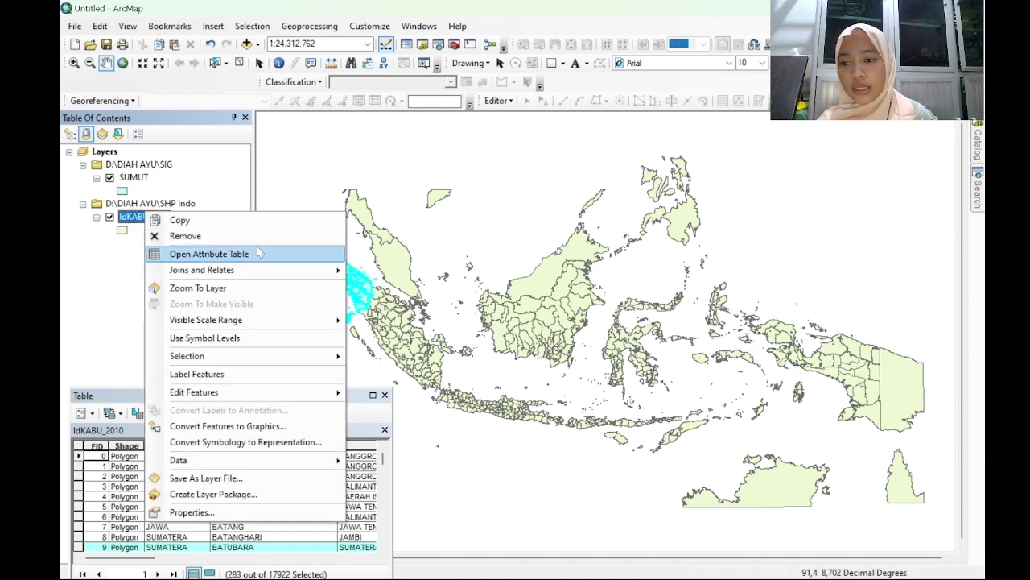
left_click(202, 255)
left_click(82, 413)
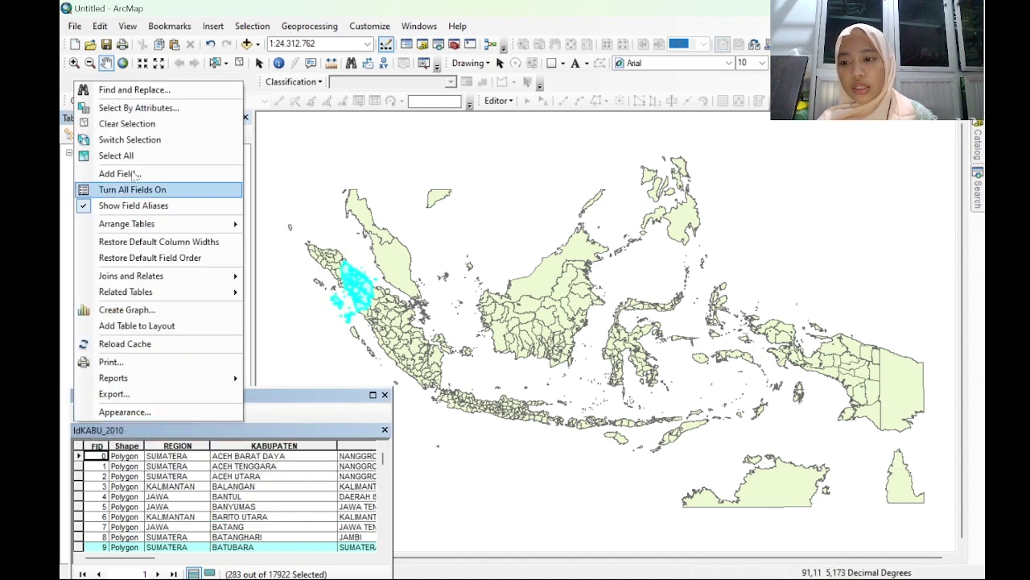
left_click(166, 109)
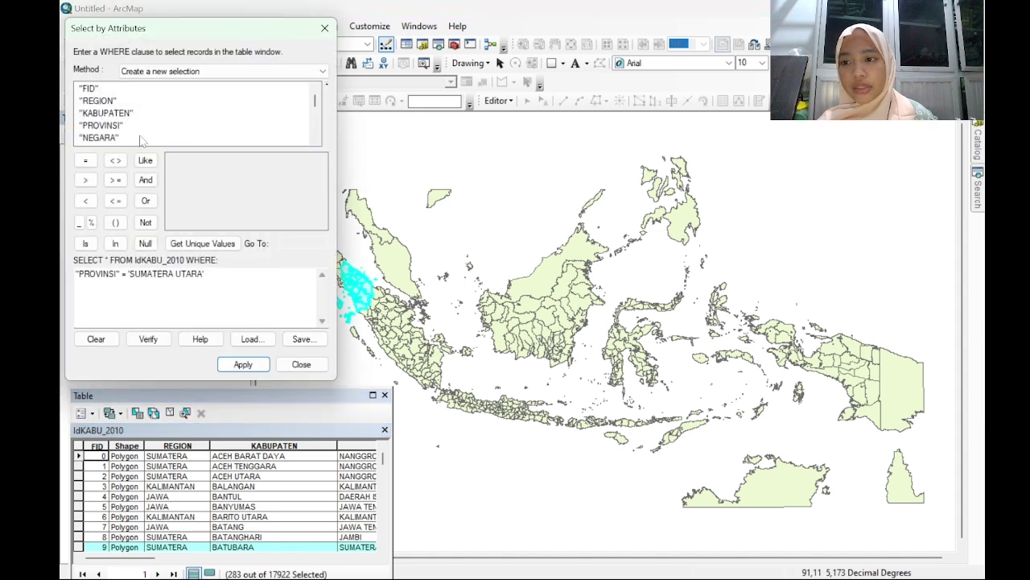
left_click_drag(207, 274, 69, 278)
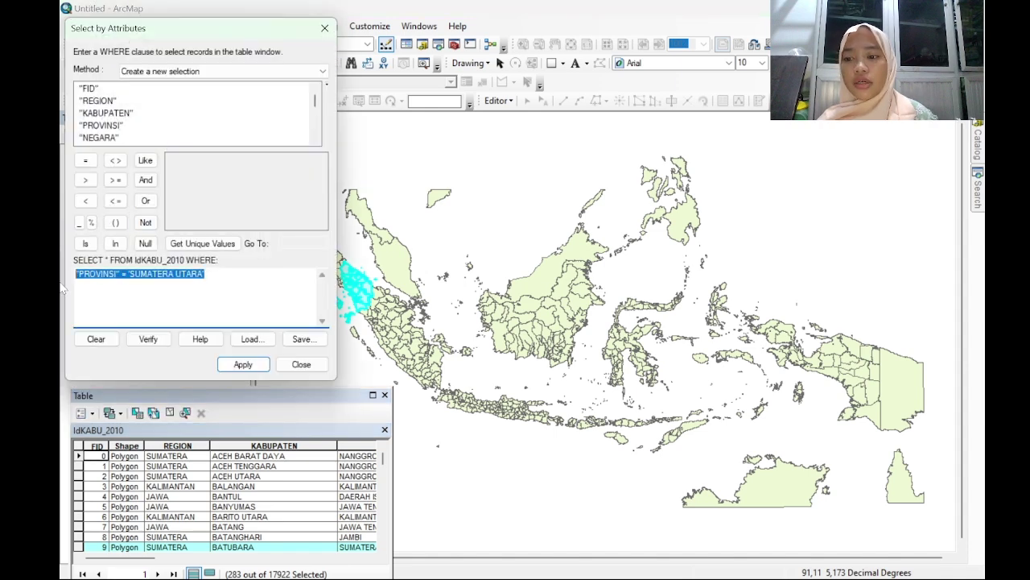
key("Delete")
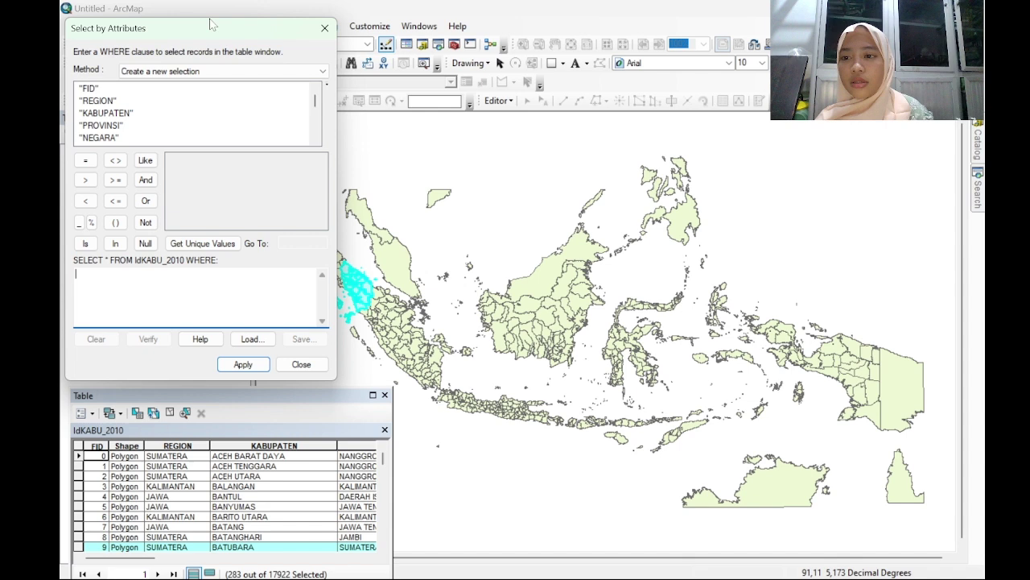
Step: Select the IdKABU_2010 records matching the expression "KABUPATEN" = 'TAPANULI SELATAN'
double_click(118, 114)
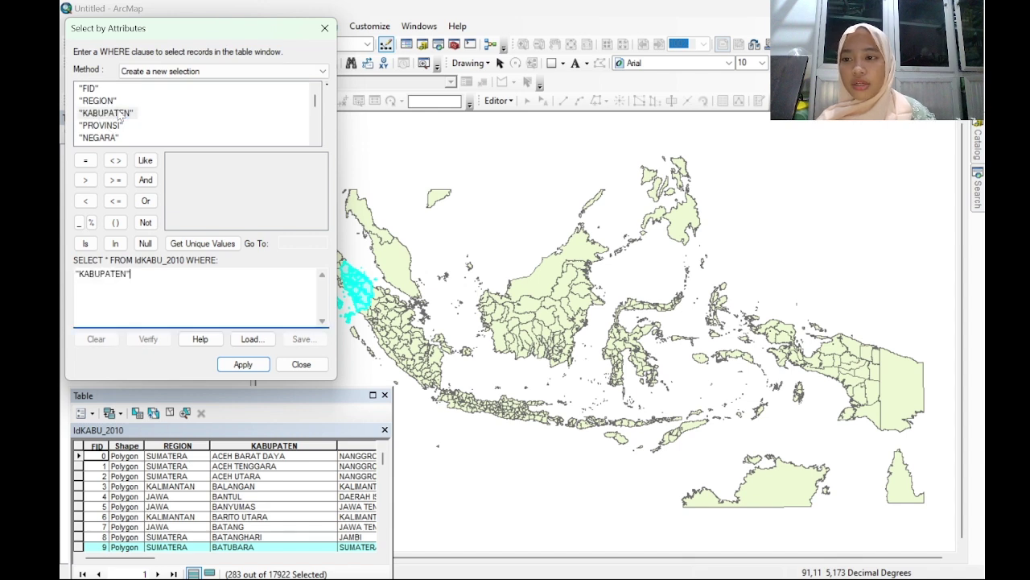
left_click(86, 160)
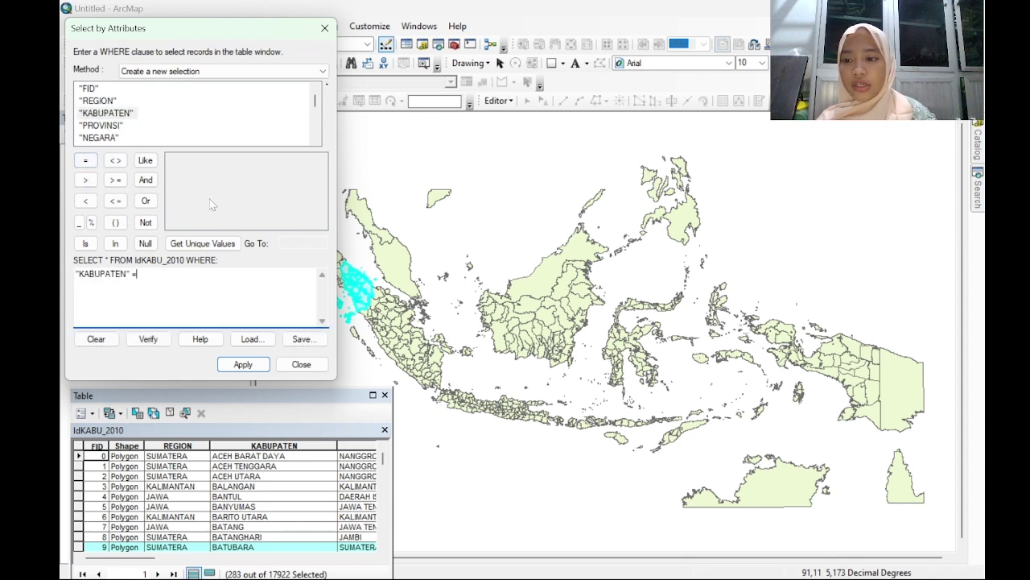
left_click(231, 243)
scroll(210, 194, "down", 10)
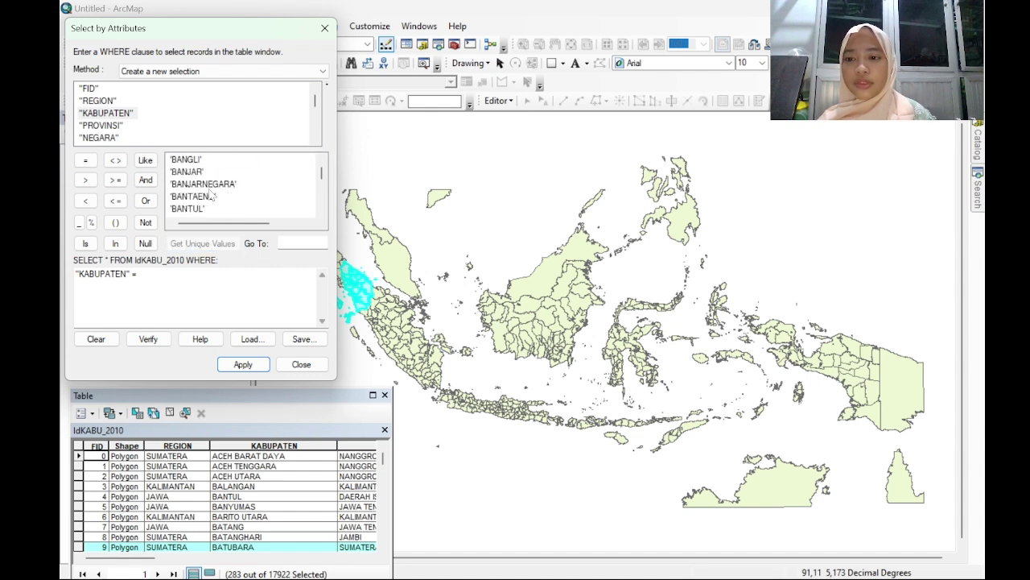
scroll(321, 209, "down", 10)
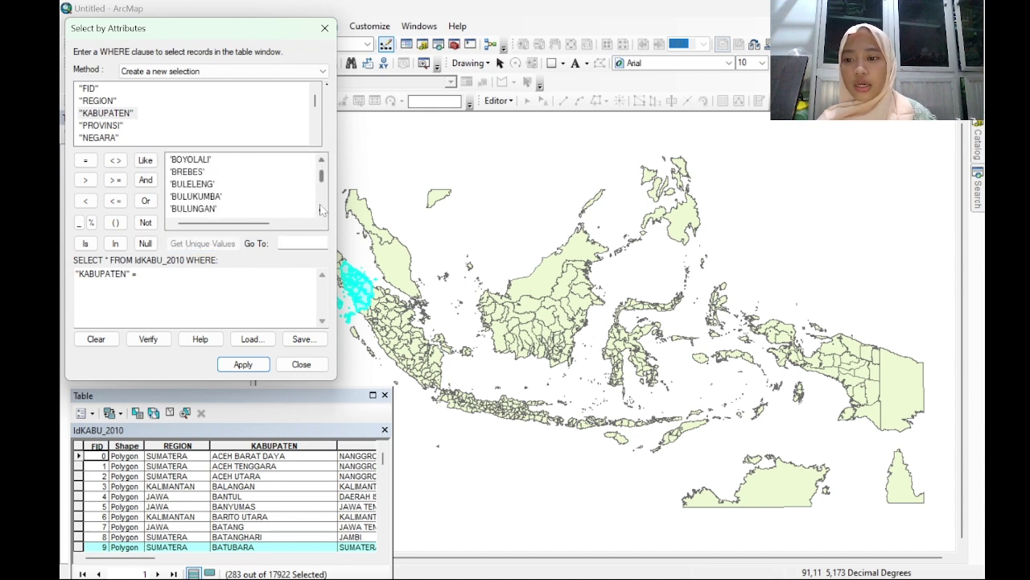
scroll(321, 210, "down", 10)
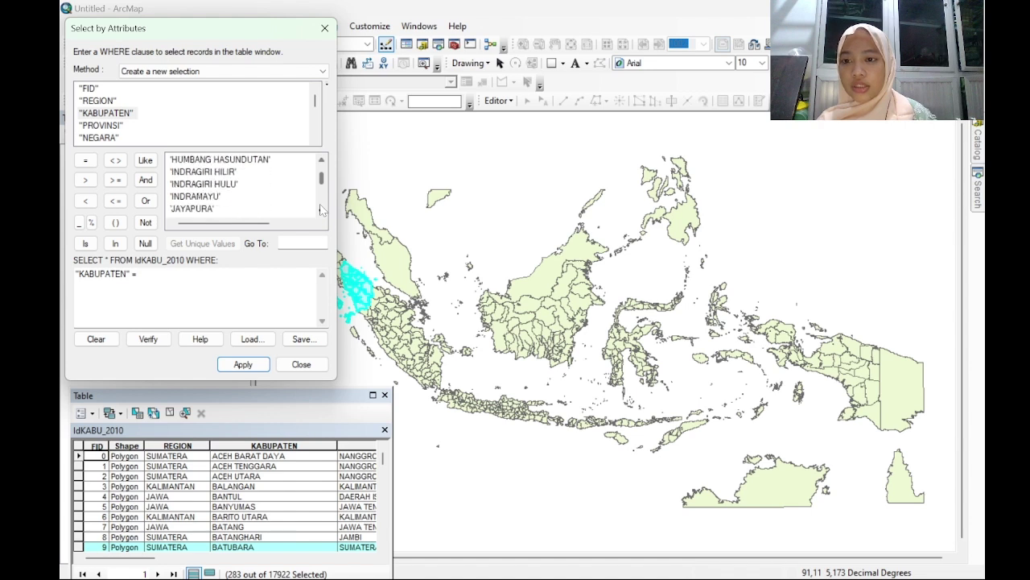
scroll(320, 209, "down", 10)
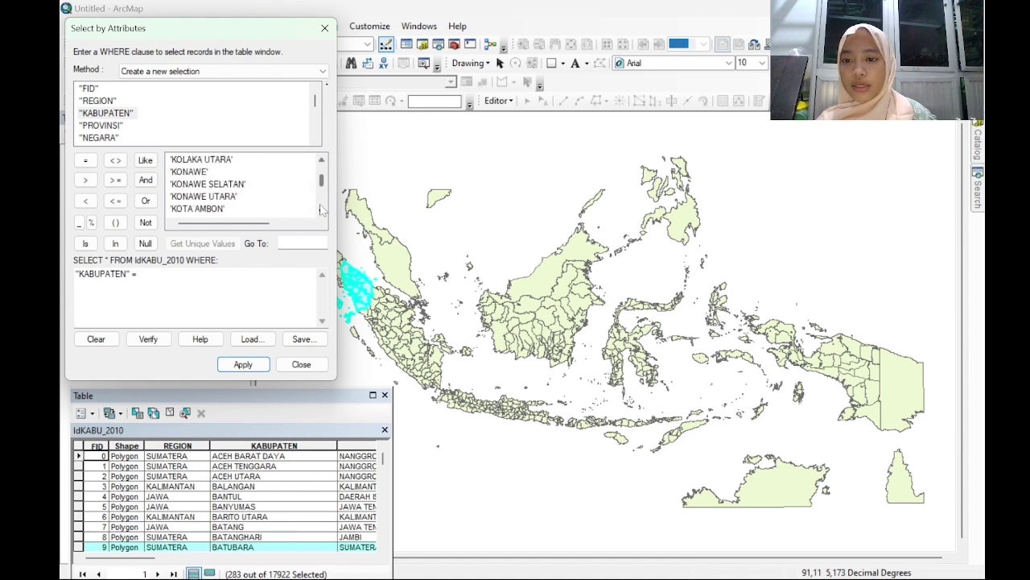
scroll(320, 201, "down", 10)
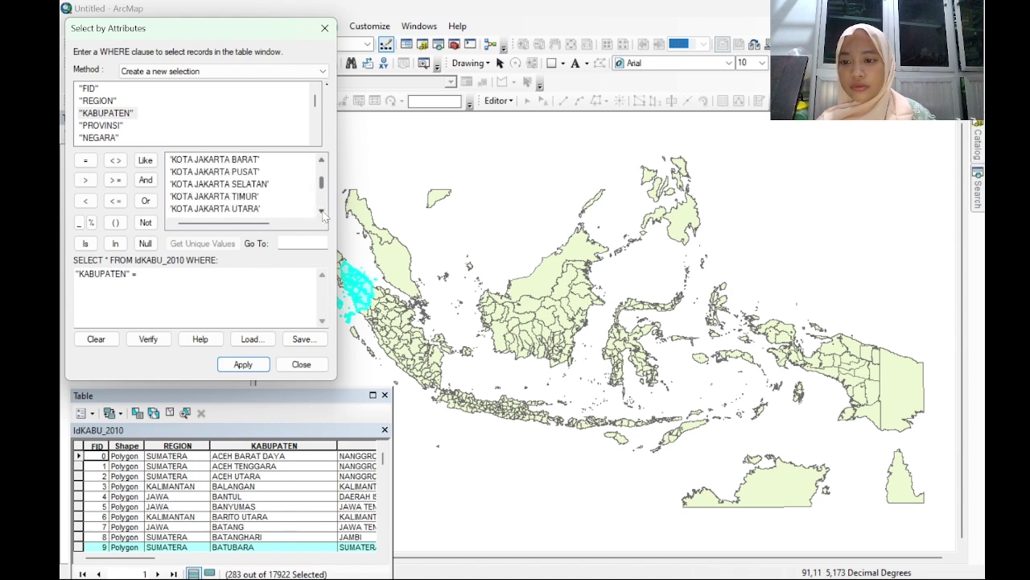
scroll(320, 214, "down", 10)
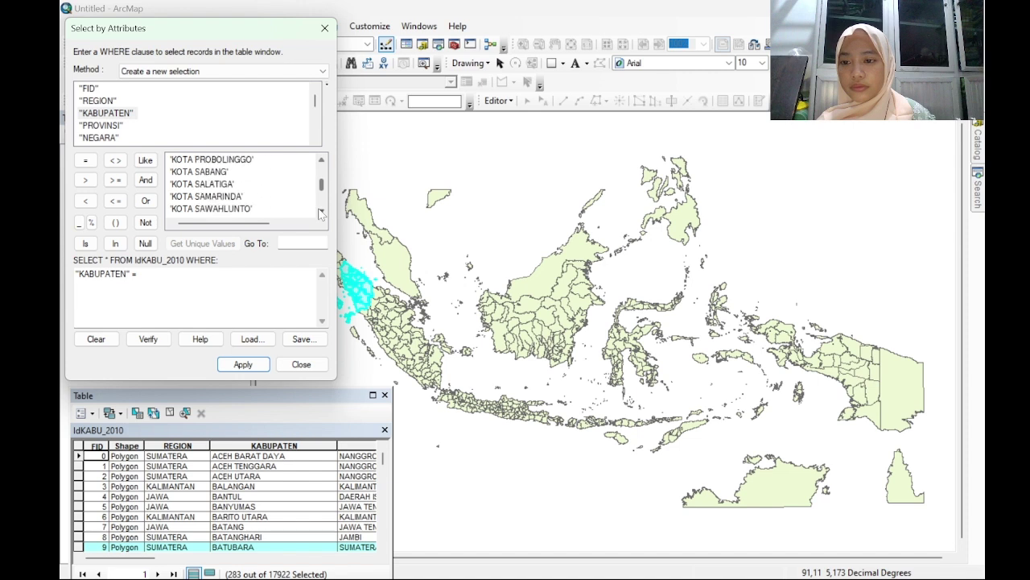
scroll(320, 213, "down", 6)
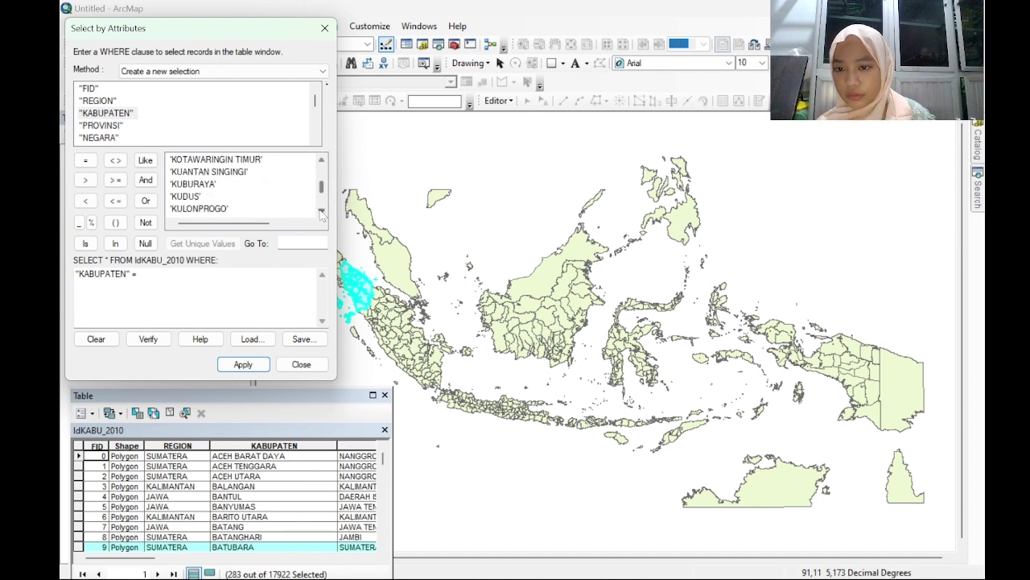
scroll(323, 213, "down", 8)
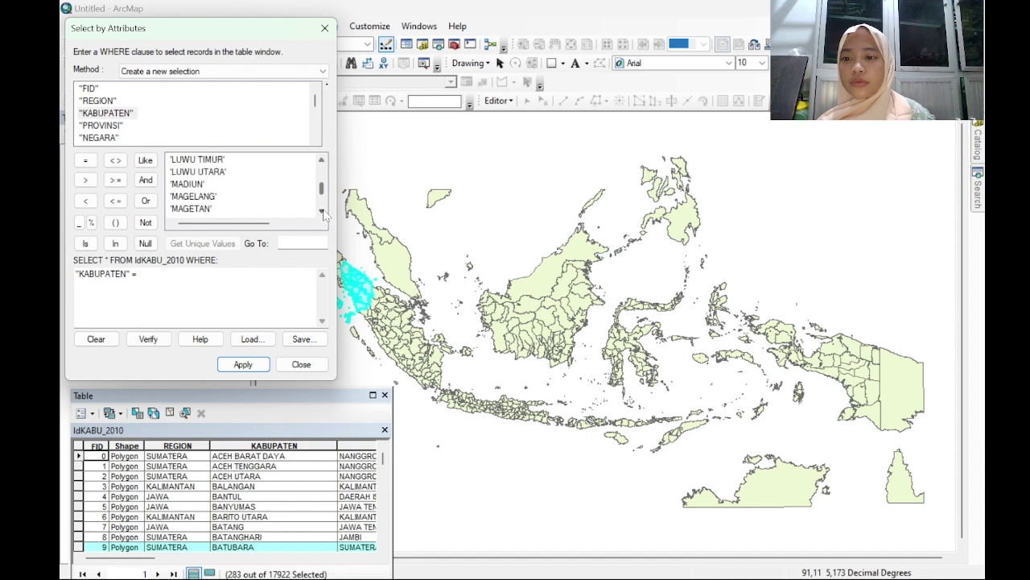
scroll(323, 213, "down", 8)
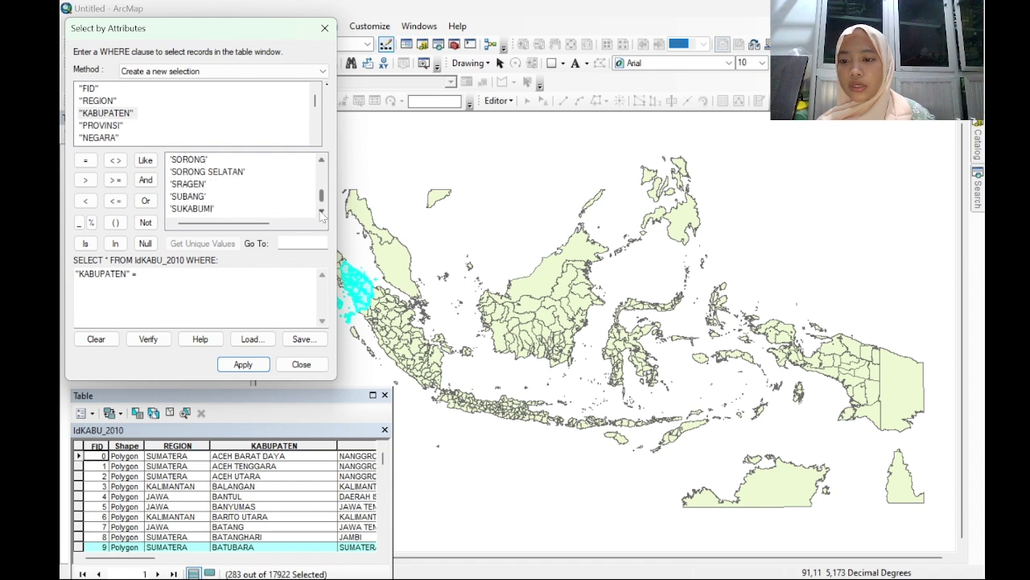
scroll(320, 213, "down", 5)
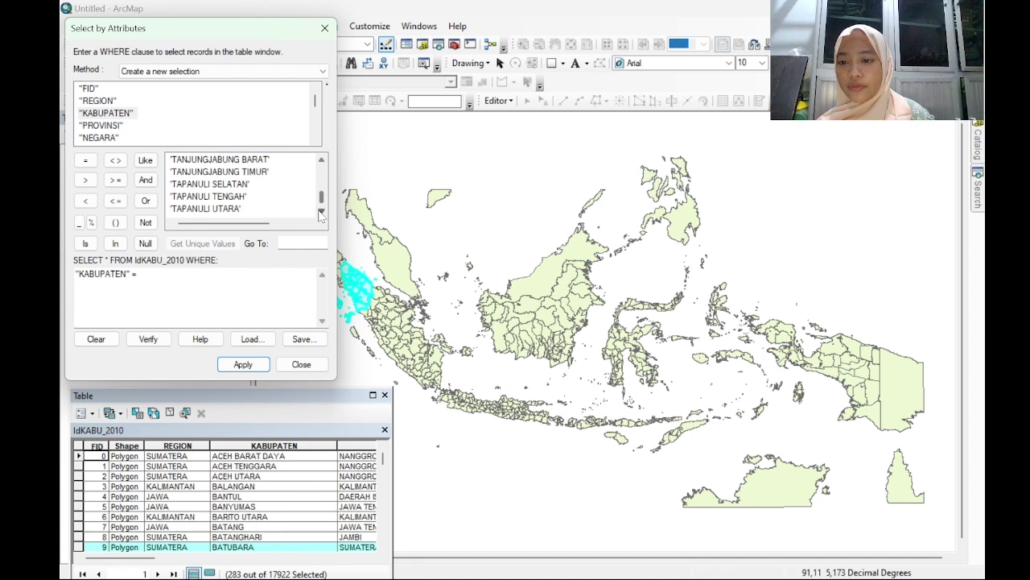
double_click(233, 184)
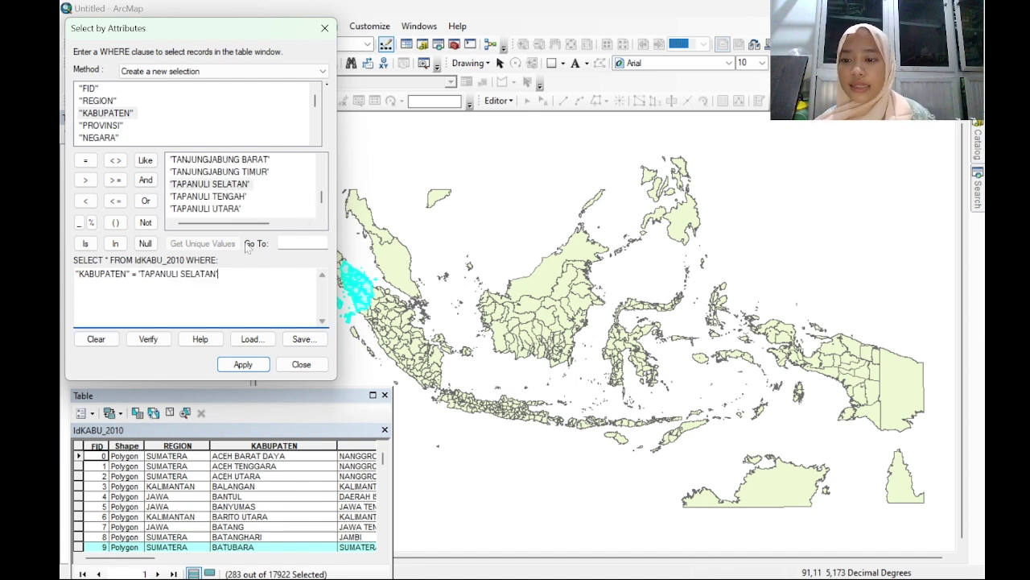
left_click(240, 364)
left_click(324, 28)
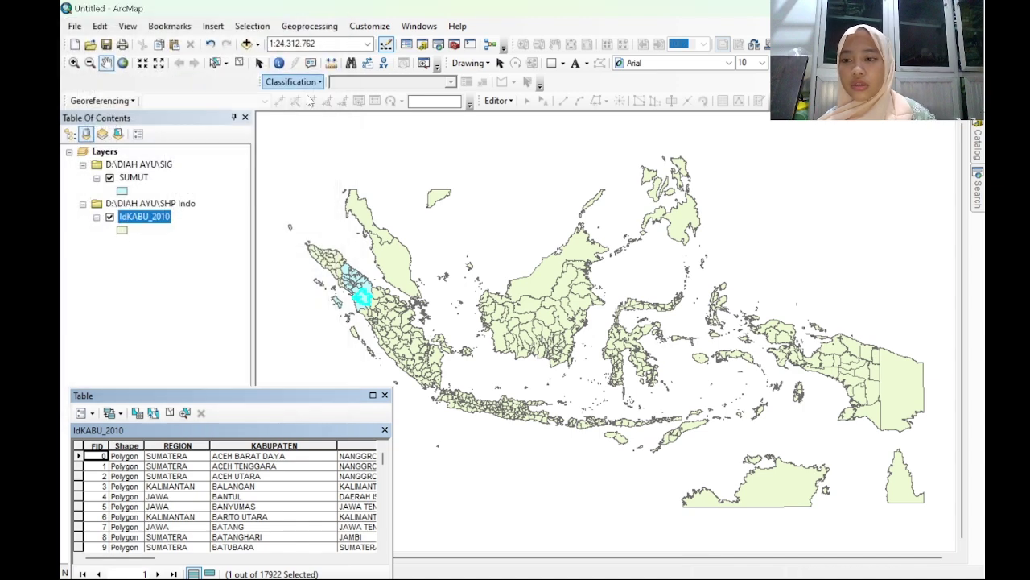
Step: Export the selected IdKABU_2010 feature as the shapefile TAPANULISELATAN.shp in the SIG folder and add it to the map as a layer
right_click(161, 221)
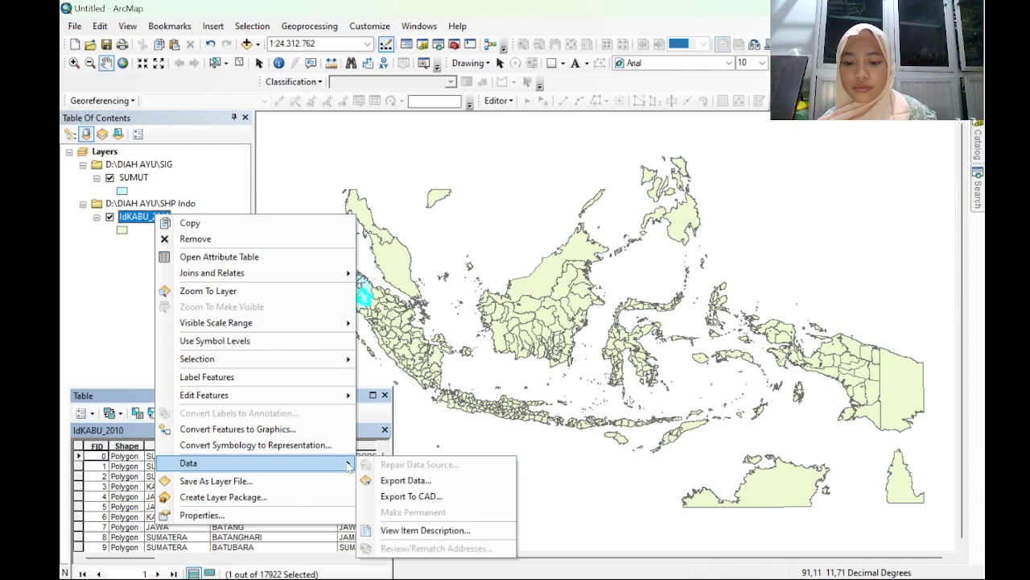
left_click(395, 480)
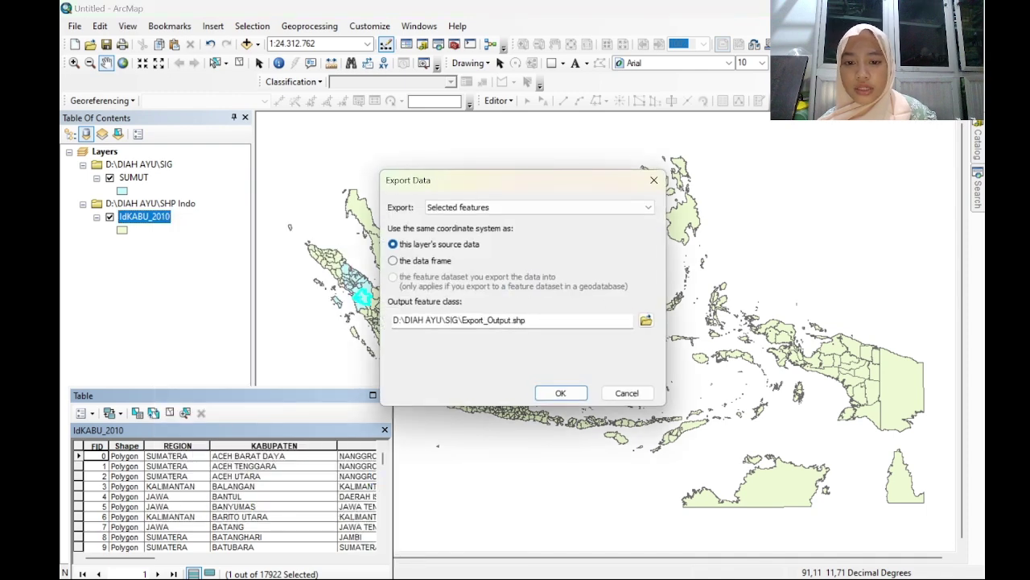
left_click(646, 321)
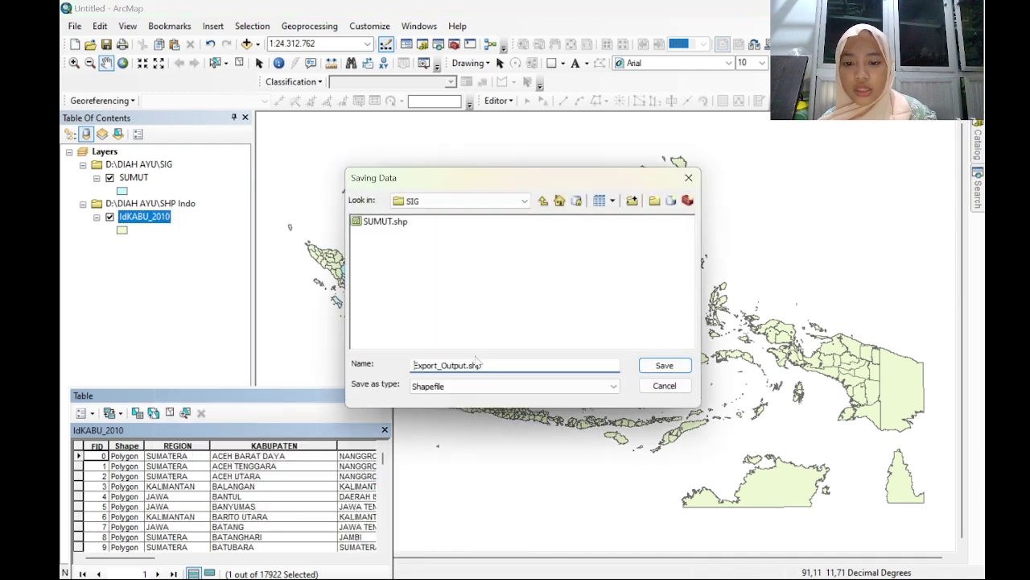
left_click_drag(469, 366, 394, 379)
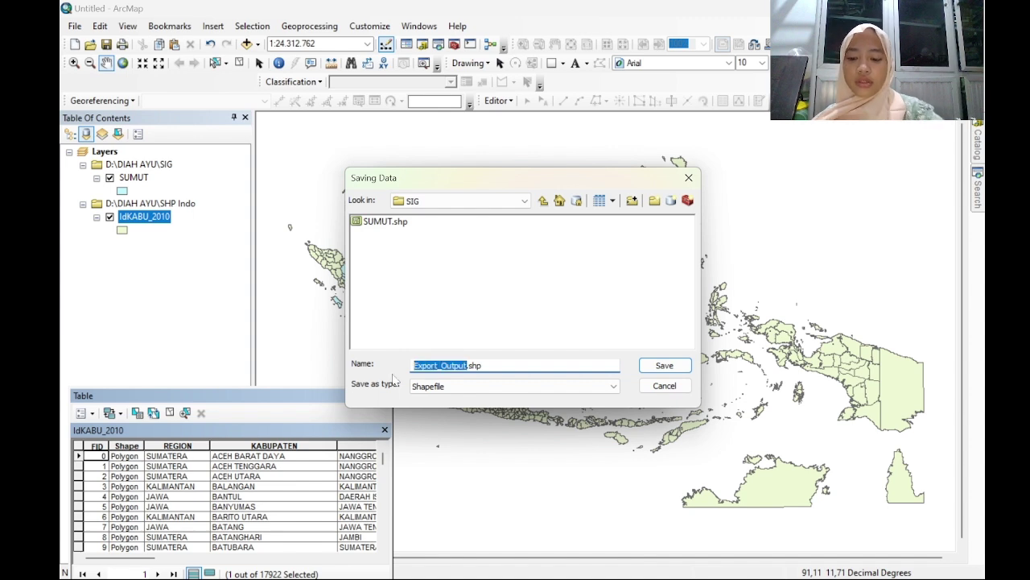
type("TAPANU")
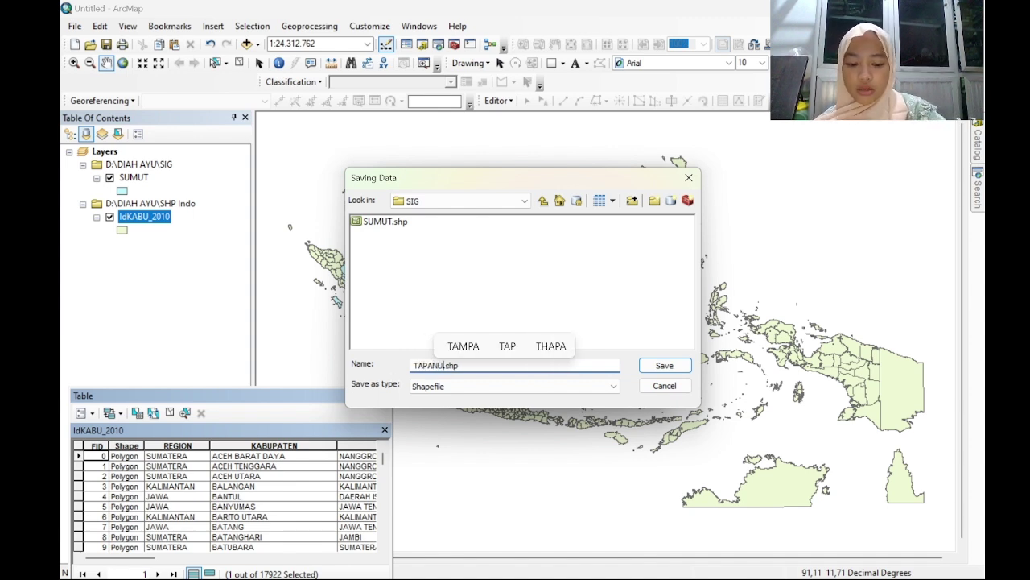
type("LISELATAN")
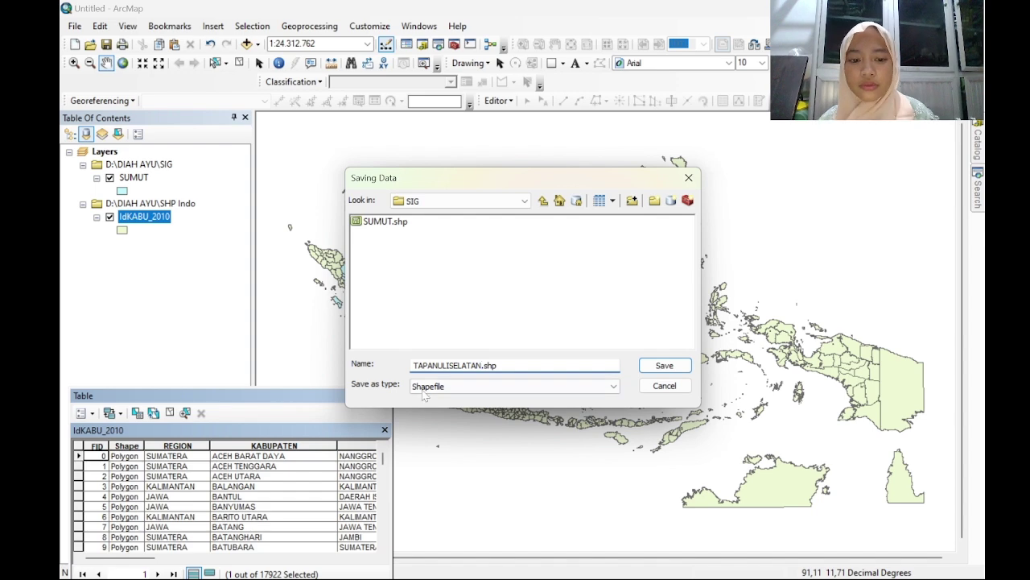
left_click(645, 367)
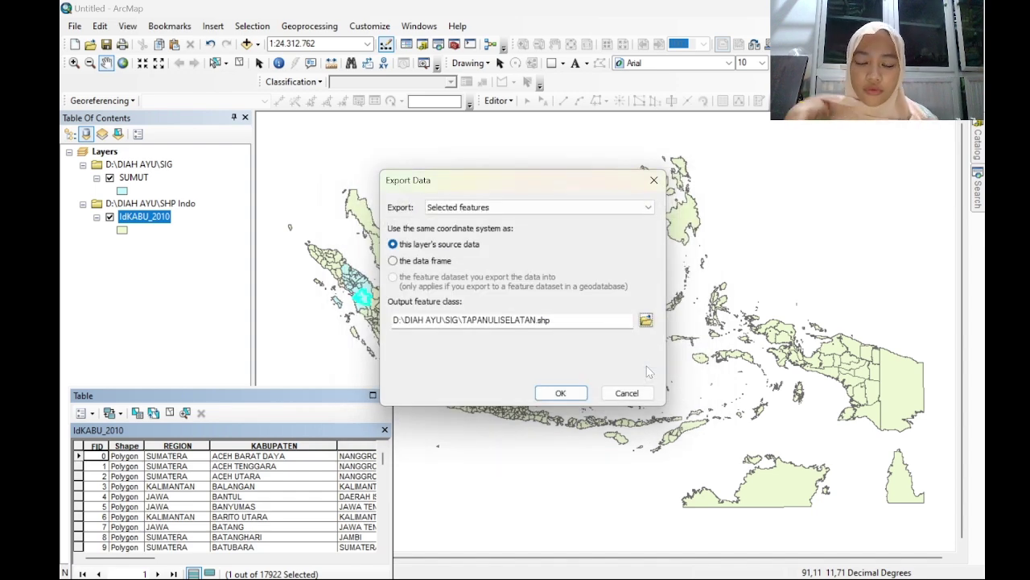
left_click(558, 394)
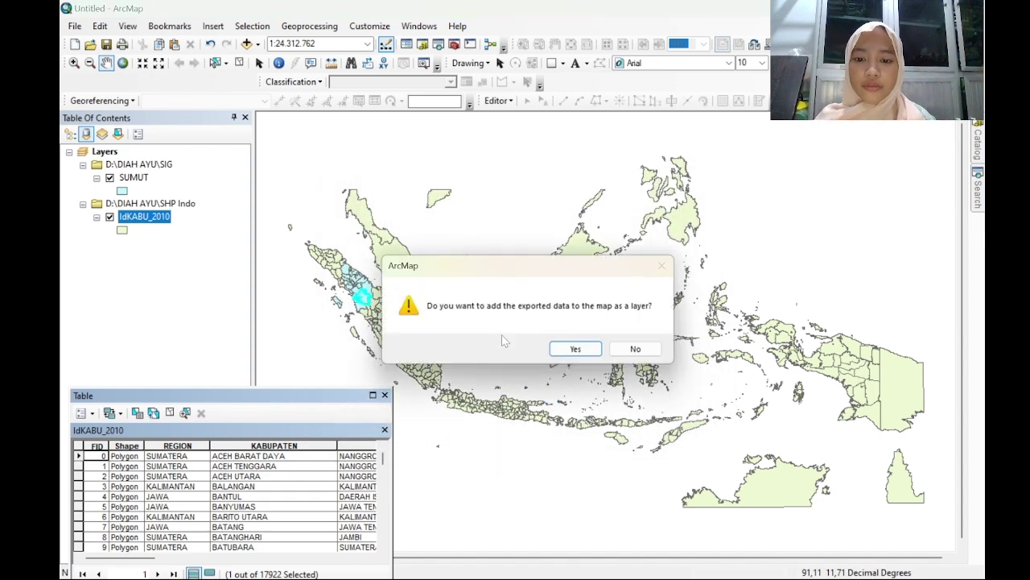
left_click(574, 349)
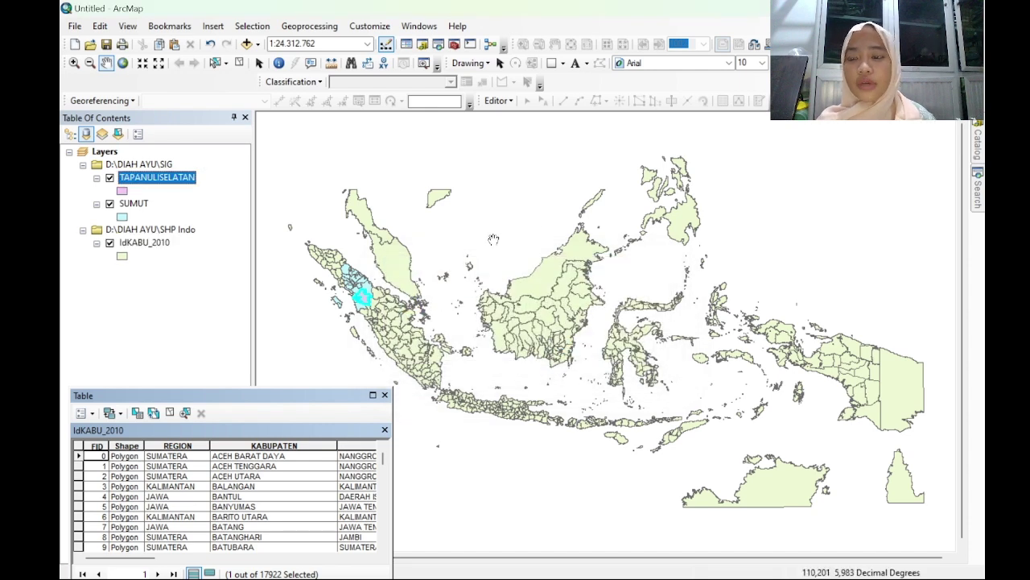
Step: Reopen the attribute selection for the IdKABU_2010 table and delete the Tapanuli Selatan WHERE expression
right_click(165, 244)
left_click(224, 288)
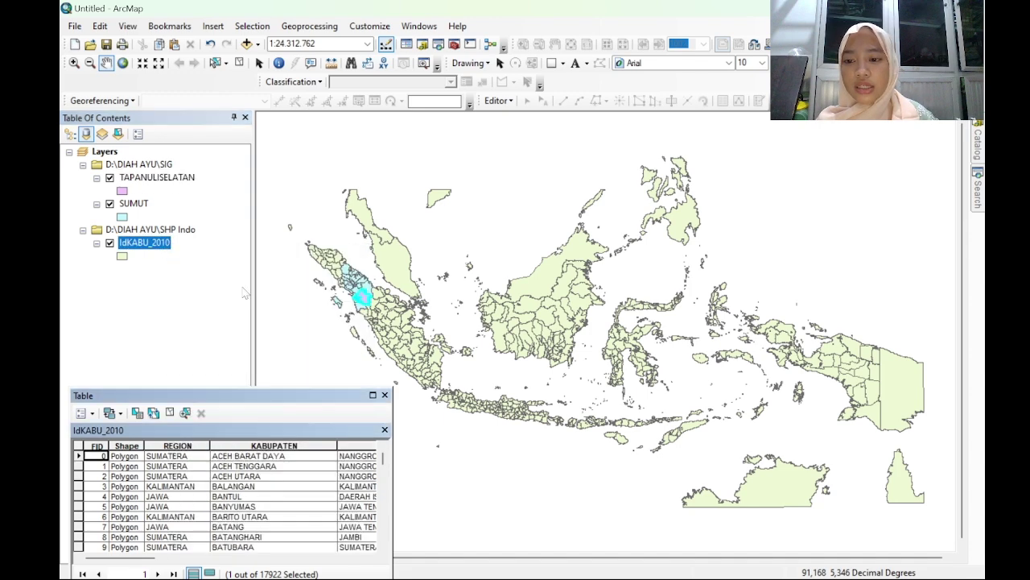
left_click(85, 412)
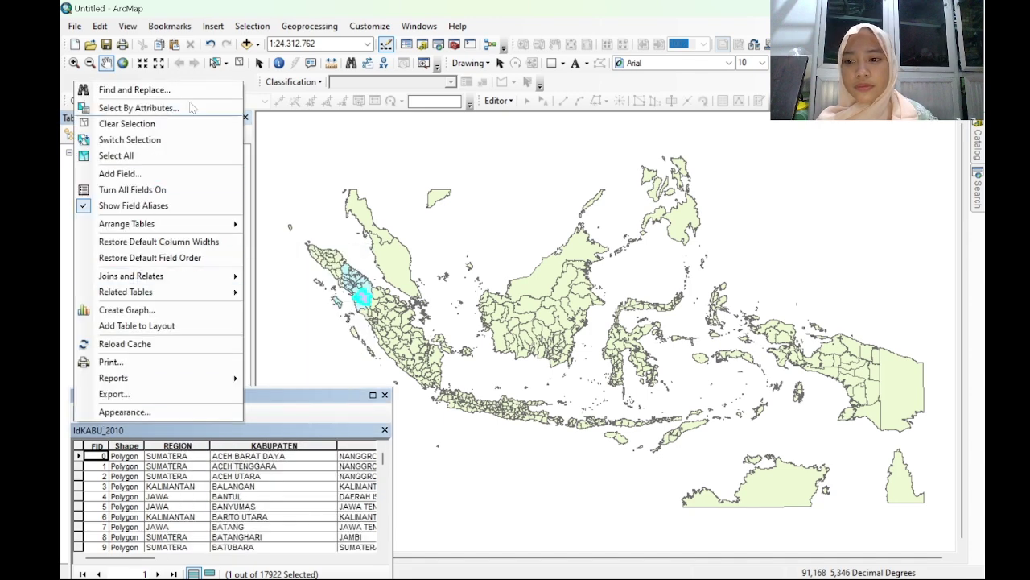
left_click(165, 107)
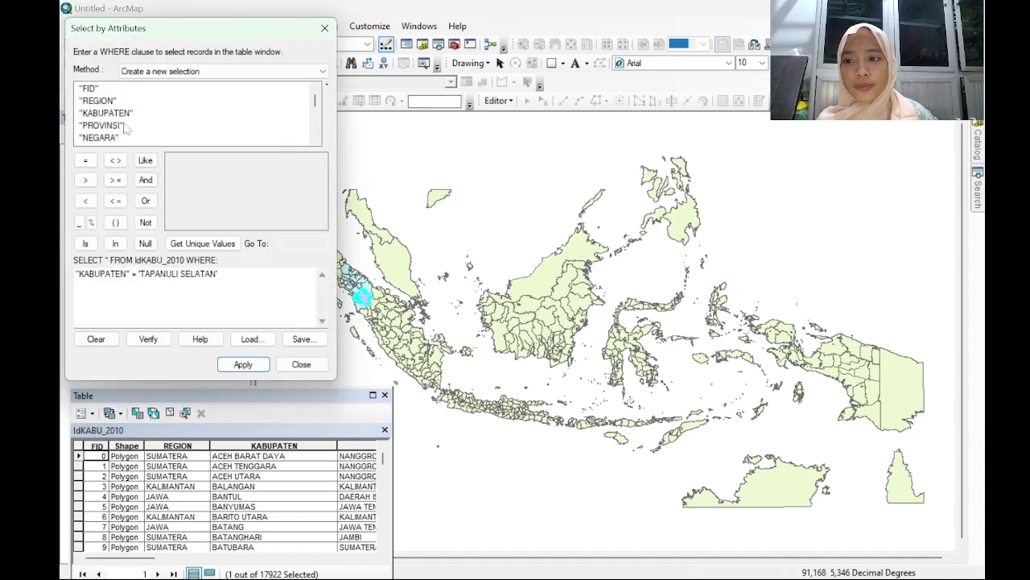
left_click_drag(218, 274, 75, 274)
key("BackSpace")
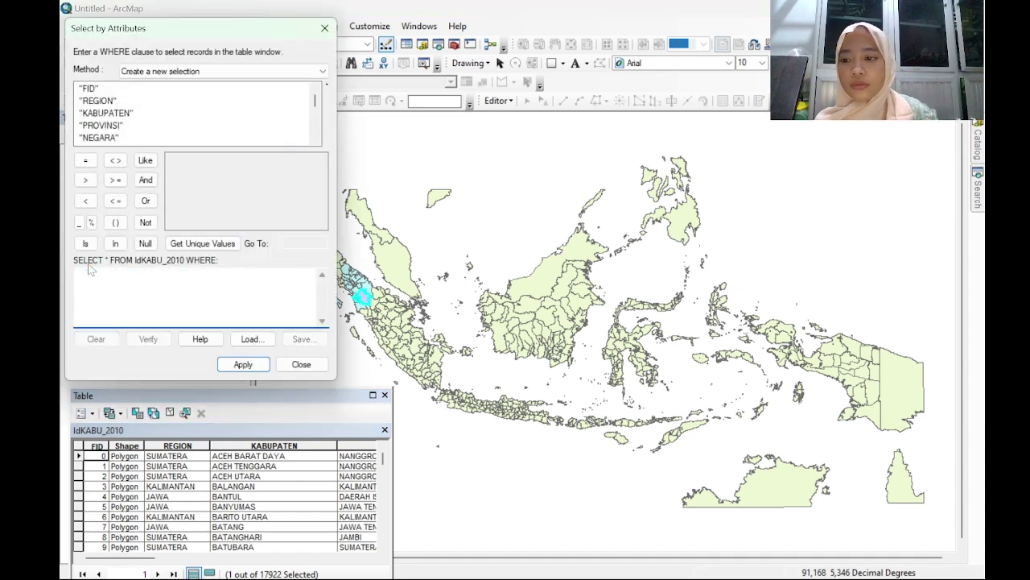
Step: Select the IdKABU_2010 records matching the expression "KABUPATEN" = 'TAPANULI TENGAH'
double_click(105, 112)
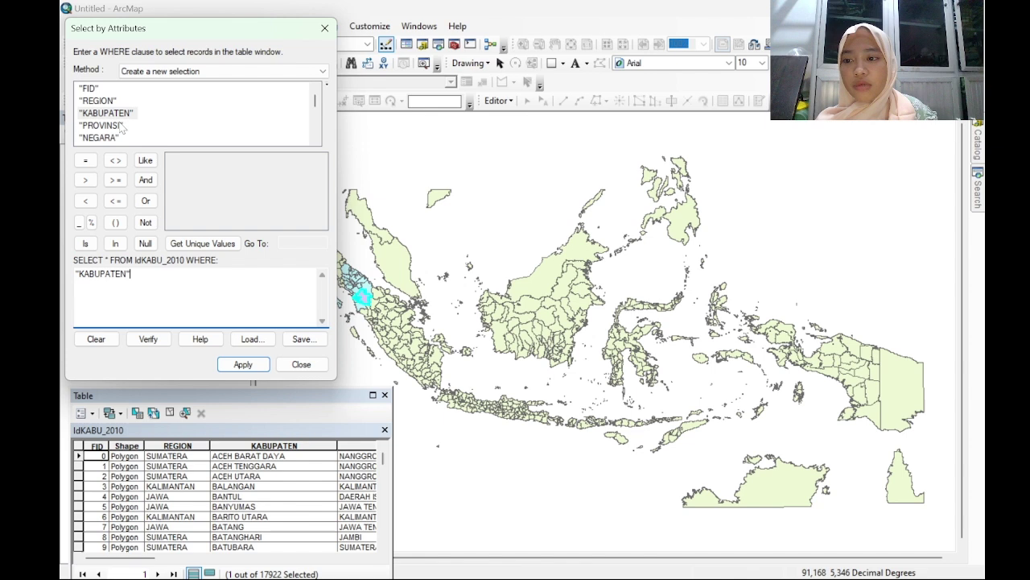
left_click(85, 160)
left_click(202, 243)
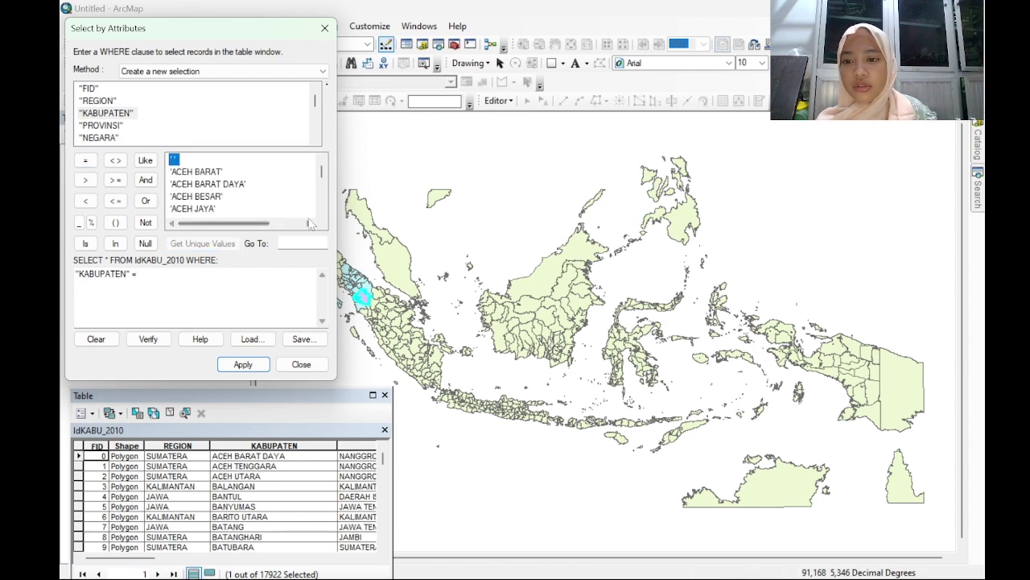
left_click(321, 211)
left_click(321, 211)
left_click(321, 210)
left_click(322, 211)
left_click(321, 211)
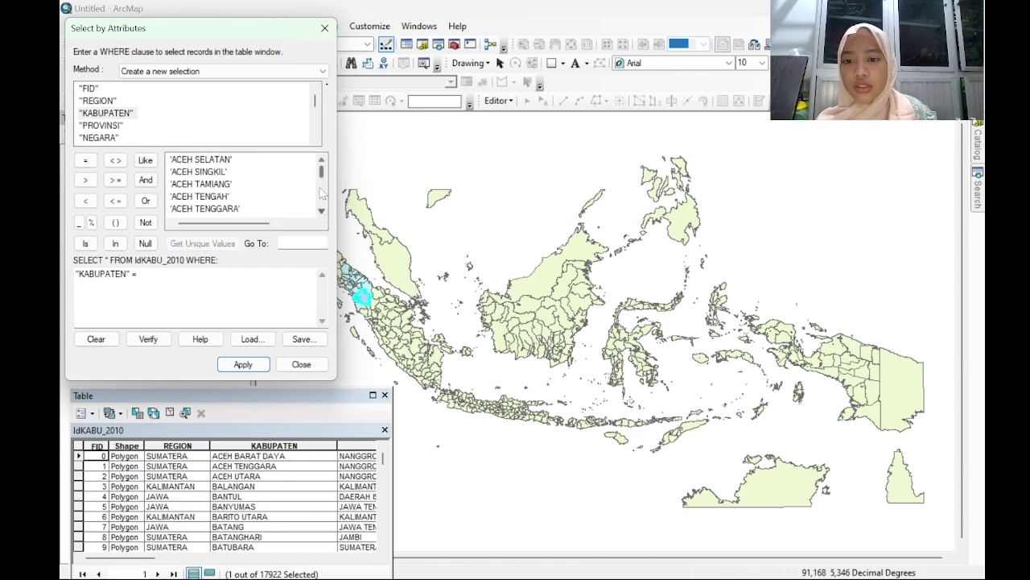
left_click_drag(323, 174, 320, 199)
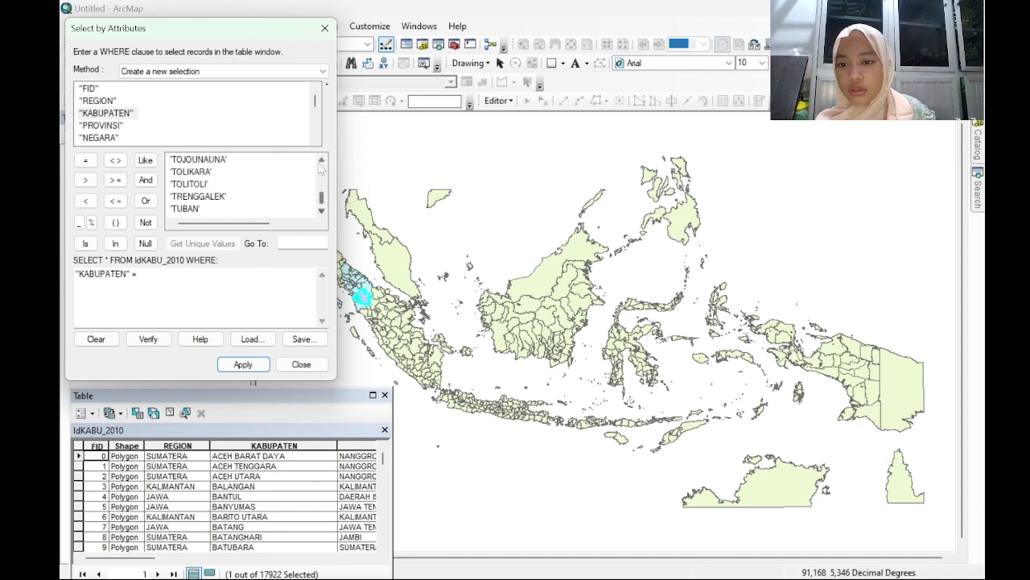
left_click(321, 159)
left_click(321, 159)
left_click(321, 159)
left_click(321, 160)
left_click(321, 160)
left_click(321, 160)
left_click(321, 159)
left_click(321, 159)
left_click(321, 159)
left_click(322, 159)
left_click(321, 159)
left_click(322, 159)
left_click(321, 159)
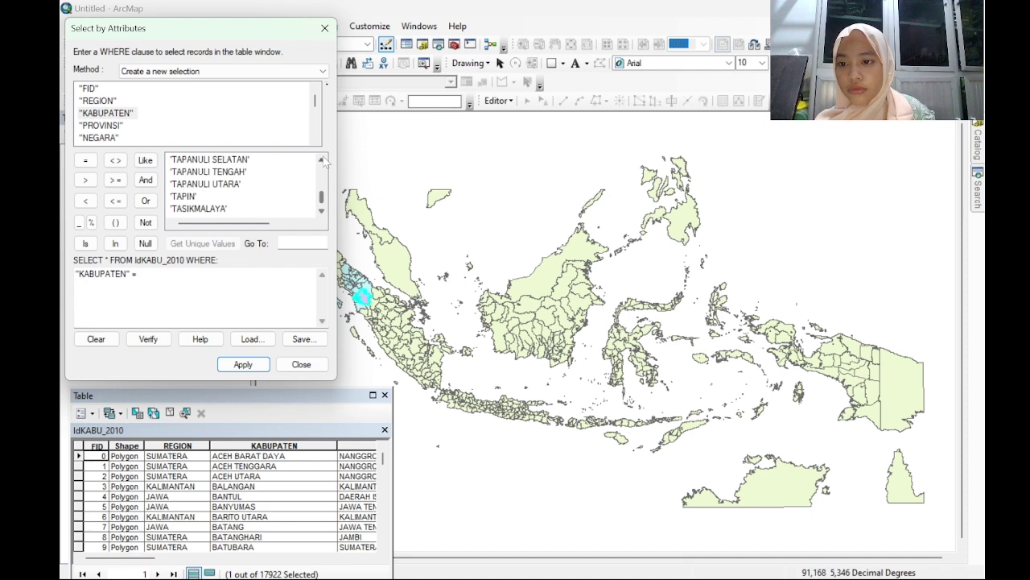
left_click(321, 159)
left_click(321, 159)
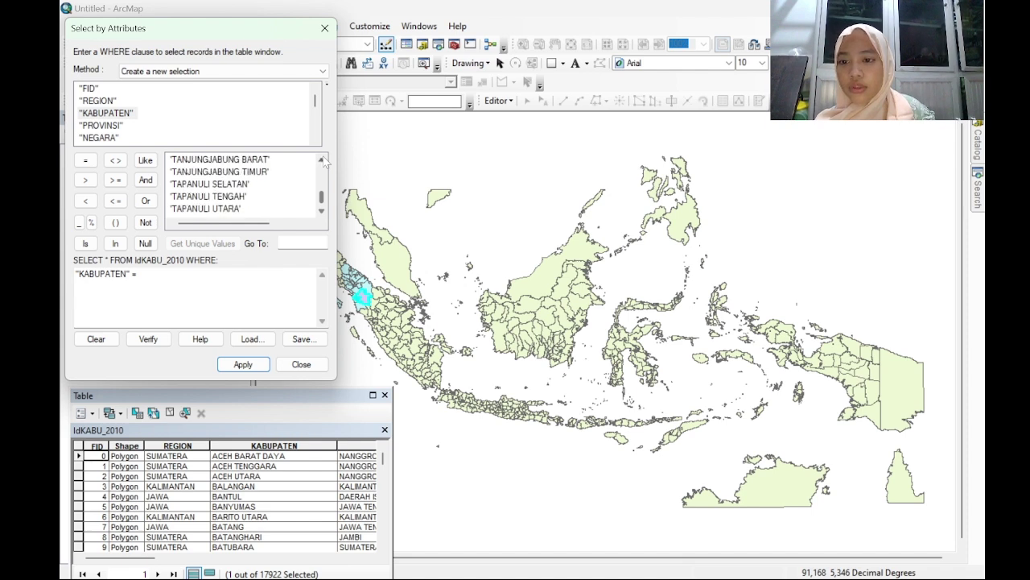
double_click(239, 197)
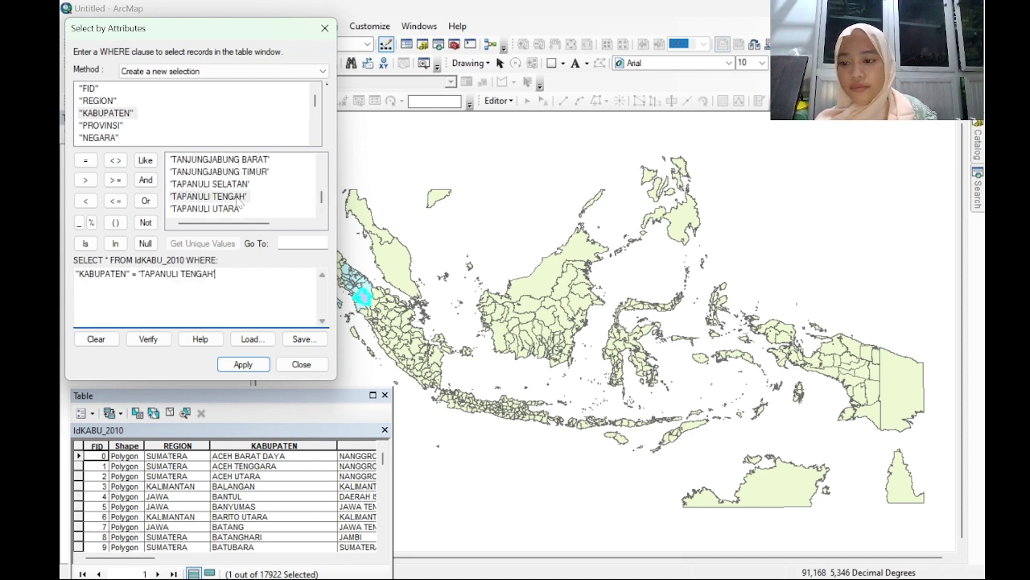
left_click(255, 365)
left_click(325, 29)
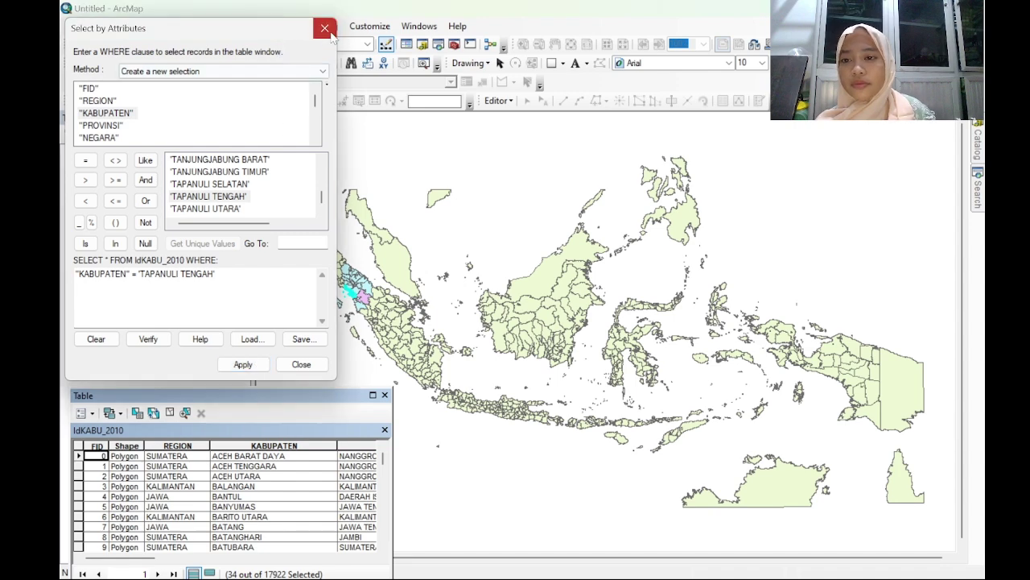
Step: Export the selected IdKABU_2010 features as the shapefile TAPANULITENGAH.shp in the SIG folder and add it to the map as a layer
right_click(169, 246)
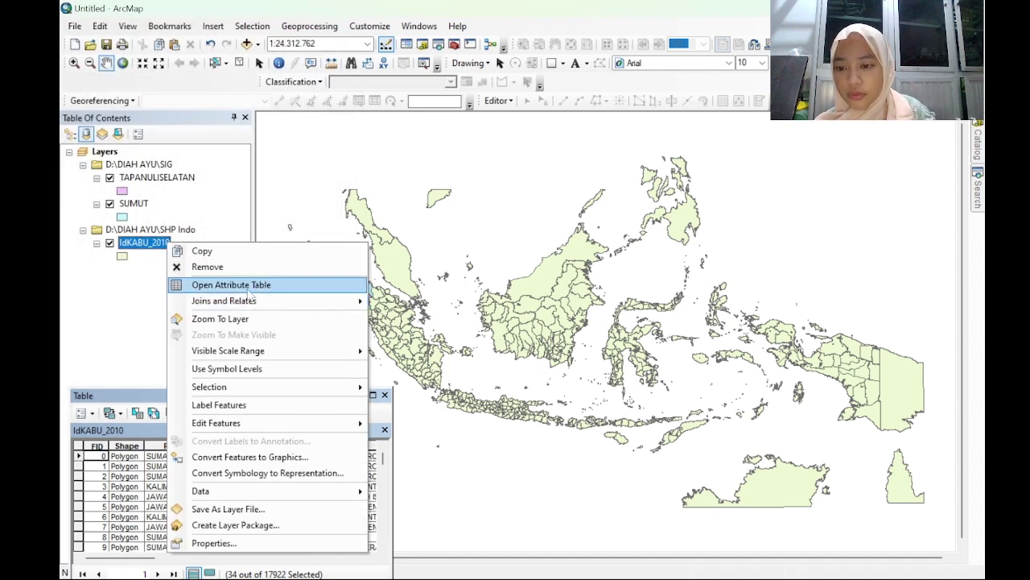
mouse_move(340, 500)
left_click(418, 498)
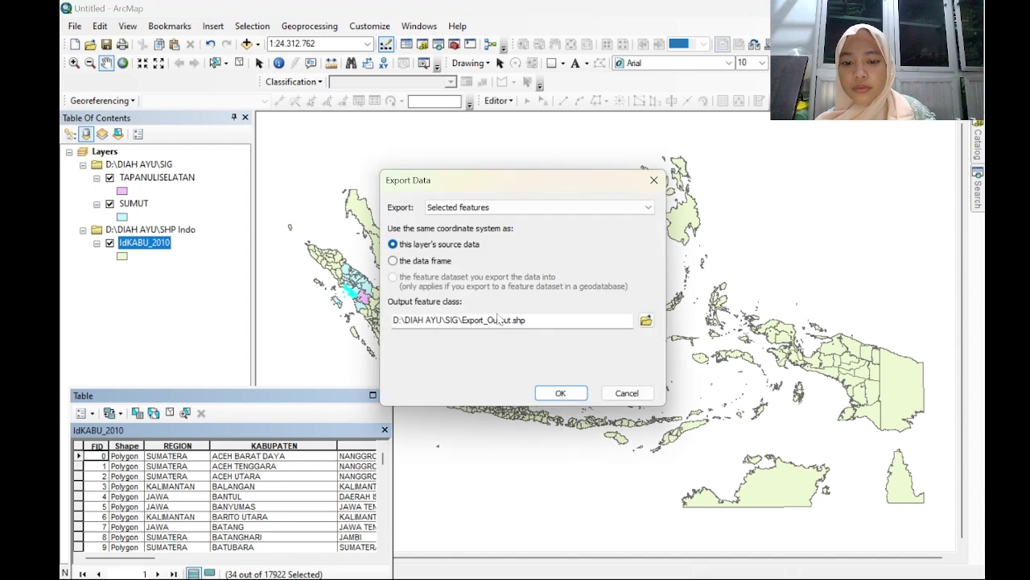
left_click(646, 320)
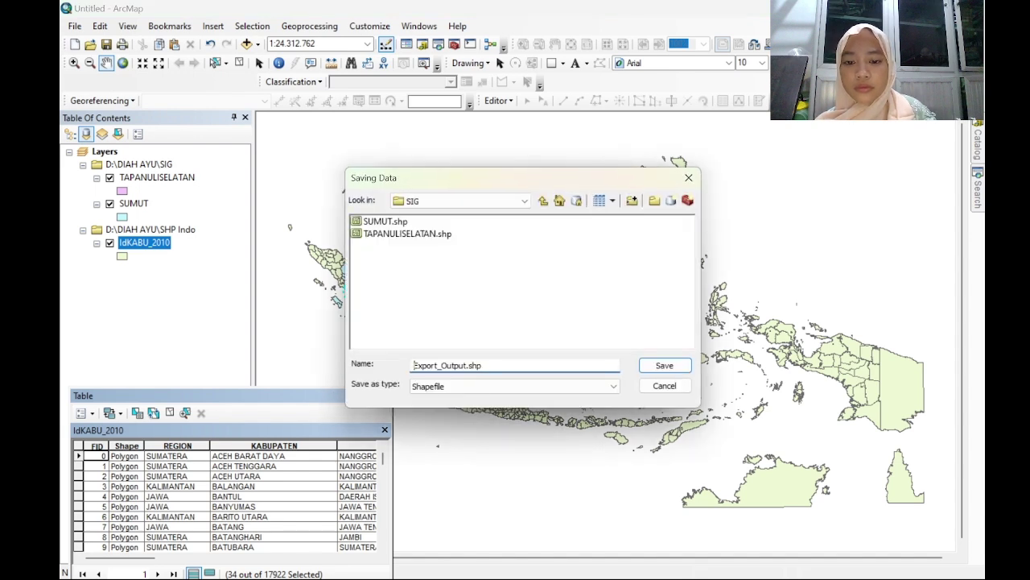
double_click(414, 365)
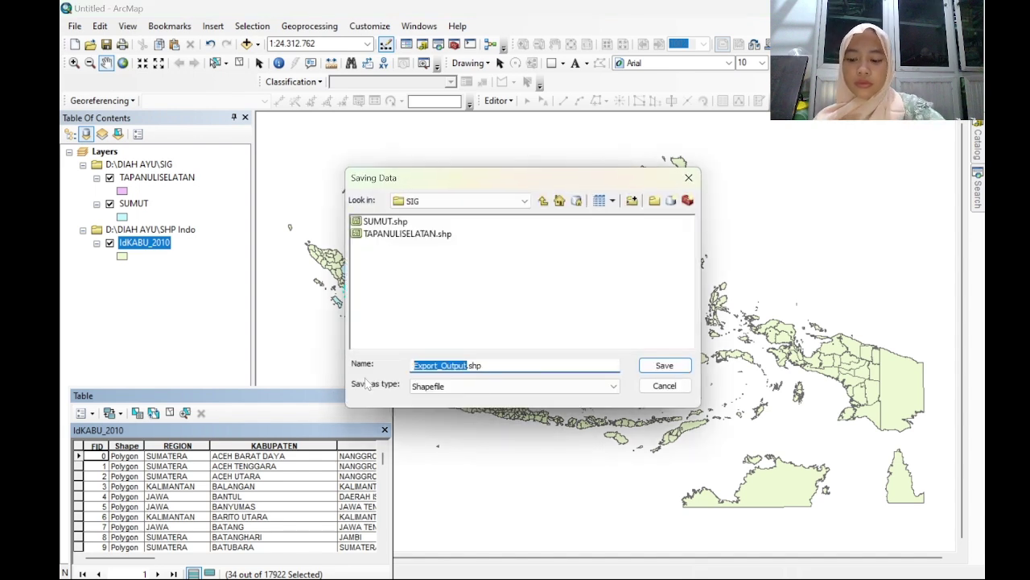
type("TAPANULITE")
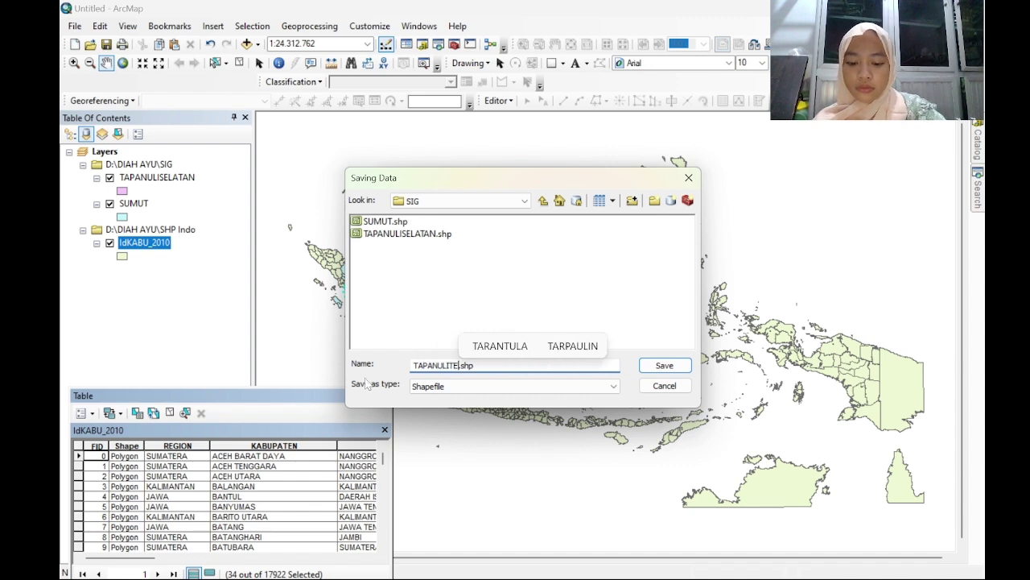
type("NGAH")
left_click(665, 365)
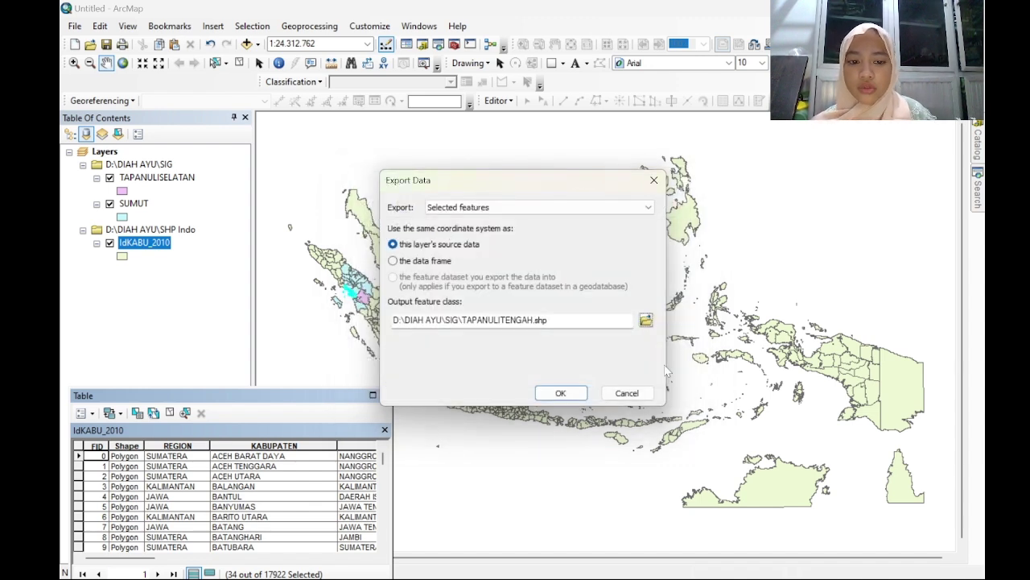
left_click(576, 393)
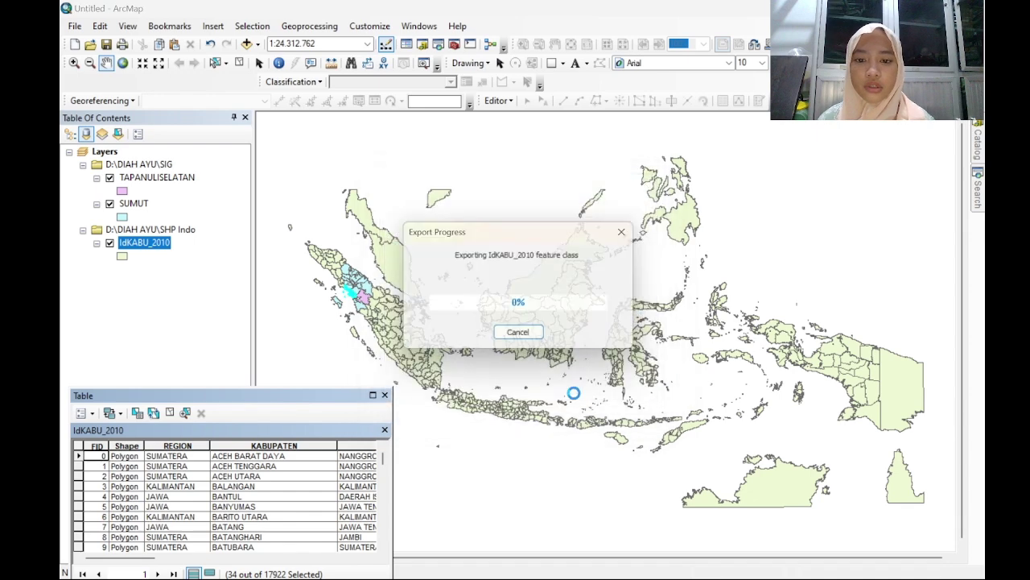
left_click(578, 350)
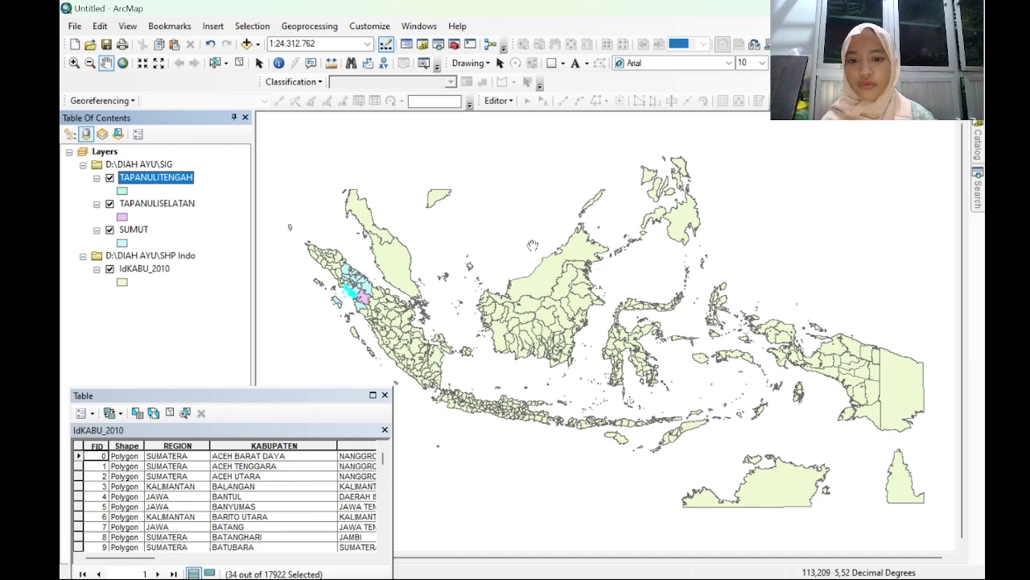
Step: Dissolve the SUMUT layer without any dissolve fields, saving the output as DISSOLVEDDIAH.shp in the SIG folder
left_click(312, 27)
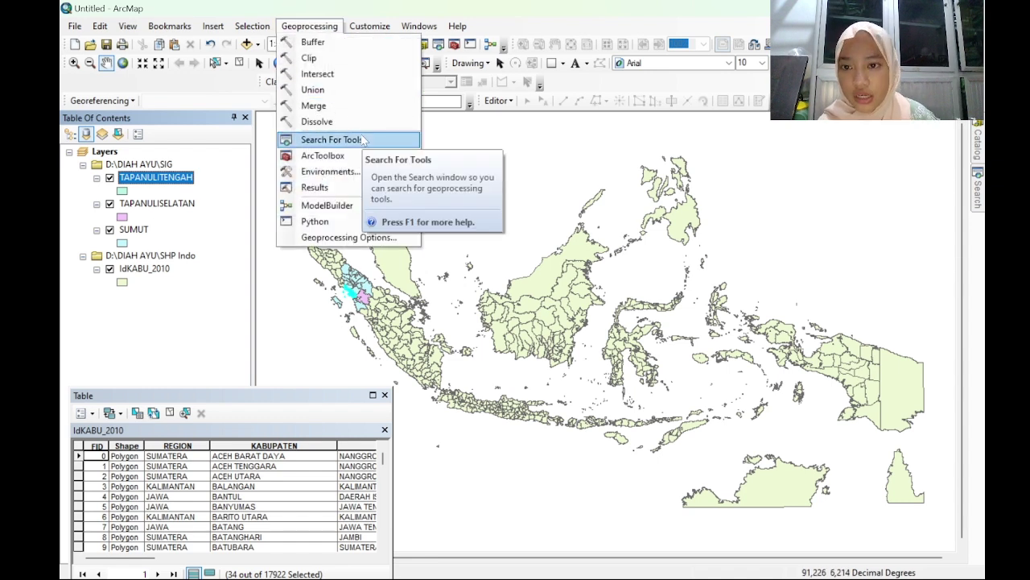
left_click(359, 121)
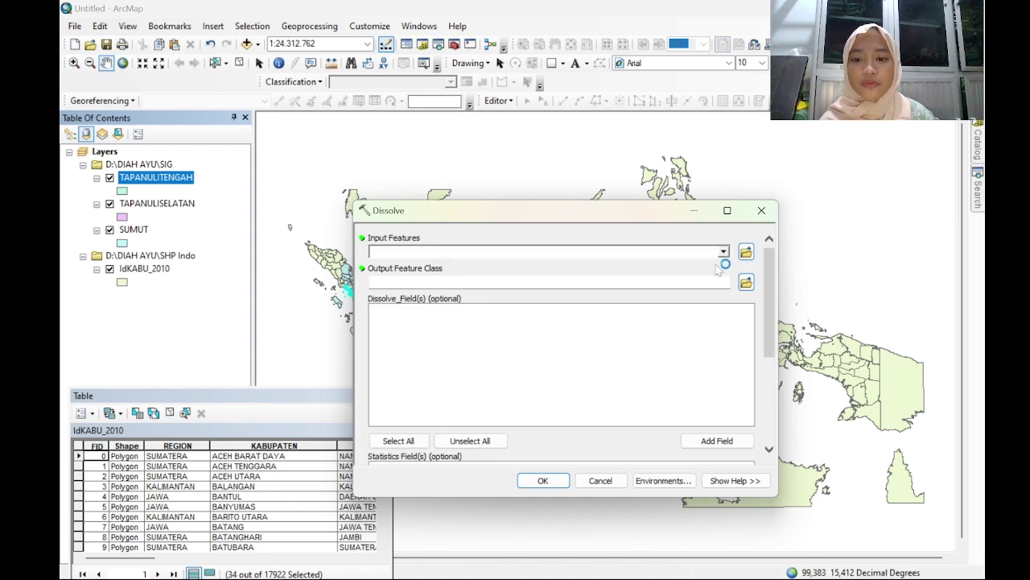
left_click(724, 252)
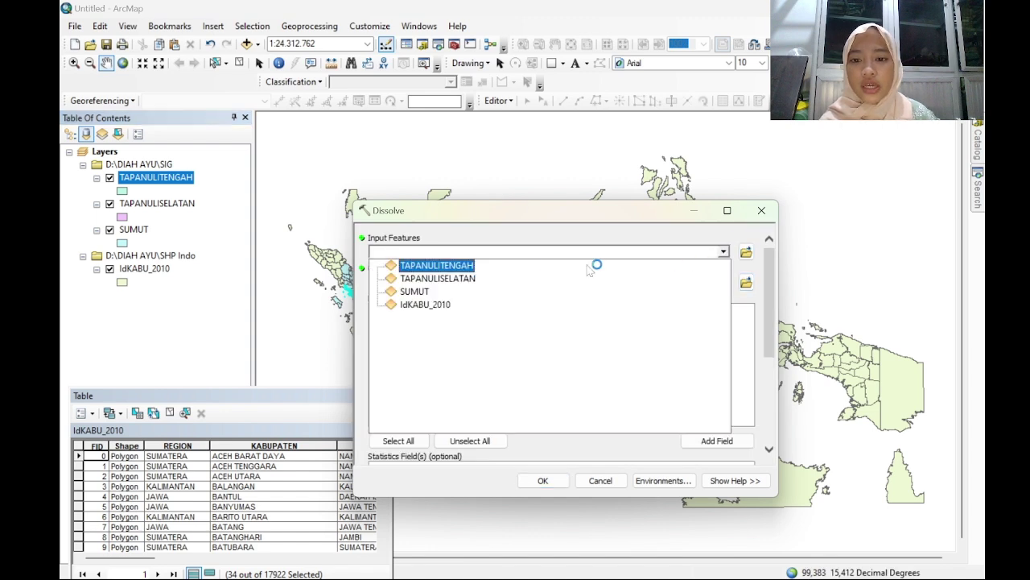
left_click(414, 291)
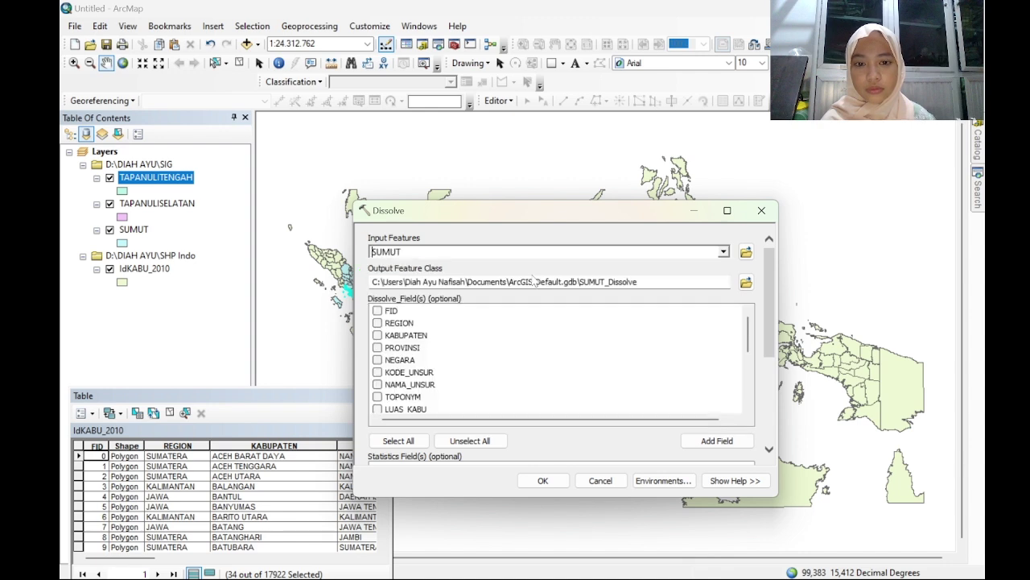
left_click(746, 282)
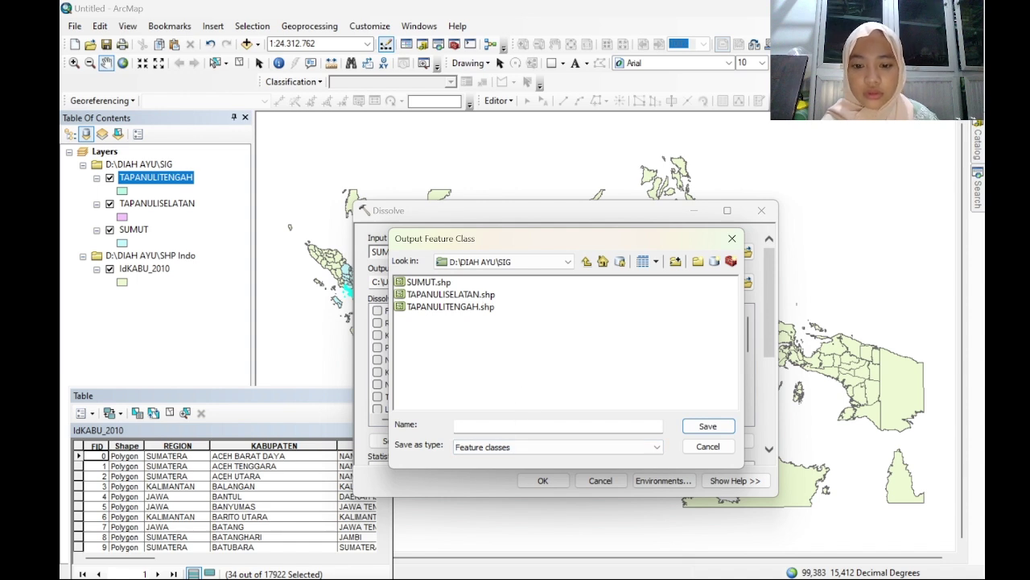
left_click(457, 426)
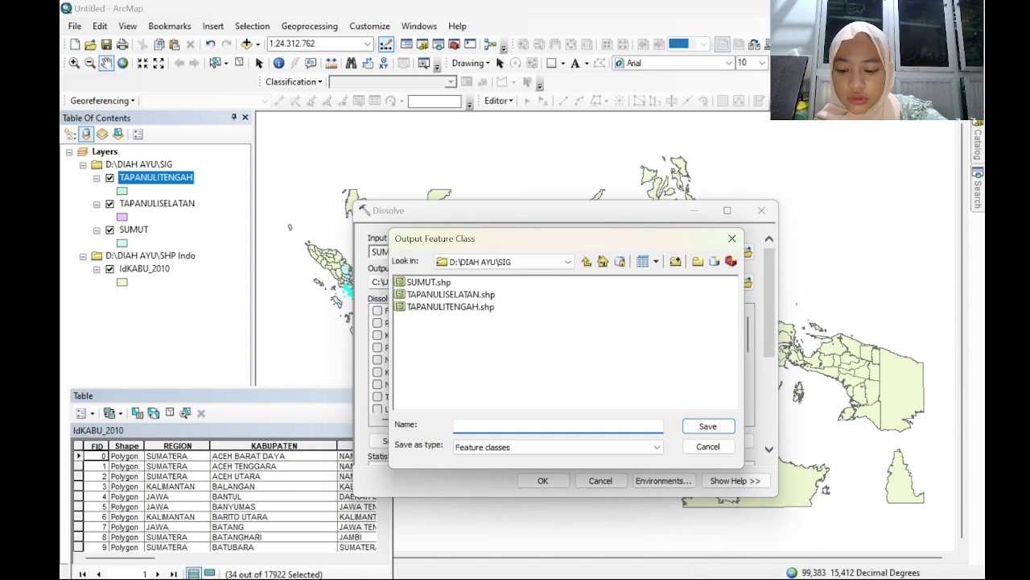
type("DISSOLV")
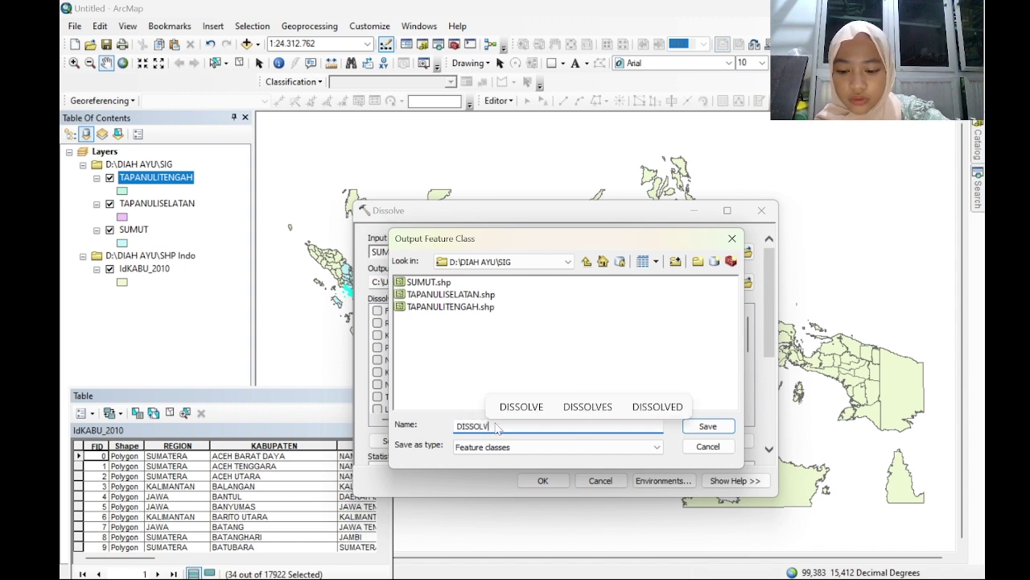
type("E")
type("DDIAH")
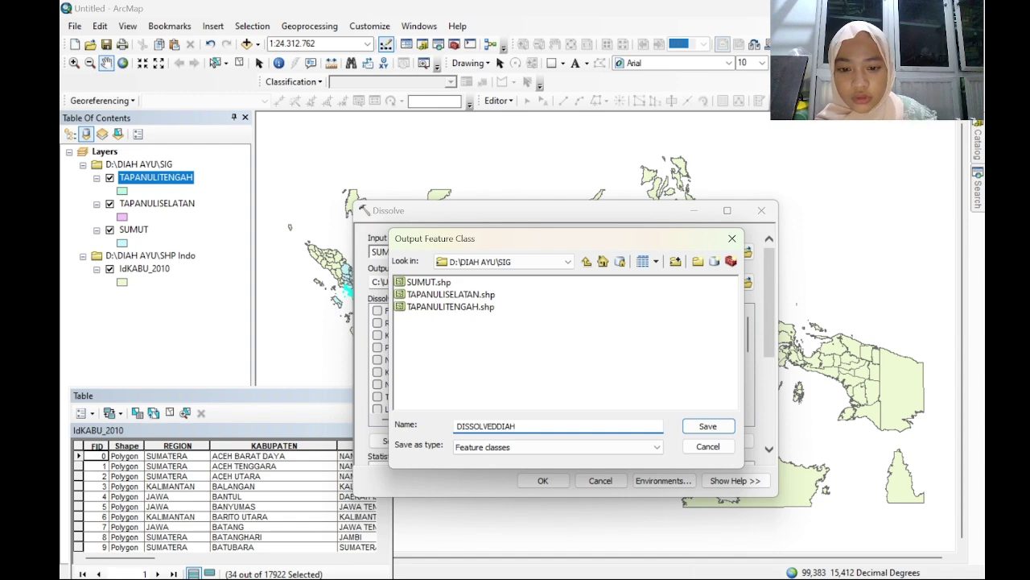
left_click(709, 426)
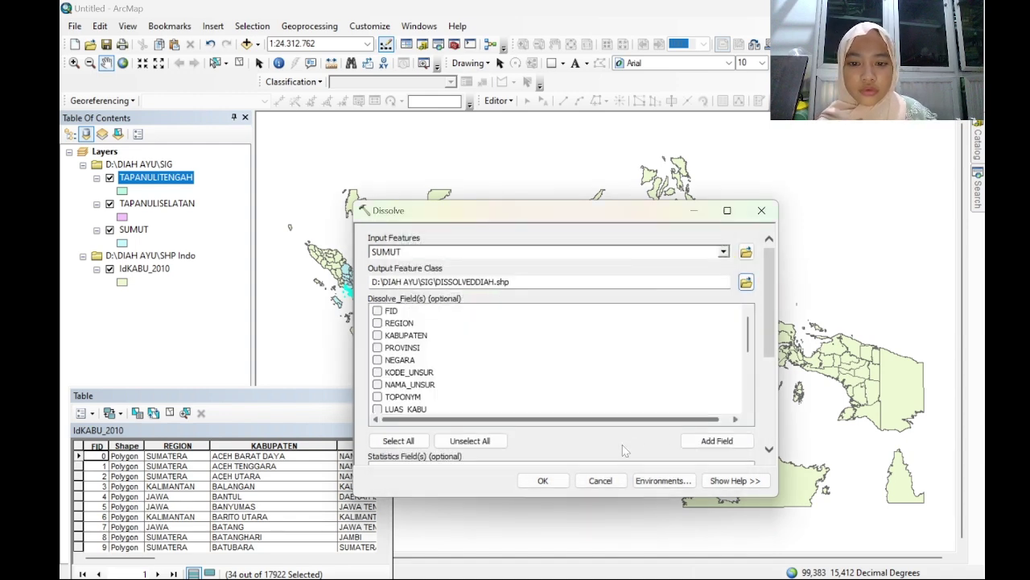
left_click(552, 480)
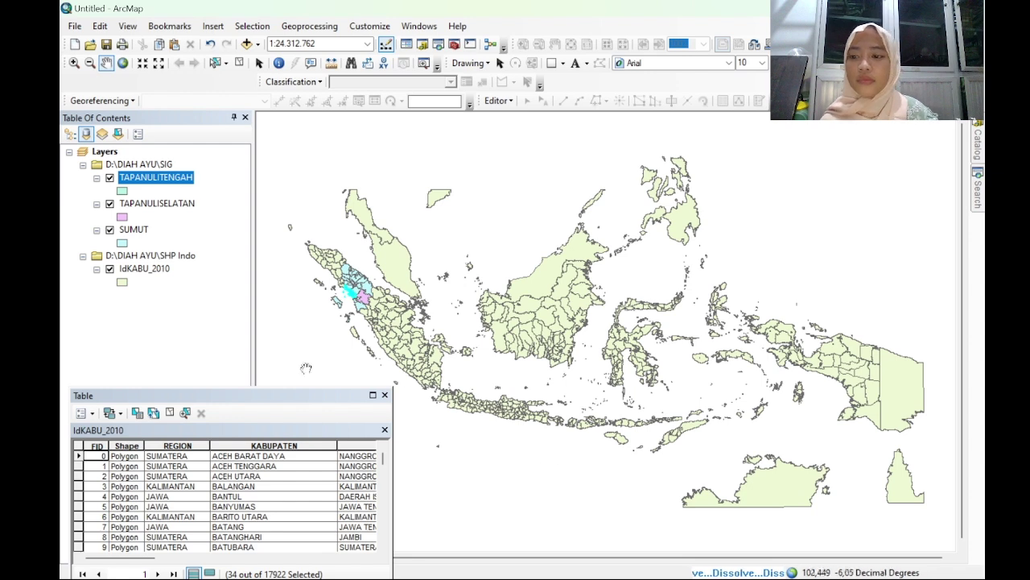
Step: Hide the IdKABU_2010 layer and frame the map closely on the dissolved Sumatera Utara province
left_click(110, 269)
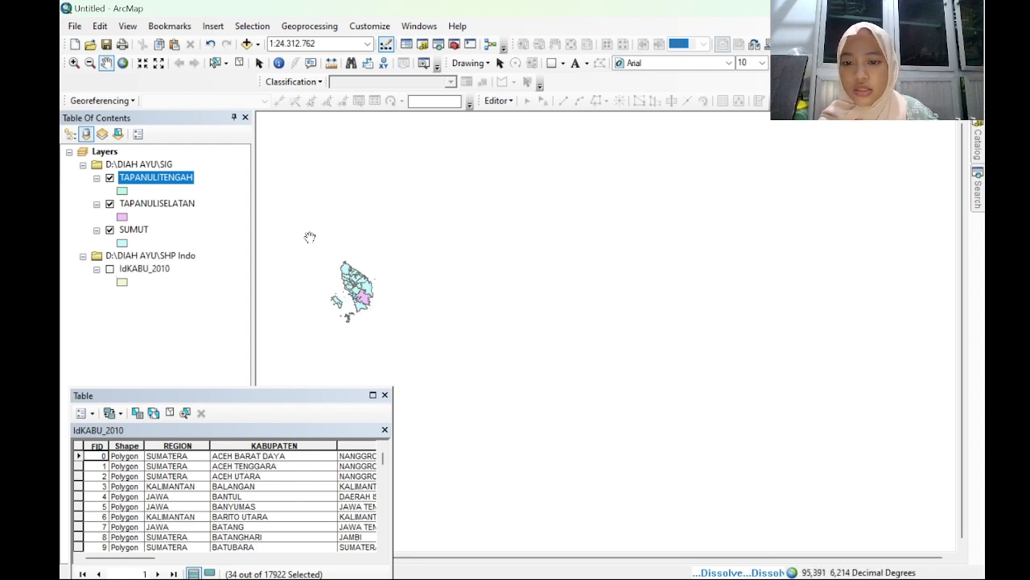
left_click(74, 63)
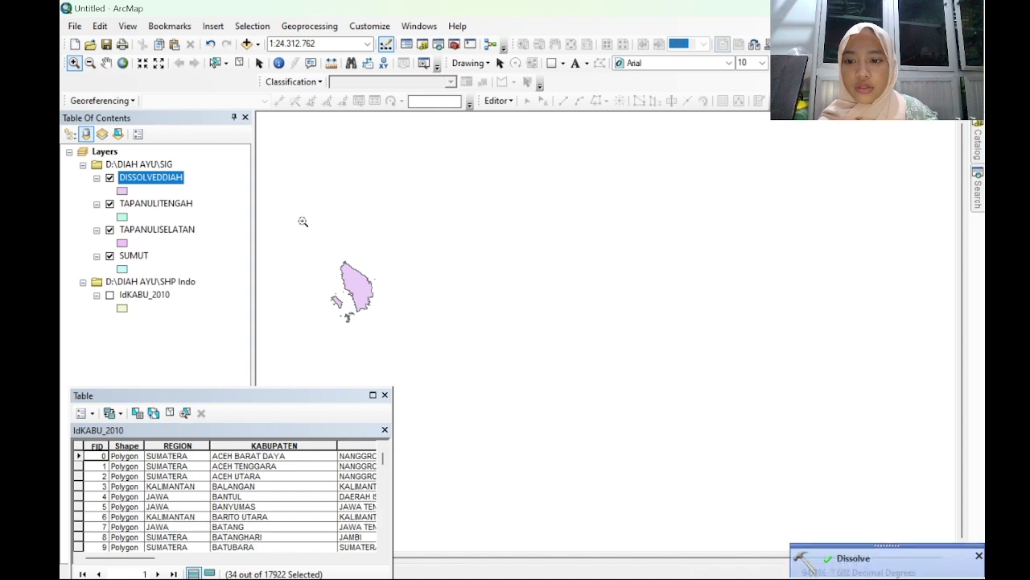
left_click_drag(285, 233, 478, 362)
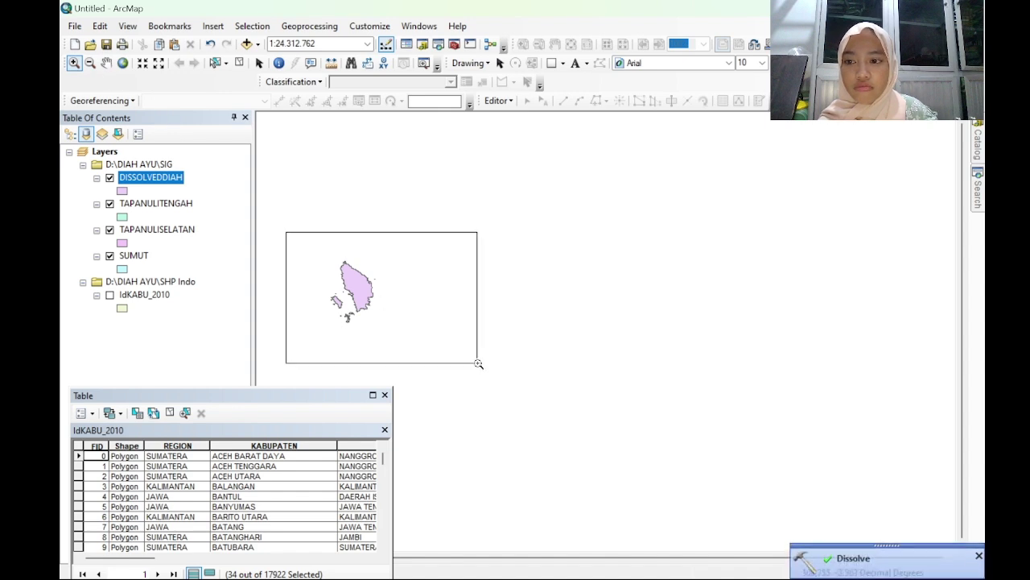
left_click_drag(367, 187, 710, 507)
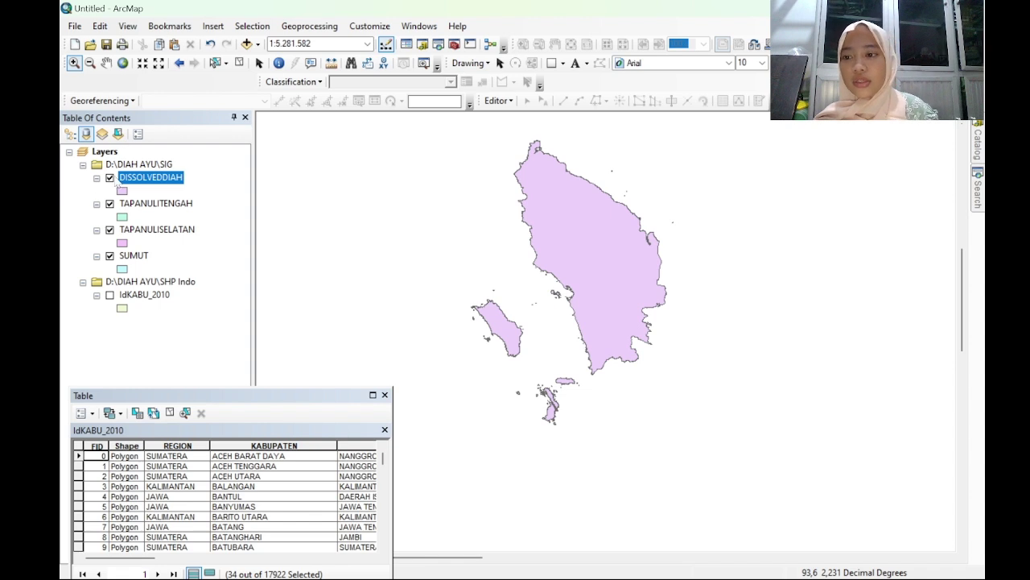
Step: Hide the DISSOLVEDDIAH, TAPANULITENGAH and TAPANULISELATAN layers and close the IdKABU_2010 attribute table
left_click(109, 178)
left_click(109, 204)
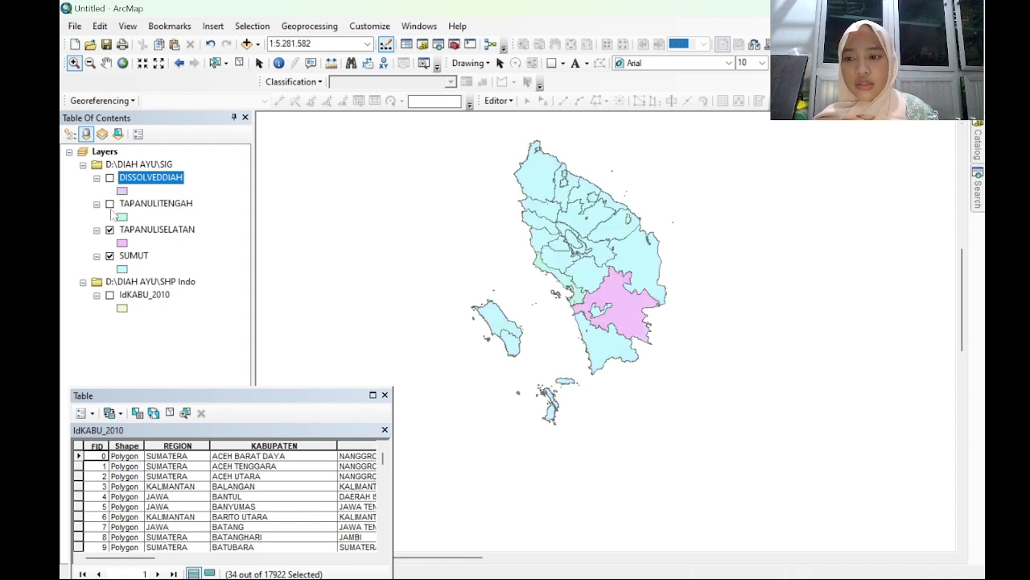
left_click(111, 231)
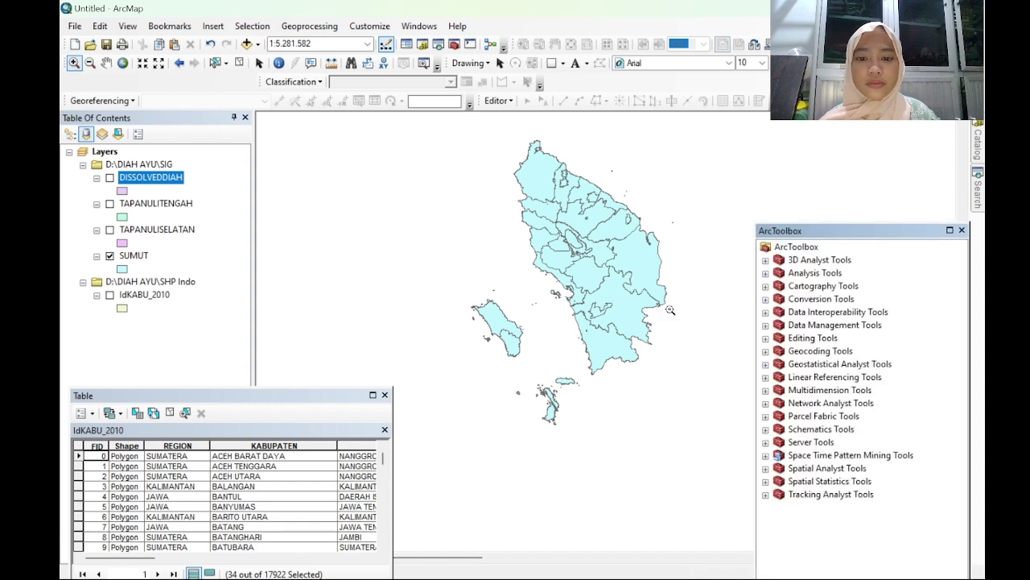
left_click(386, 395)
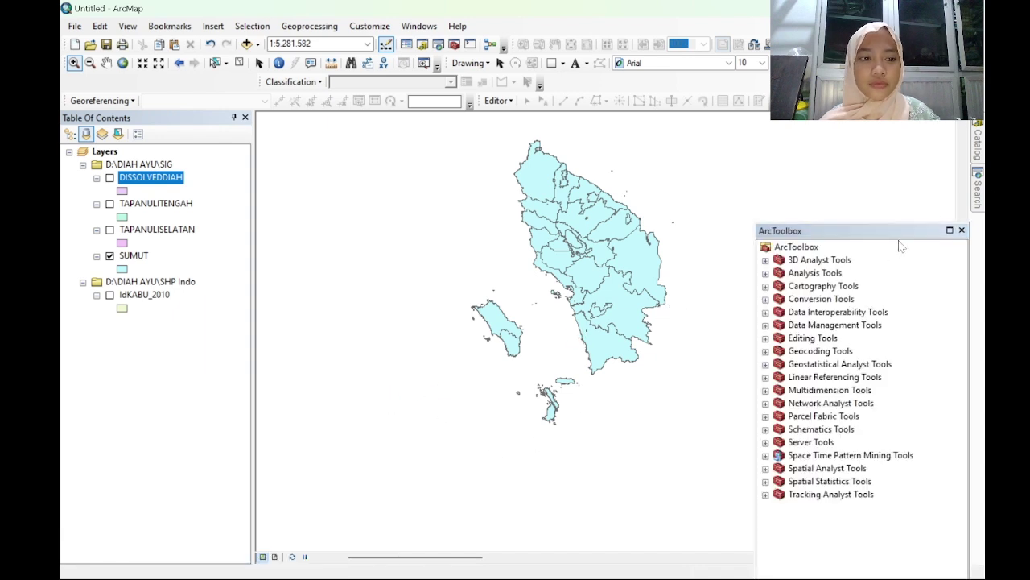
Step: Set up the Erase overlay analysis with SUMUT as the input features and TAPANULISELATAN as the erase features
left_click(766, 273)
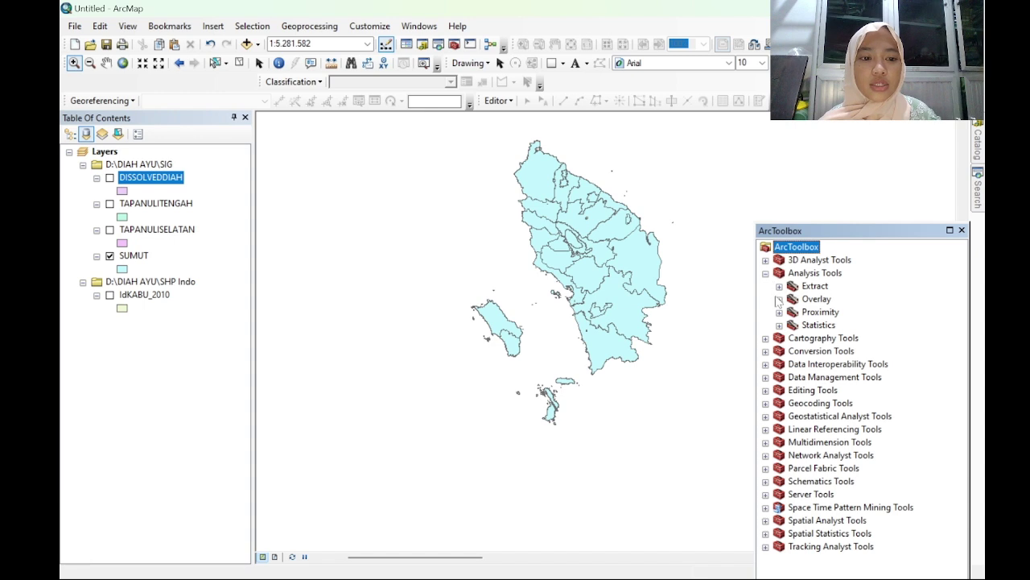
left_click(778, 299)
double_click(825, 312)
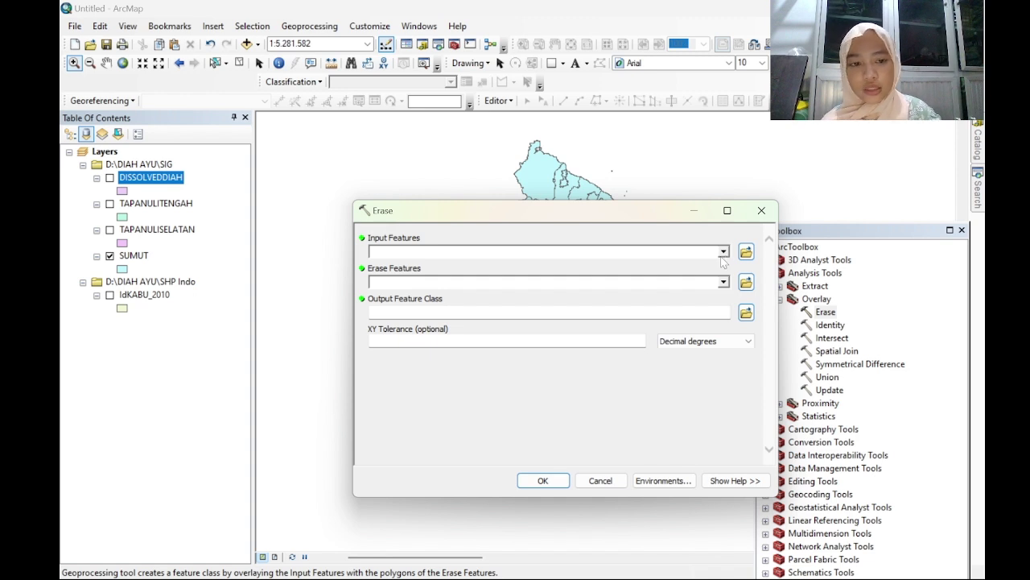
left_click(724, 252)
left_click(425, 306)
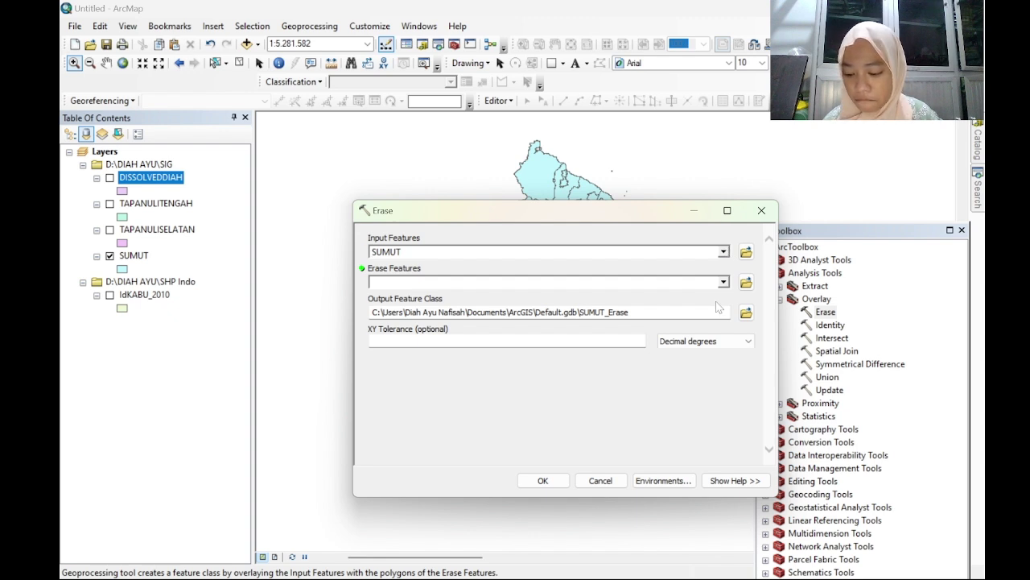
left_click(724, 282)
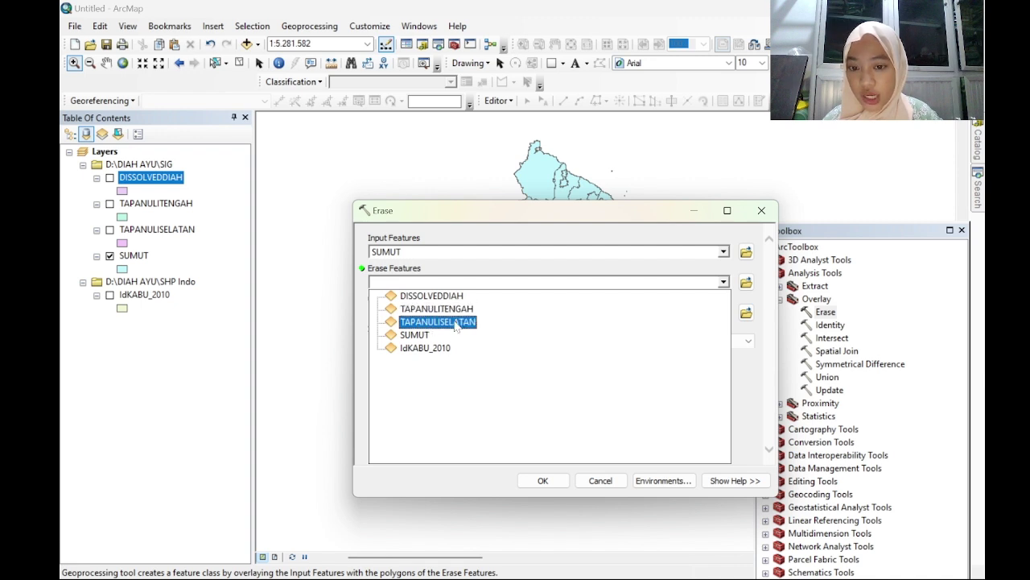
left_click(456, 324)
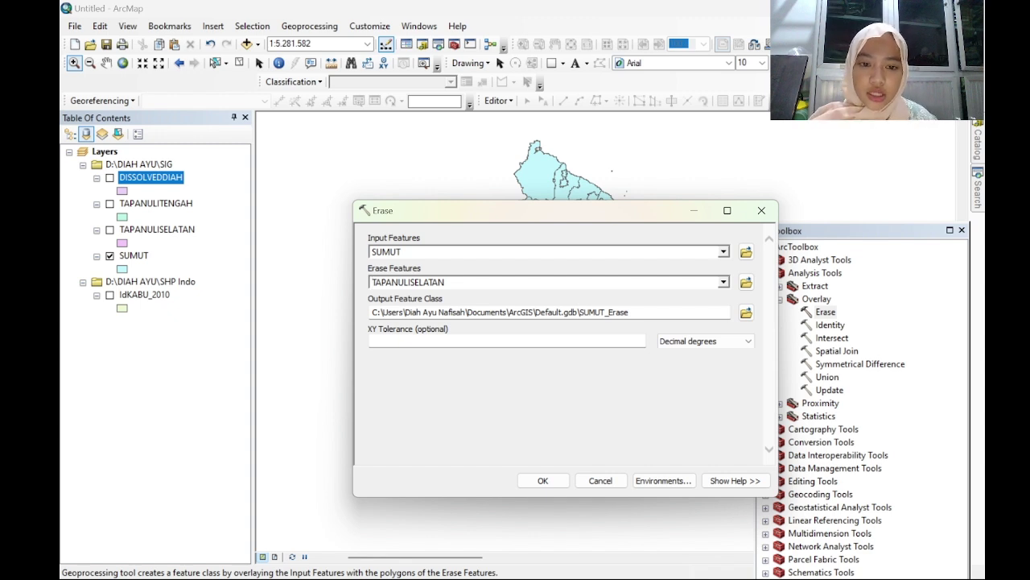
Step: Save the Erase output as ERASEDIAH.shp in the SIG folder and run the tool
left_click(746, 313)
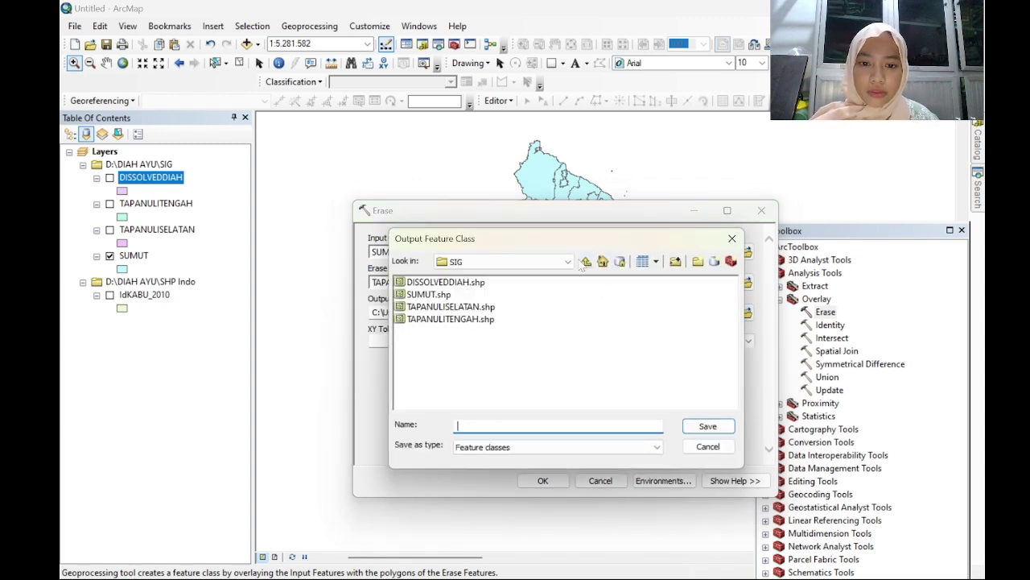
type("E")
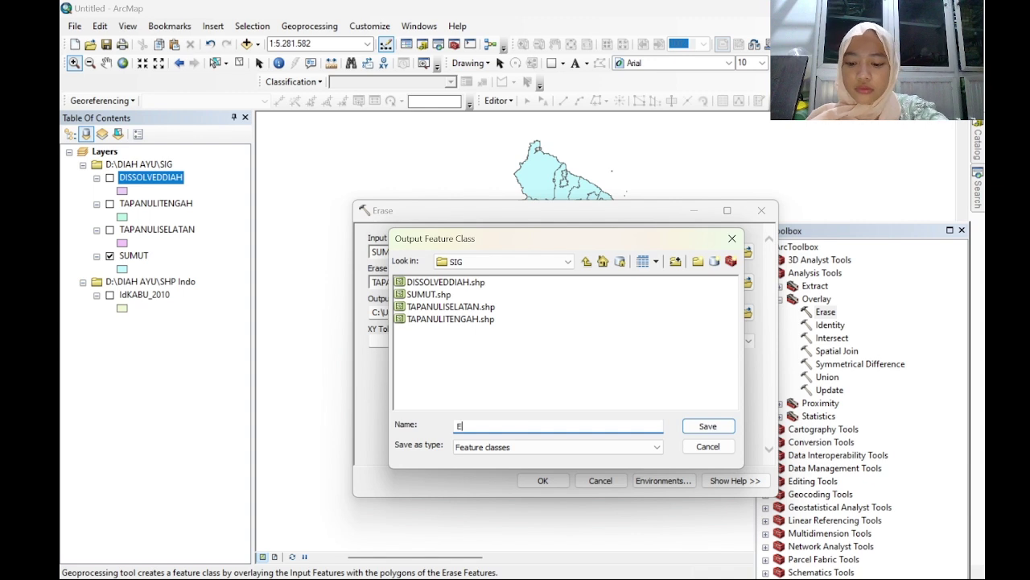
type("RASEDIAH")
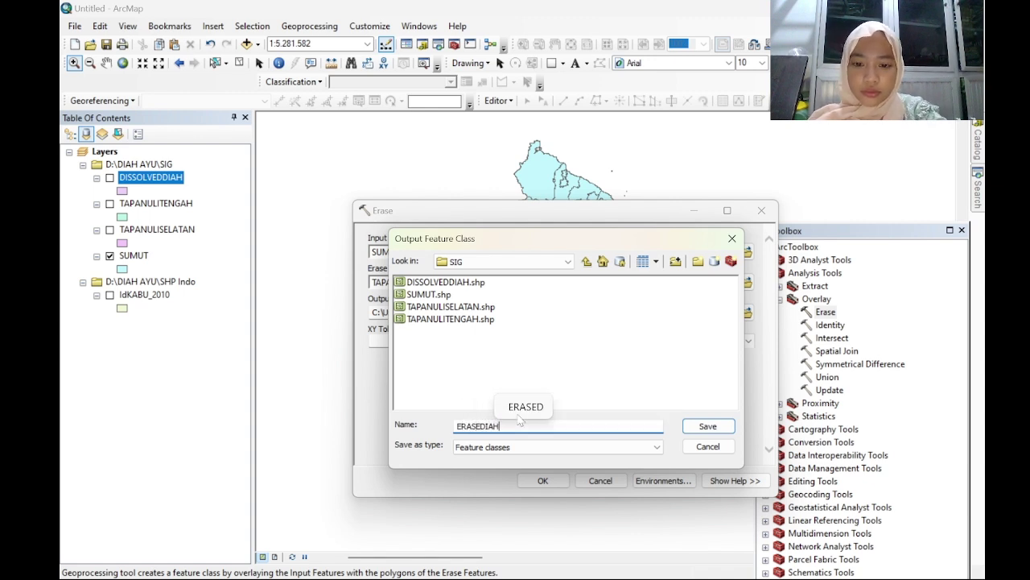
left_click(708, 426)
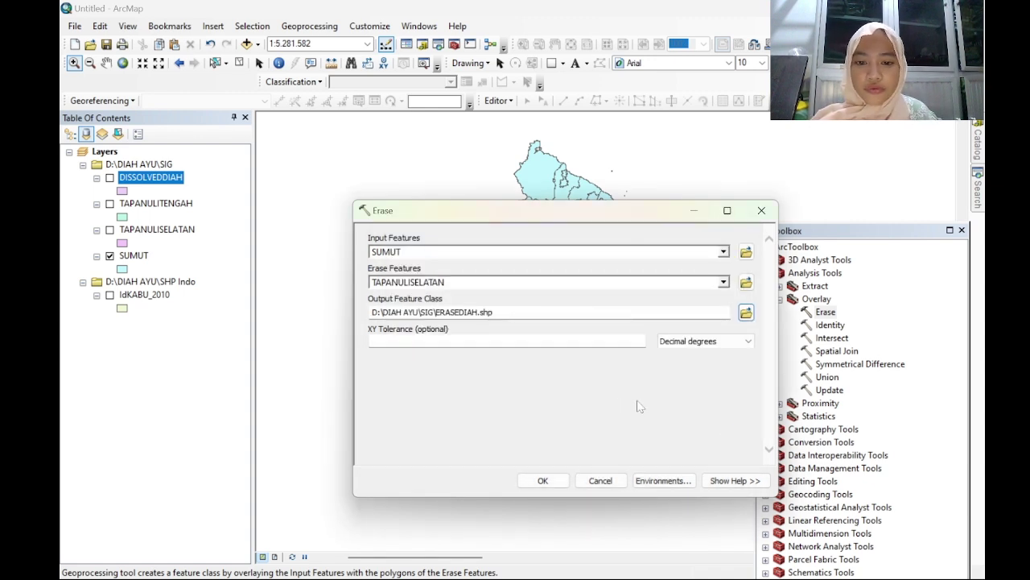
left_click(544, 480)
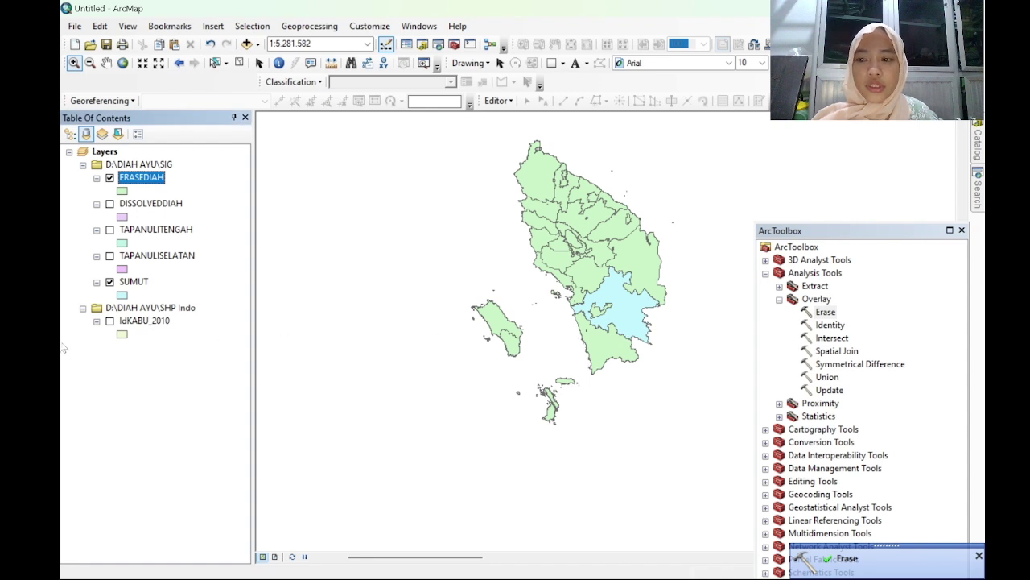
Step: Inspect the erased result with the SUMUT layer briefly hidden, and close the ArcToolbox window
left_click(110, 281)
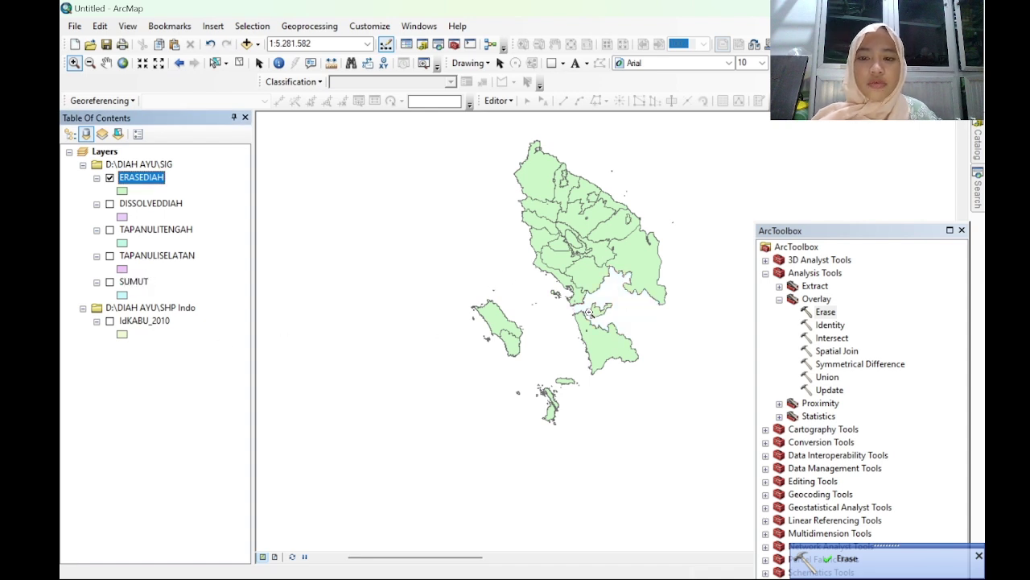
left_click(110, 281)
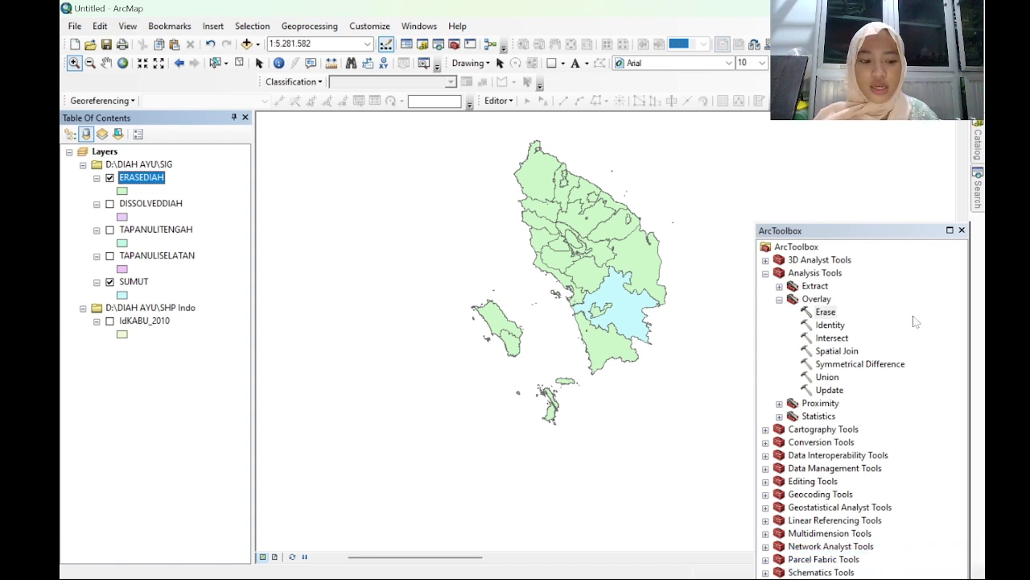
left_click(961, 230)
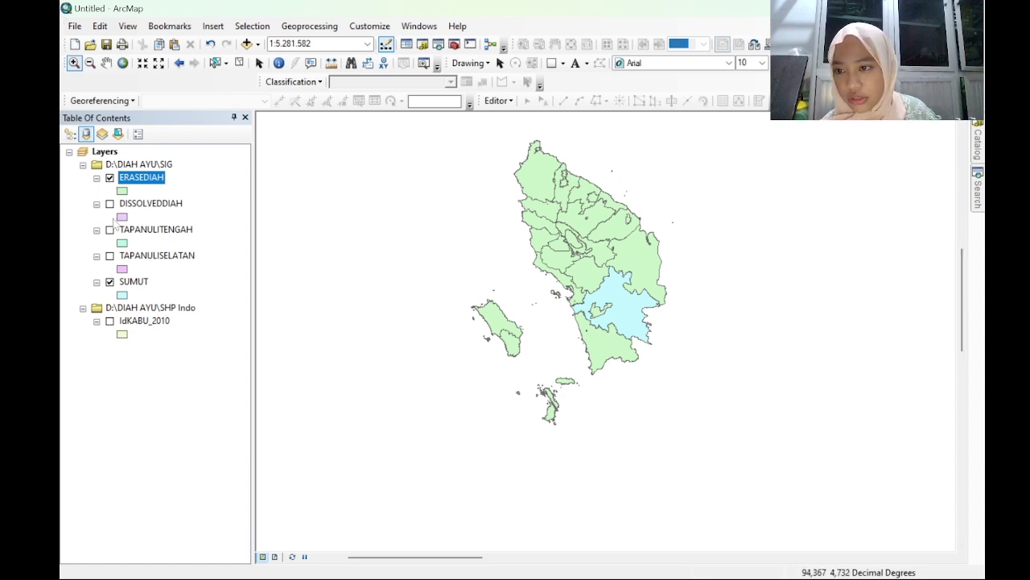
Step: Show only the TAPANULITENGAH and TAPANULISELATAN layers on the map, hiding ERASEDIAH and SUMUT
left_click(110, 230)
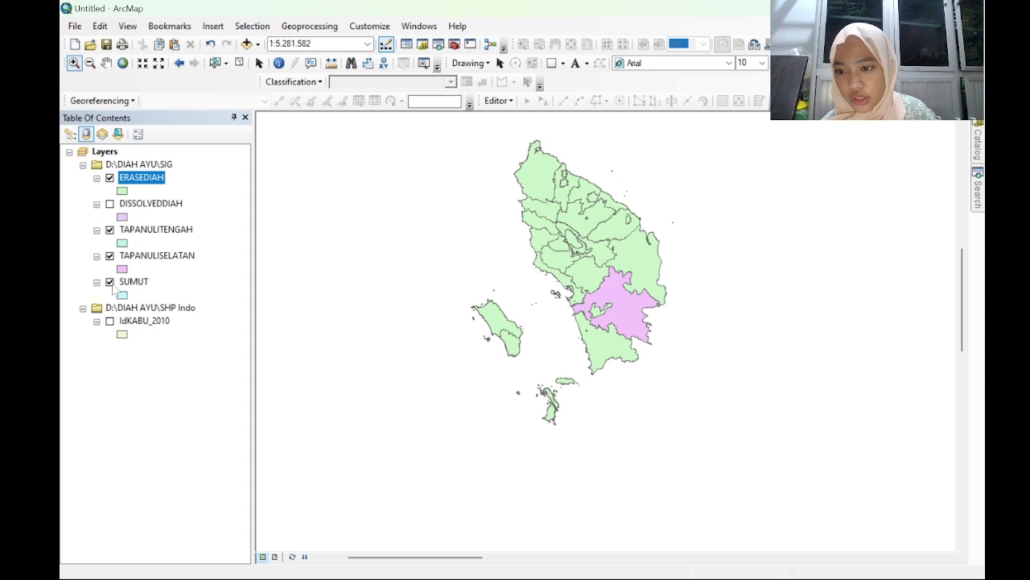
left_click(110, 178)
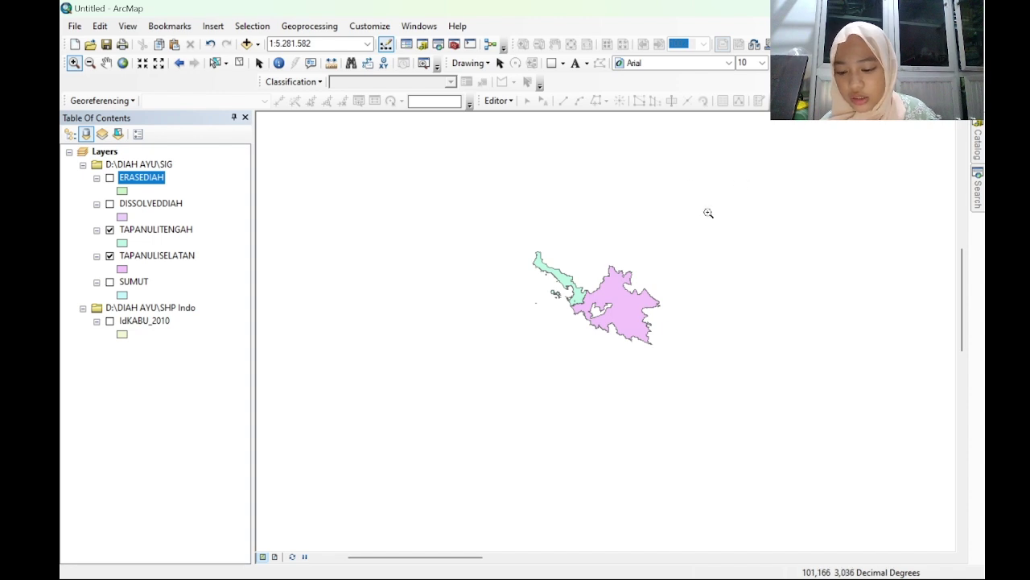
Step: Open the Merge geoprocessing tool and add TAPANULISELATAN as an input dataset
left_click(304, 25)
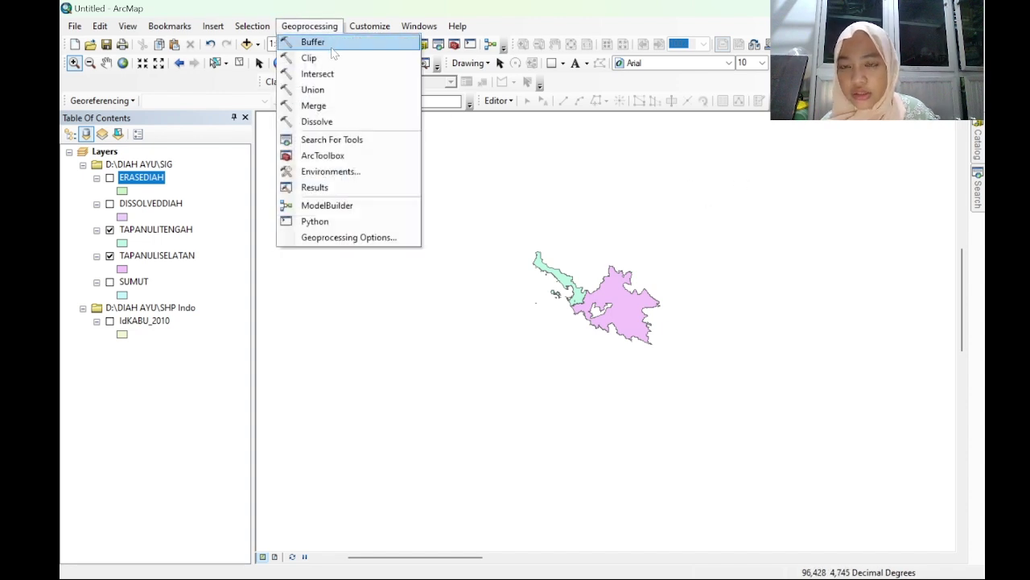
left_click(328, 108)
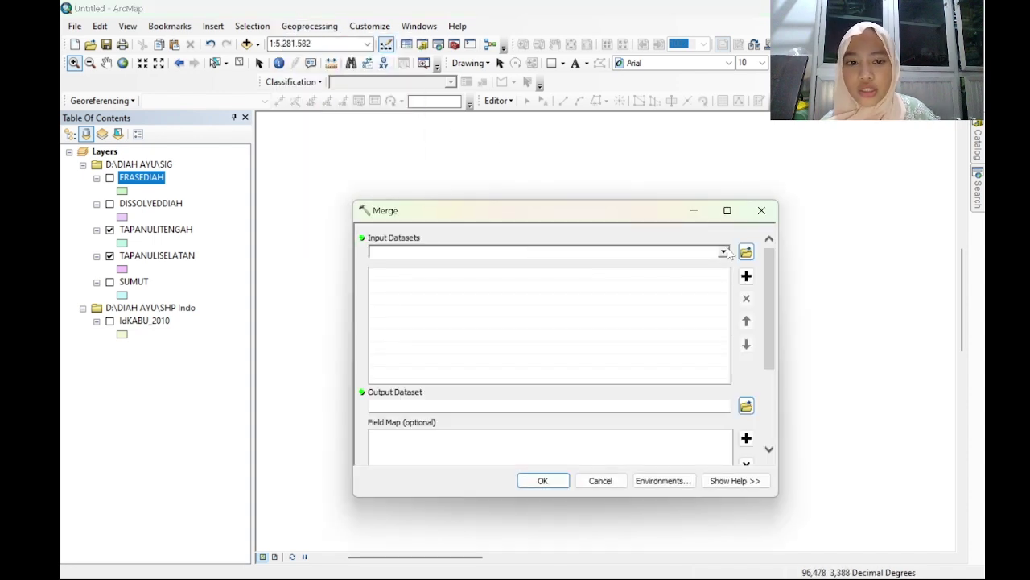
left_click(724, 252)
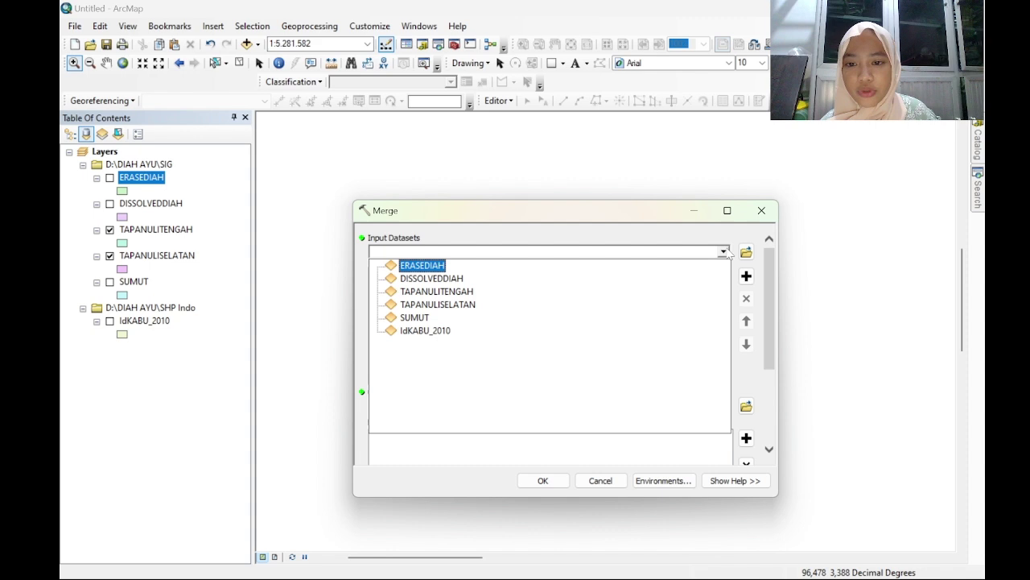
left_click(450, 303)
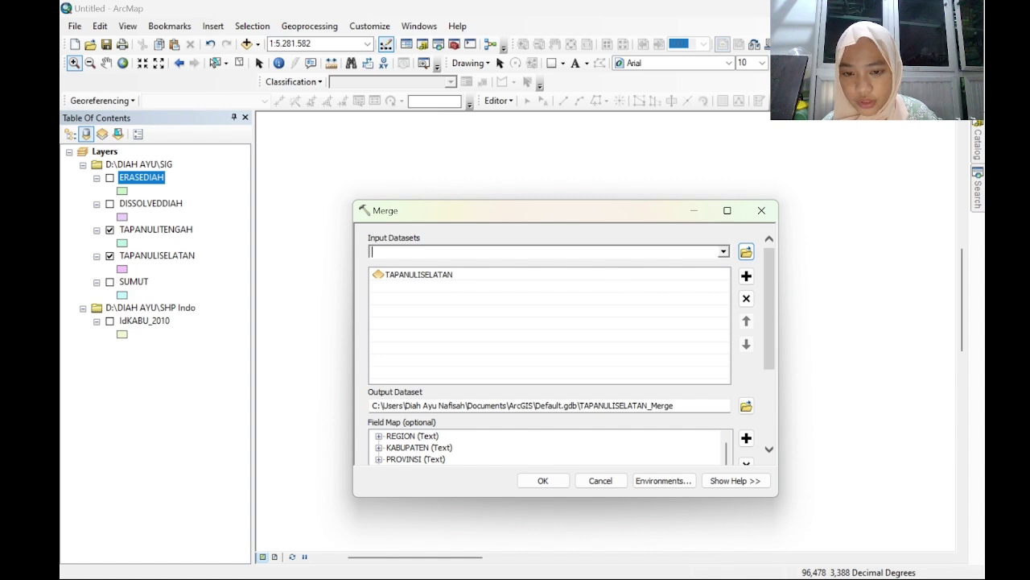
left_click(724, 252)
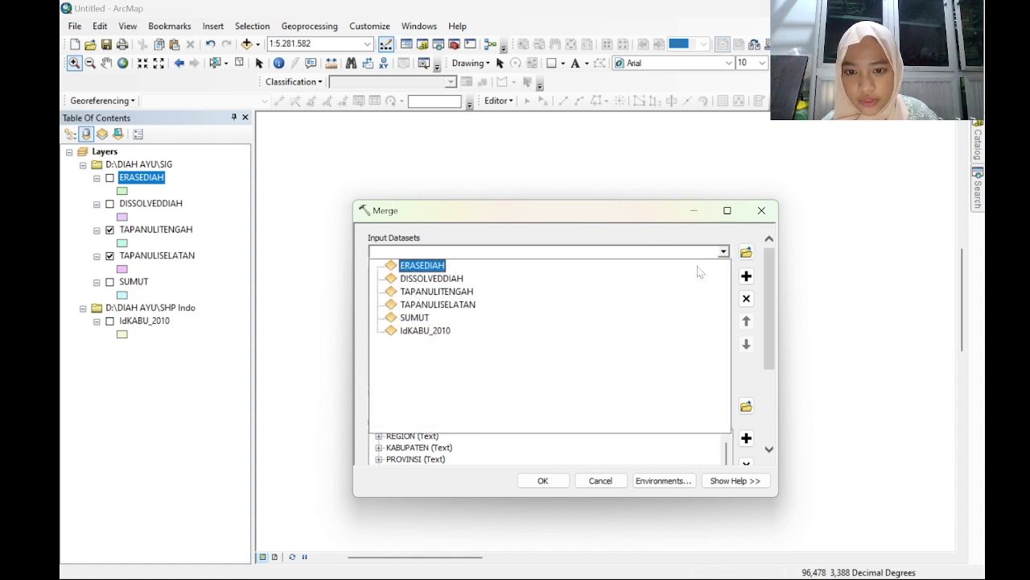
left_click(425, 322)
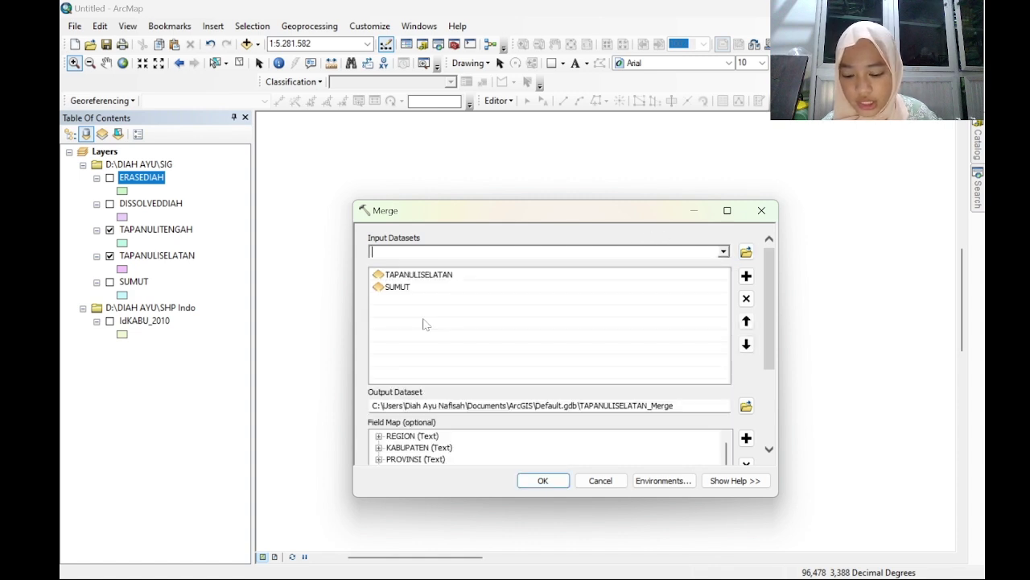
left_click(720, 288)
left_click(746, 299)
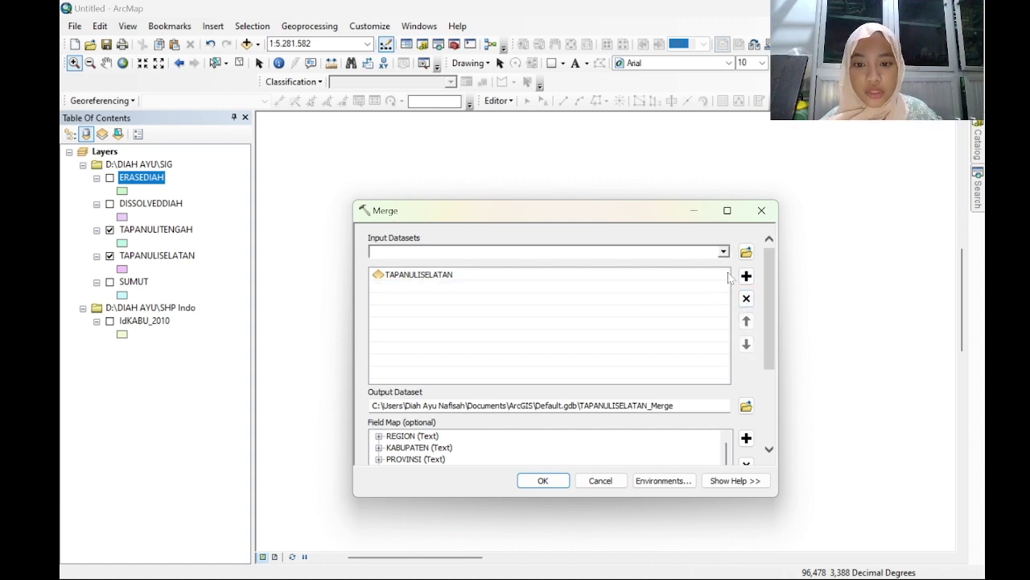
Step: Add TAPANULITENGAH to the merge inputs and run the tool with the output saved as MERGEDIAH.shp in the SIG folder
left_click(723, 252)
left_click(423, 290)
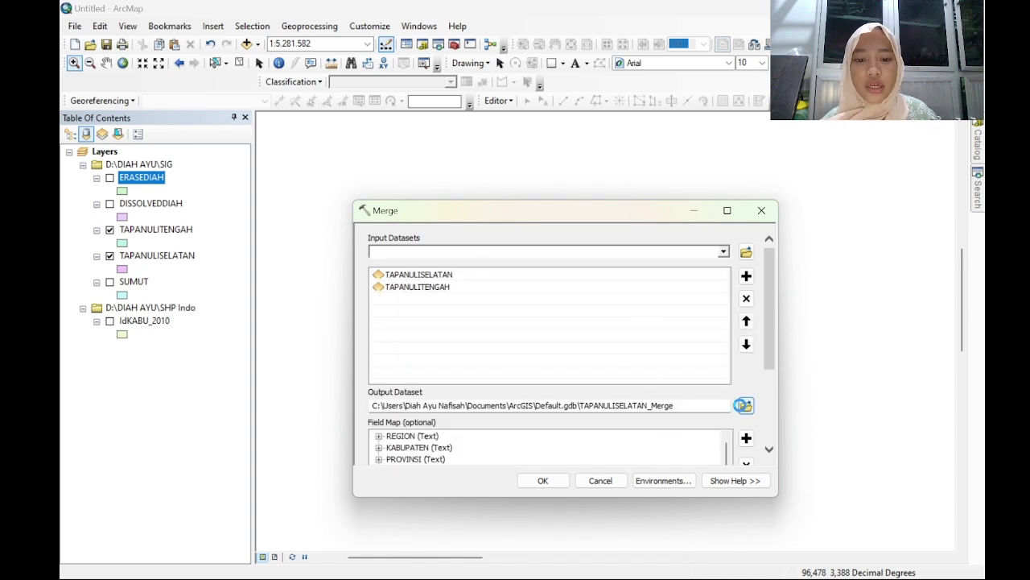
left_click(746, 406)
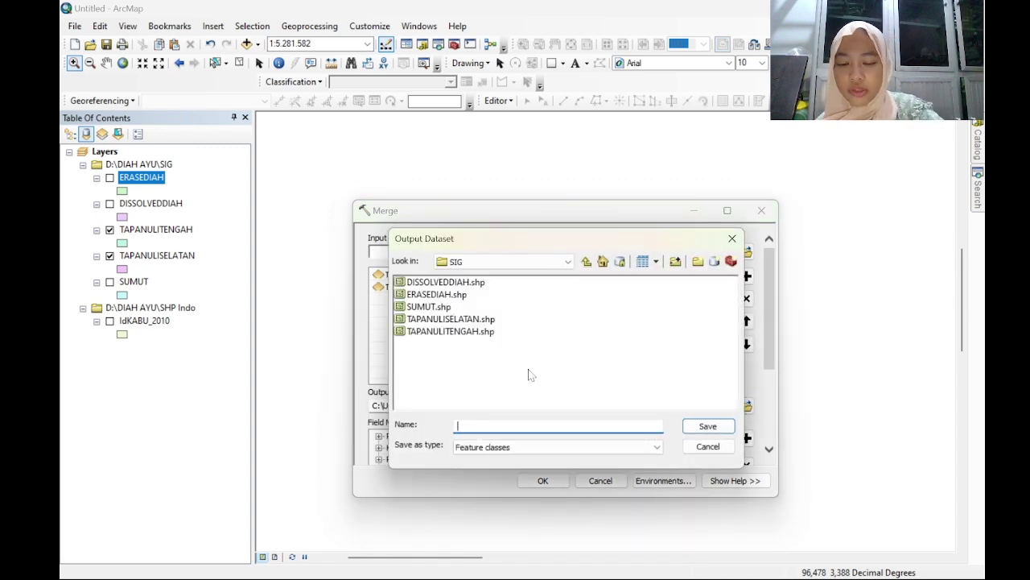
type("MERGE")
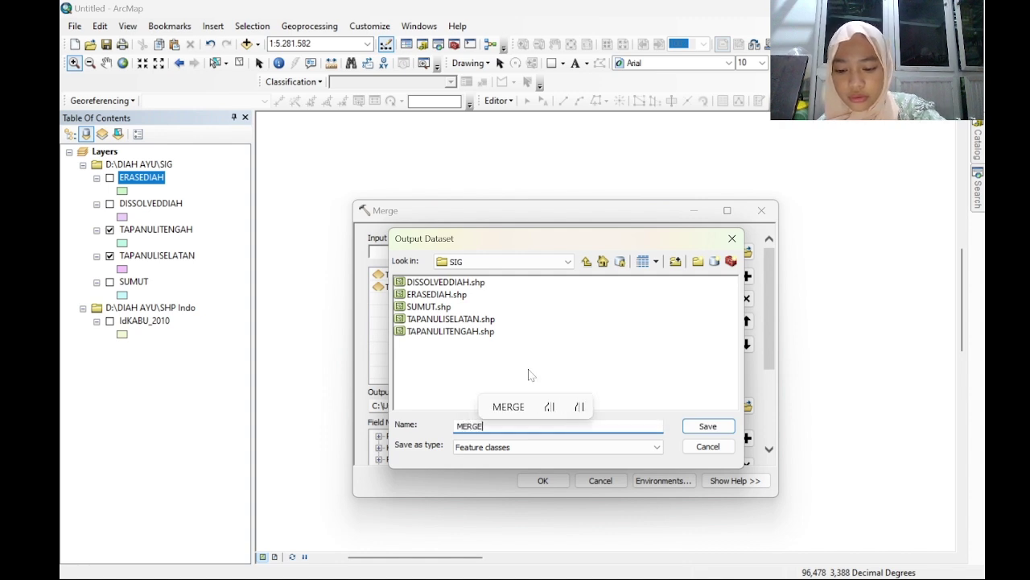
type("DIAH")
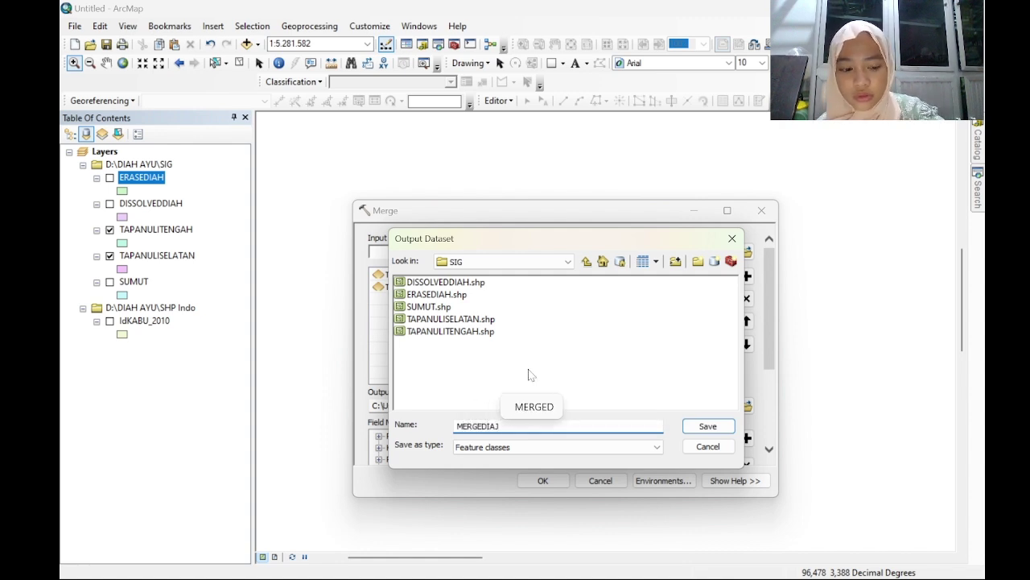
left_click(728, 428)
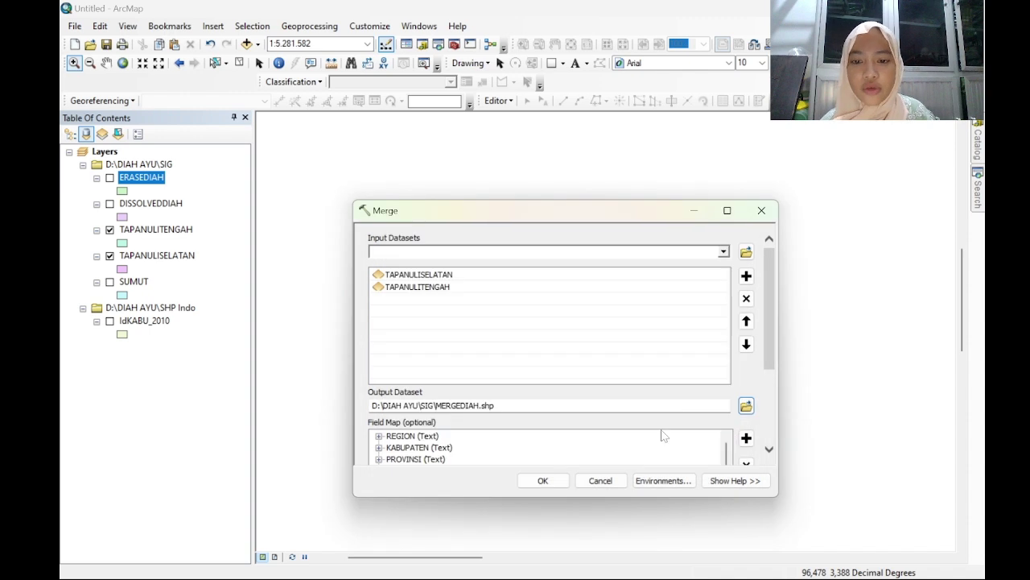
left_click(564, 481)
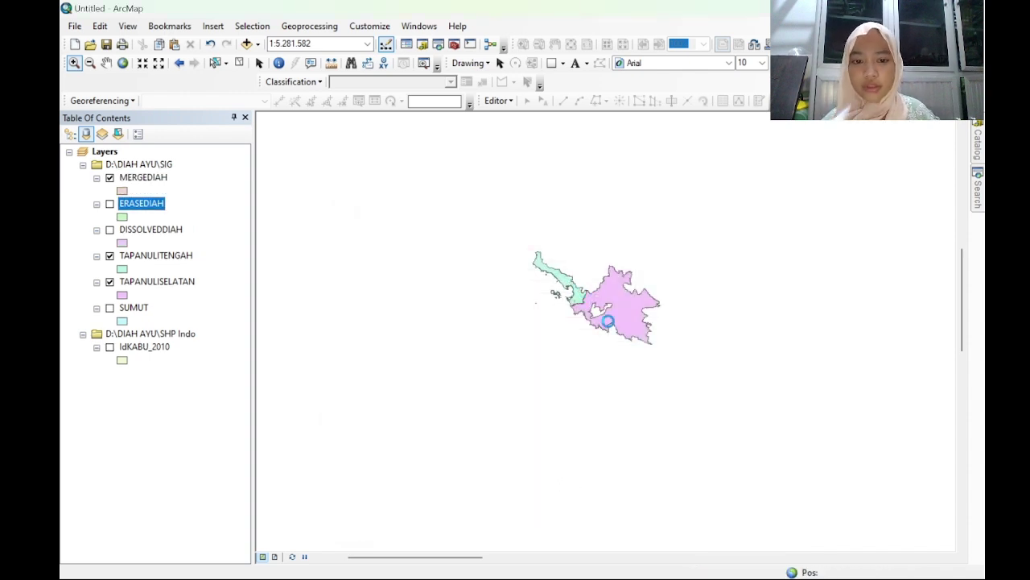
Step: Turn on the SUMUT layer and inspect the merged regencies within the whole province
left_click_drag(493, 208, 654, 335)
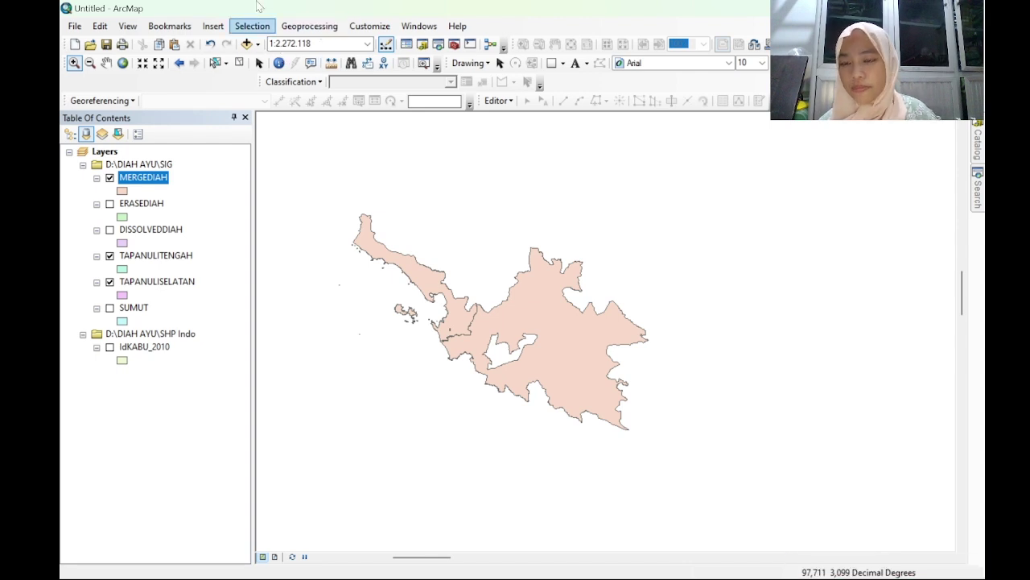
left_click(109, 308)
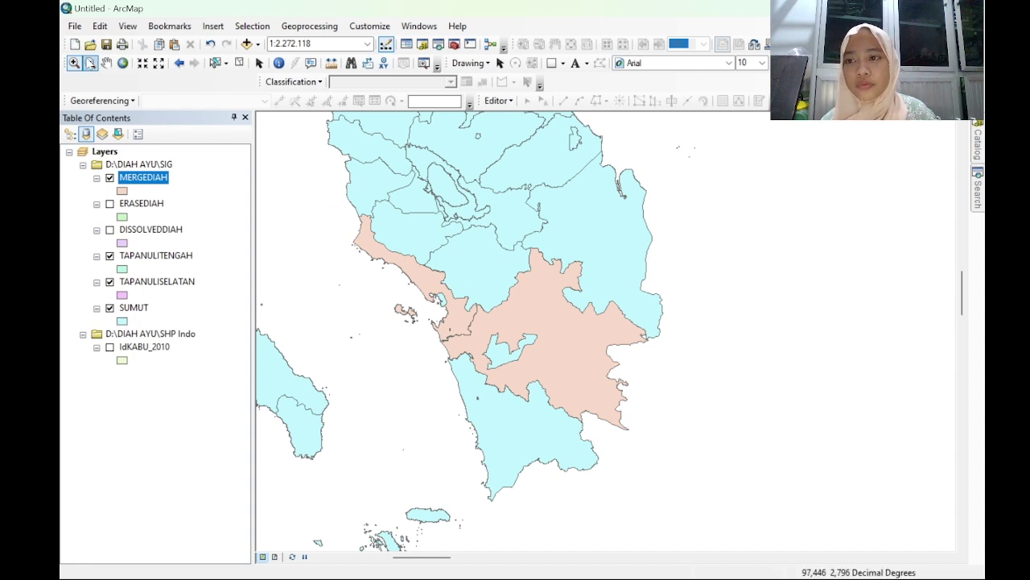
left_click_drag(330, 153, 551, 287)
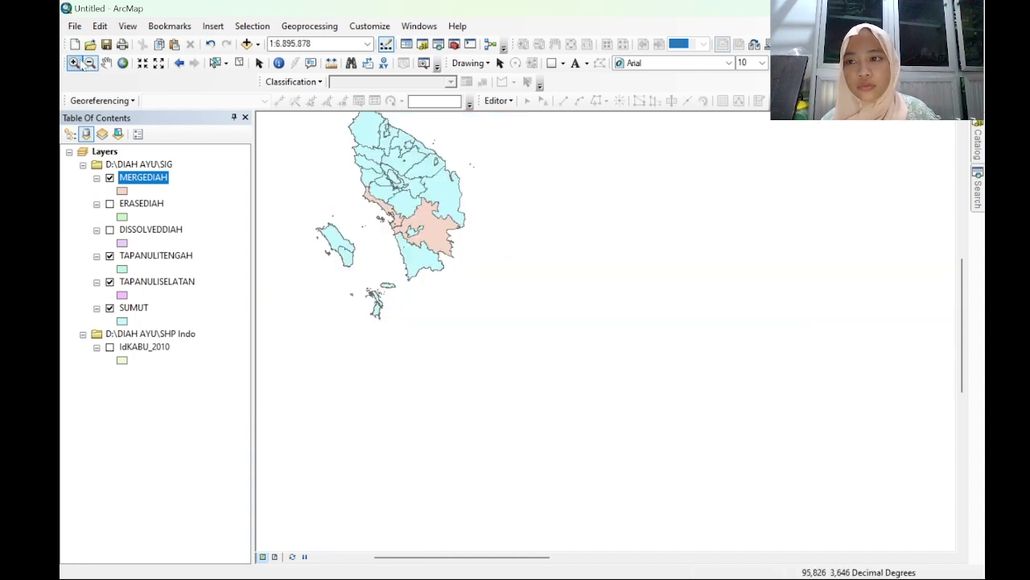
left_click(73, 63)
left_click_drag(276, 133, 516, 351)
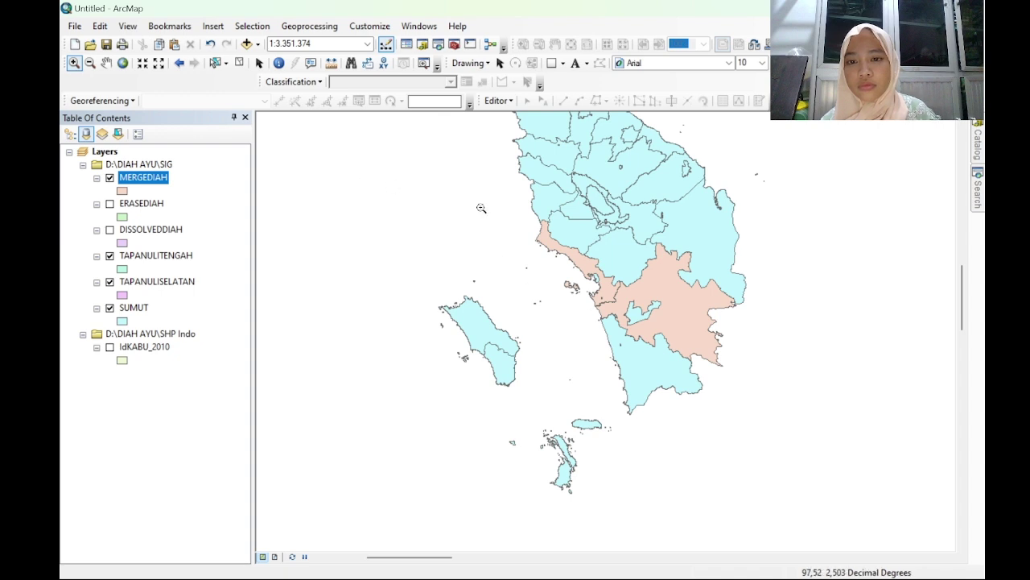
left_click(106, 62)
left_click_drag(631, 234, 624, 294)
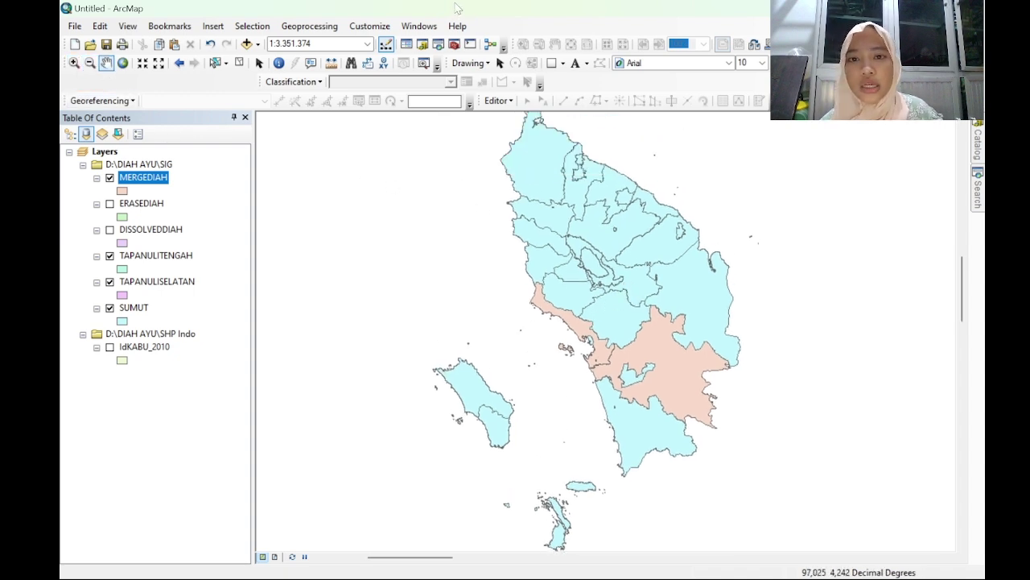
Step: Start a new shapefile in the SIG folder, named CLIPDIAH with the Polygon feature type
mouse_move(973, 137)
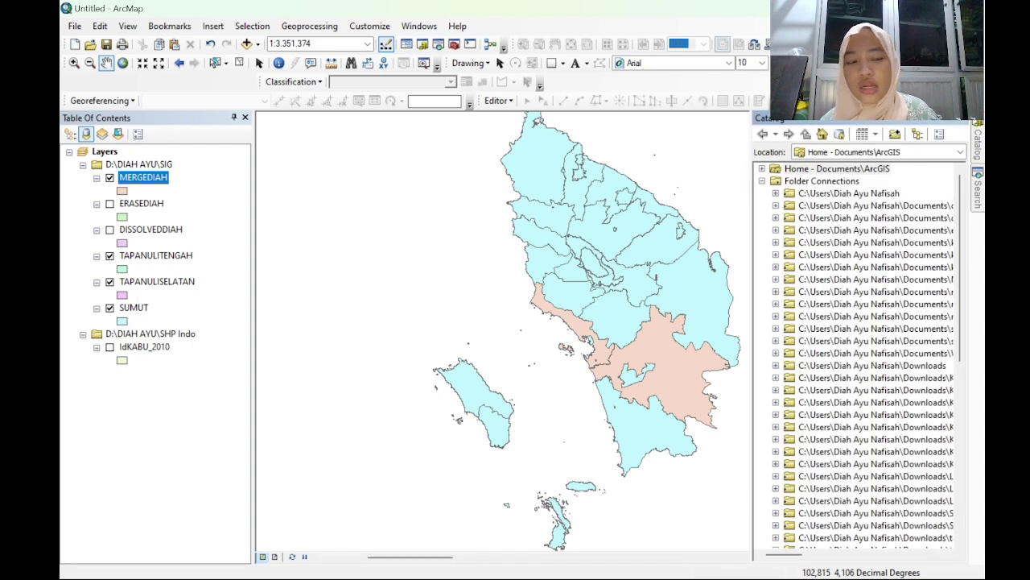
scroll(902, 358, "down", 7)
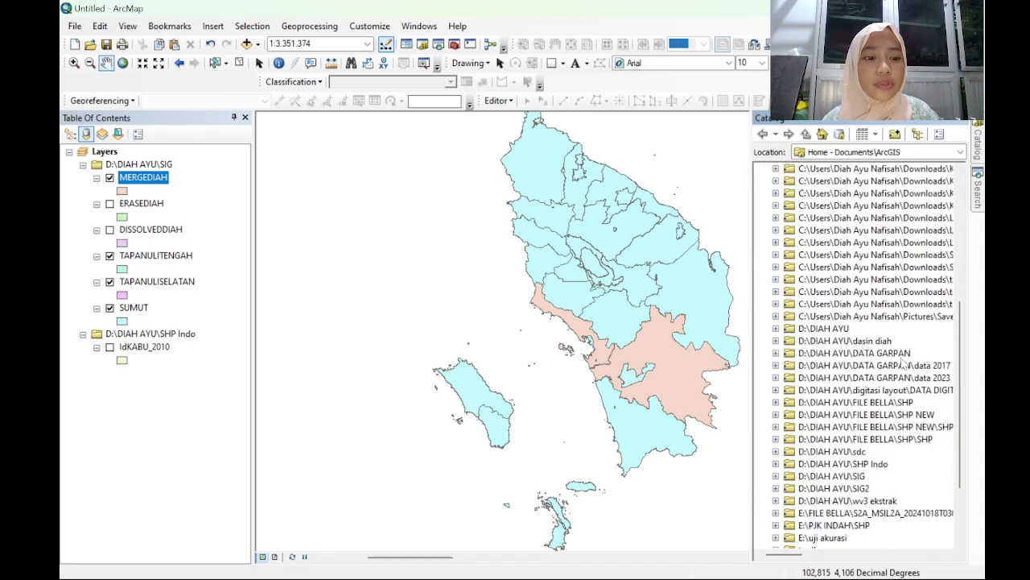
scroll(862, 451, "down", 3)
right_click(849, 378)
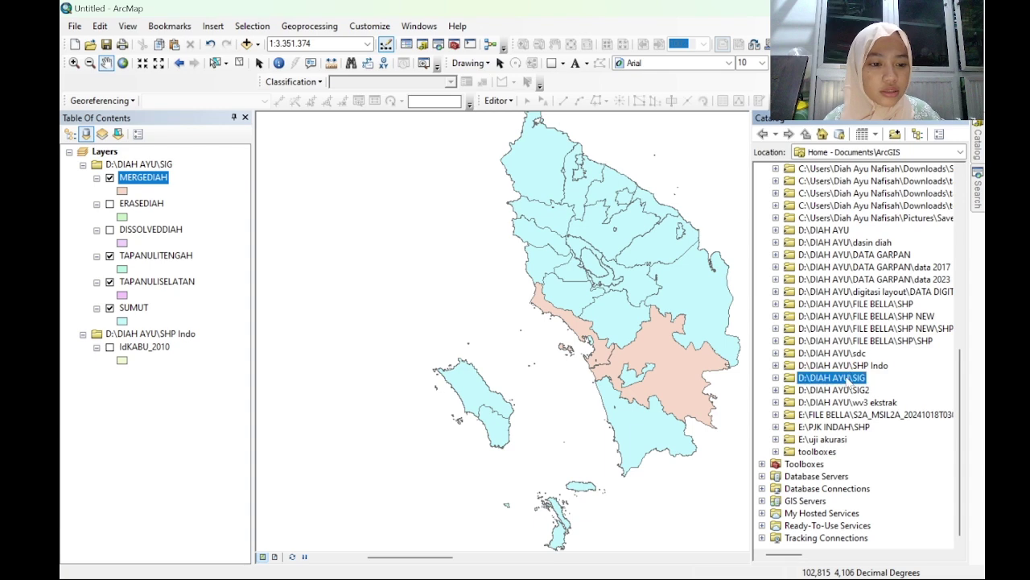
mouse_move(880, 467)
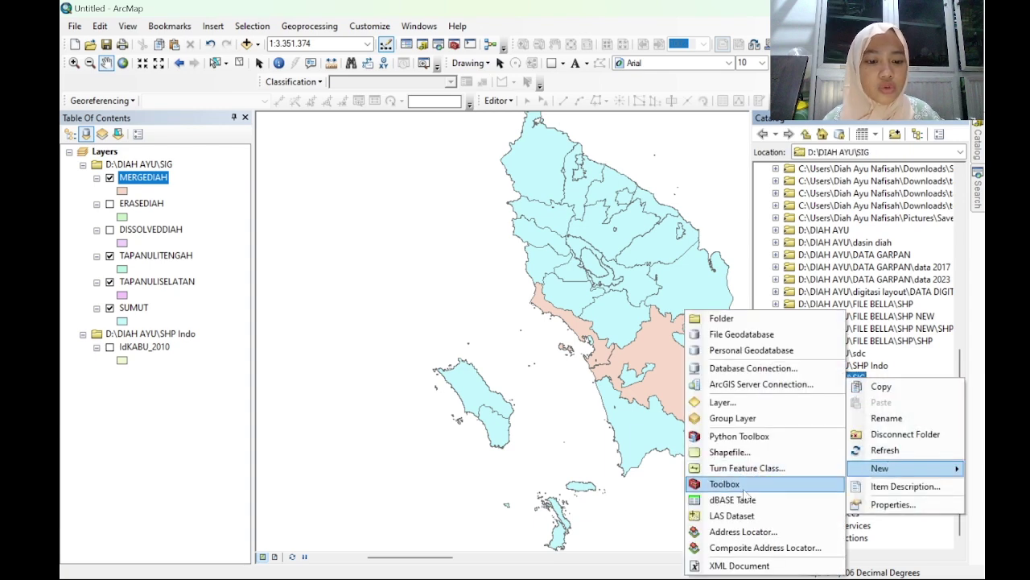
left_click(729, 451)
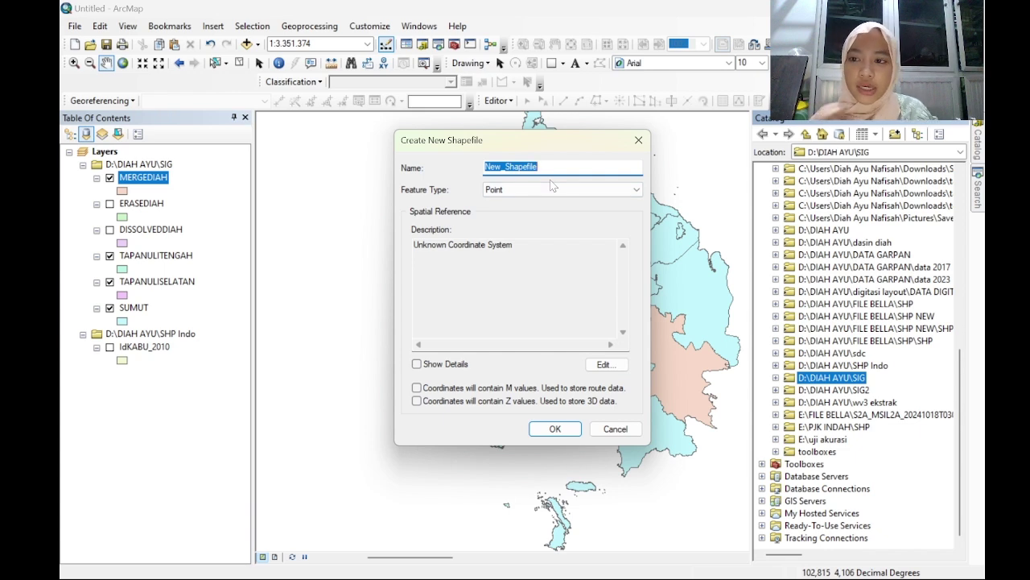
type("CLIP")
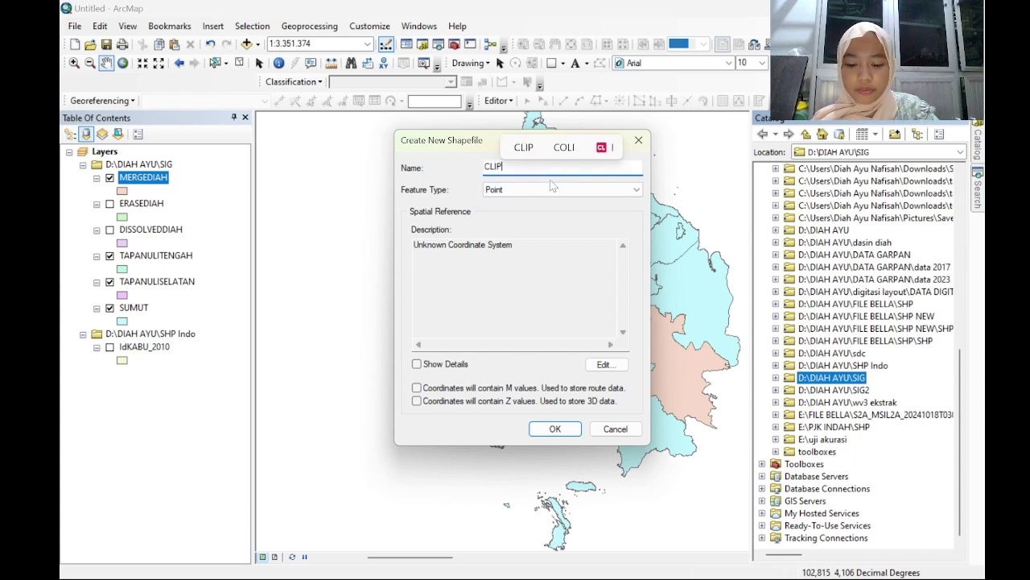
type("DIAH")
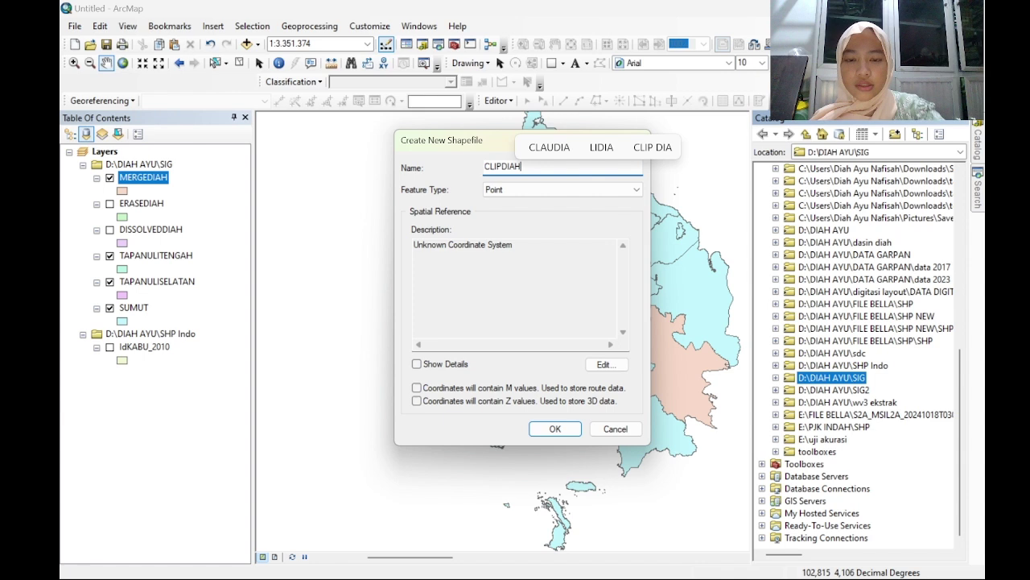
left_click(556, 190)
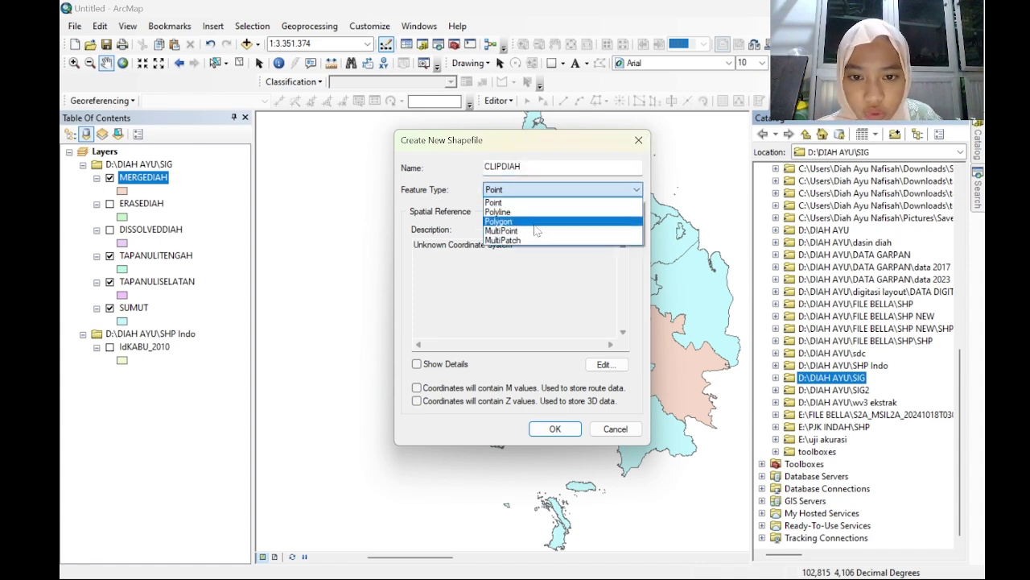
left_click(540, 222)
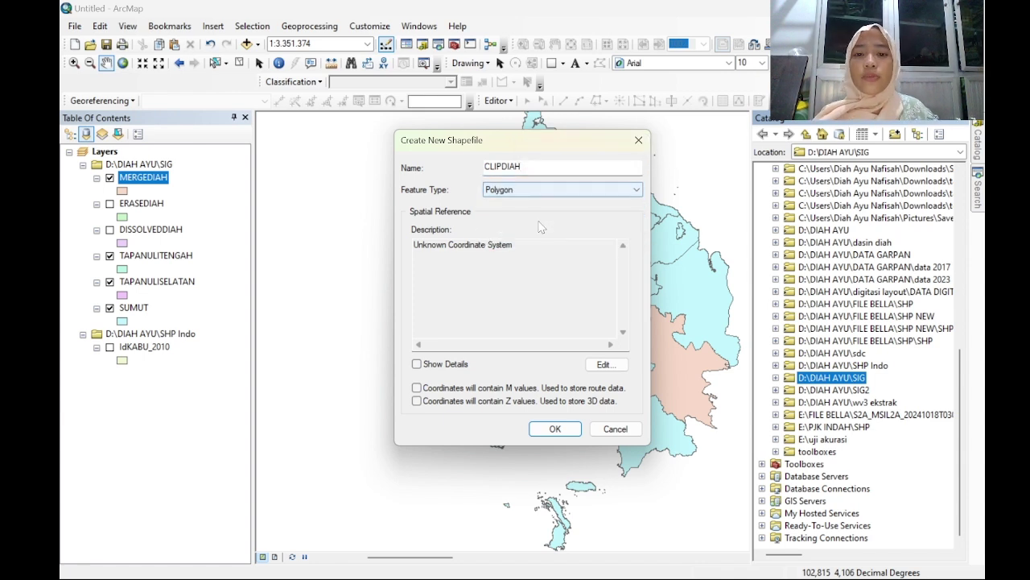
Step: Assign the WGS 1984 coordinate system to the new shapefile and create it
left_click(605, 364)
left_click(447, 184)
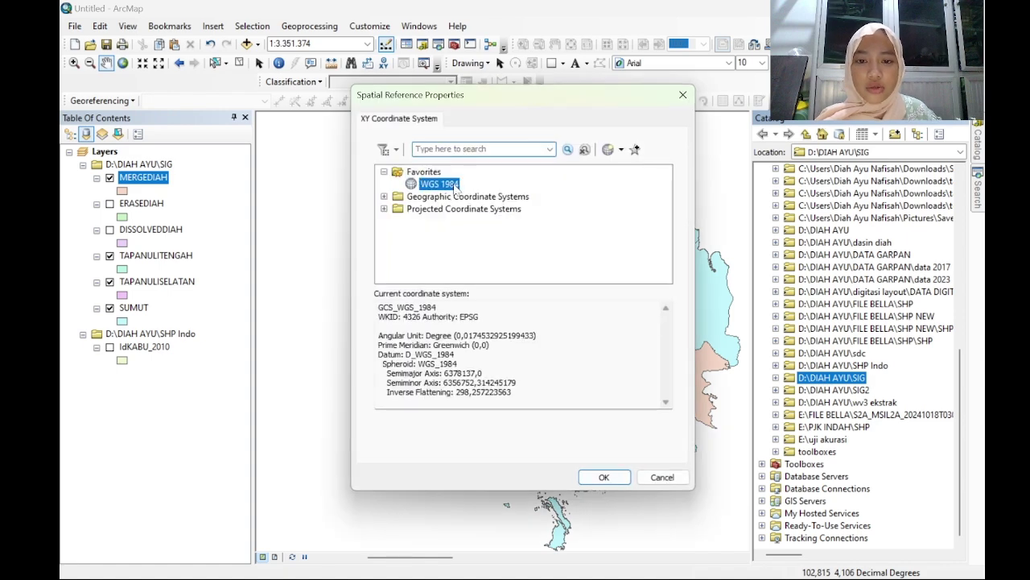
left_click(620, 475)
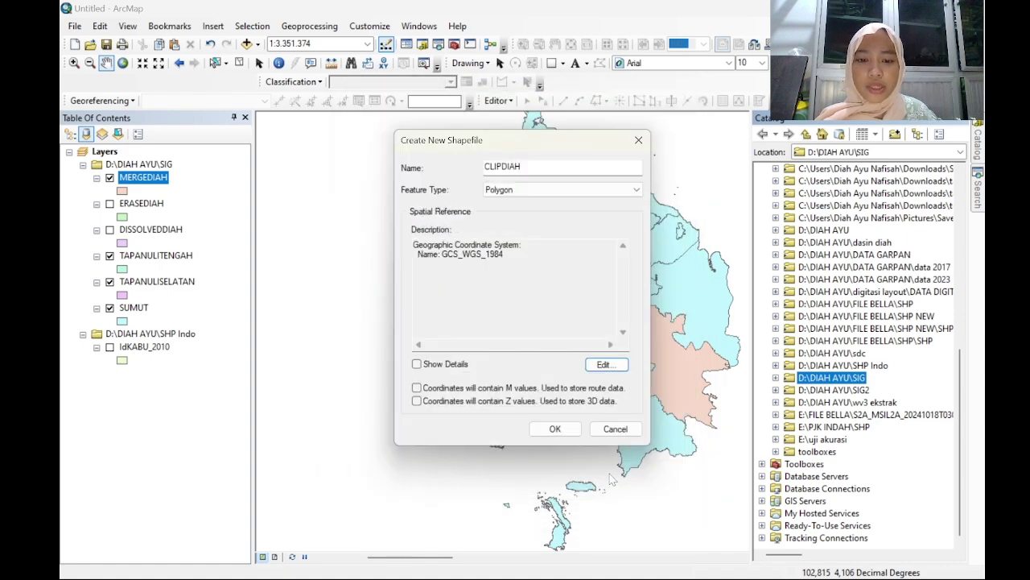
left_click(555, 429)
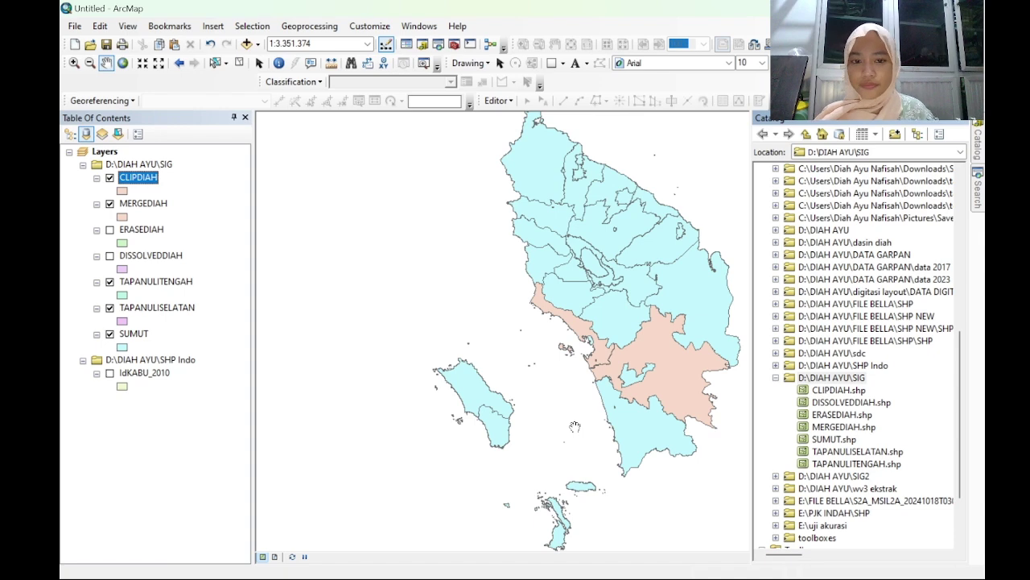
Step: Start an edit session on the CLIPDIAH layer and show the feature creation templates
left_click(497, 100)
left_click(528, 136)
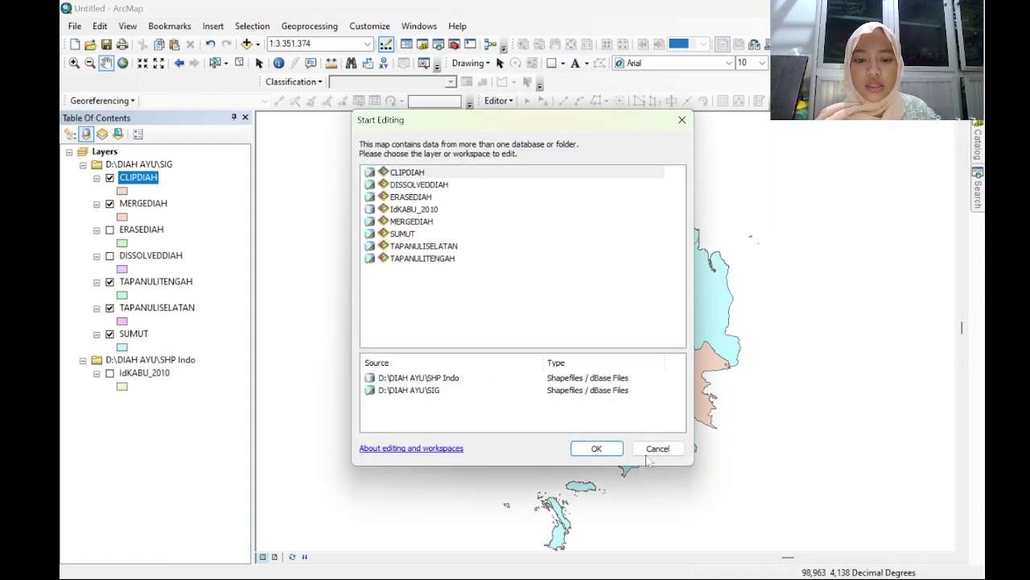
left_click(597, 448)
left_click(760, 101)
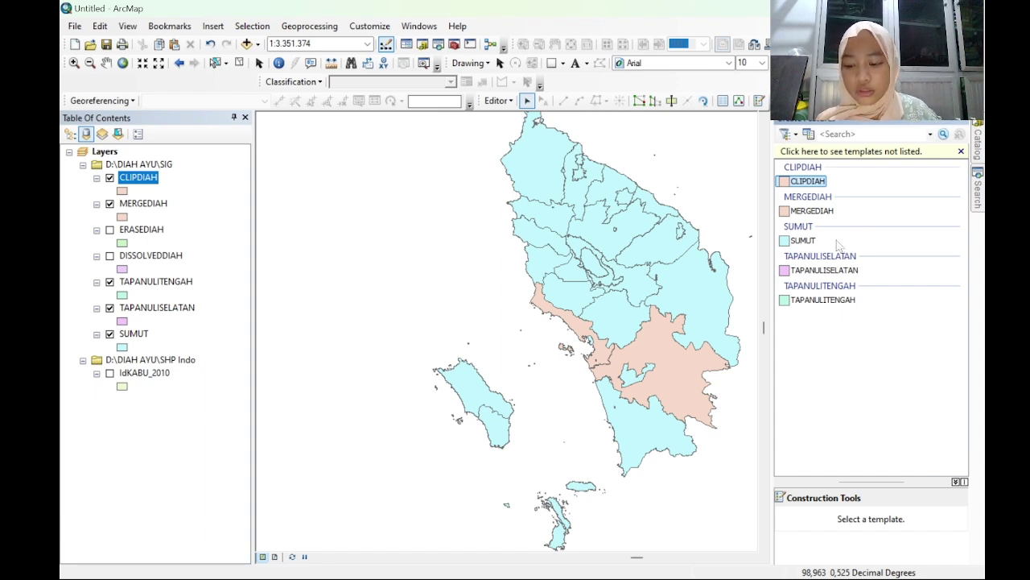
Step: Draw a tilted rectangle on the CLIPDIAH layer over the lake area in the middle of SUMUT, reaching the west coast
left_click(819, 183)
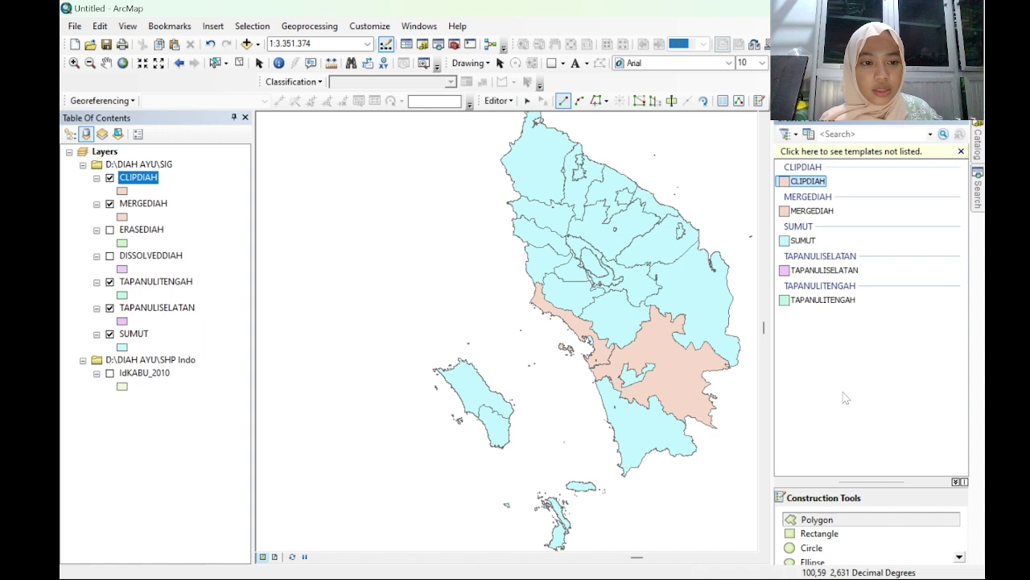
left_click(837, 535)
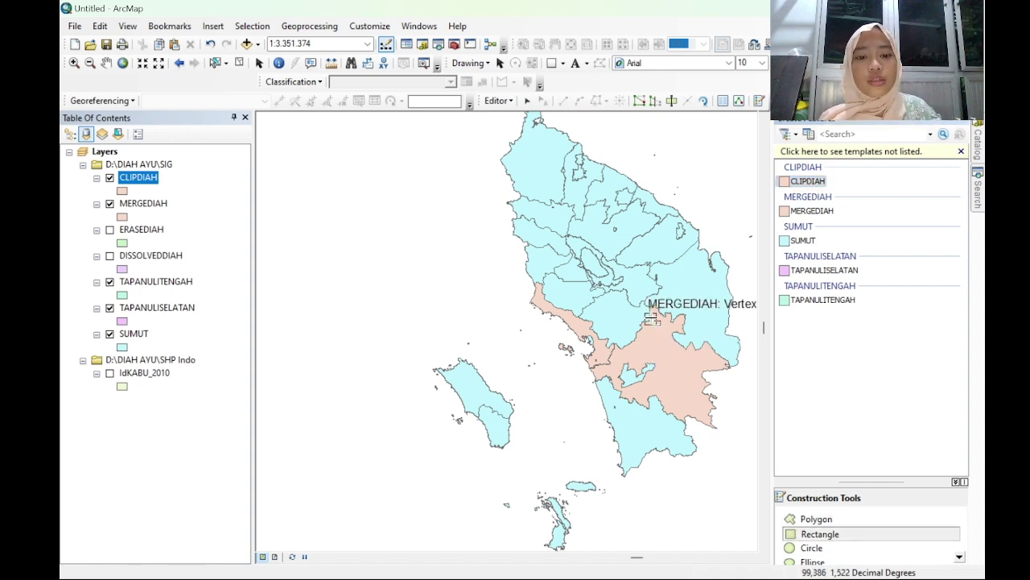
left_click(570, 212)
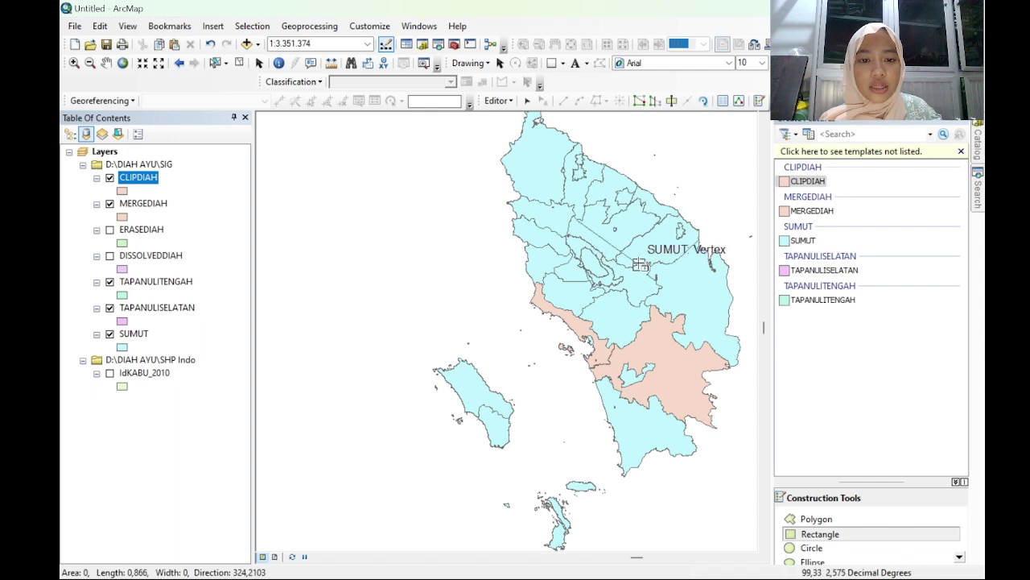
left_click(637, 267)
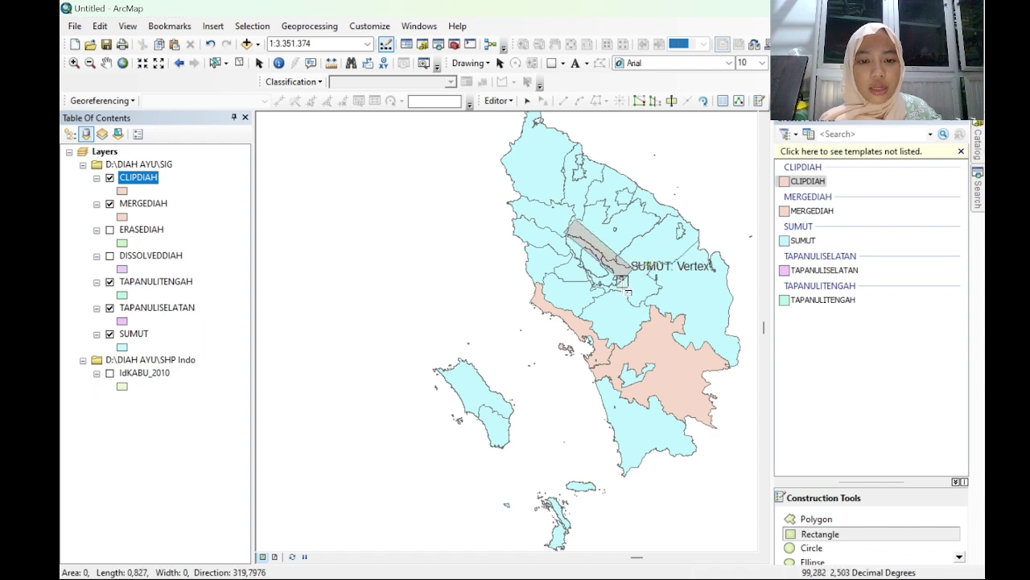
left_click(589, 338)
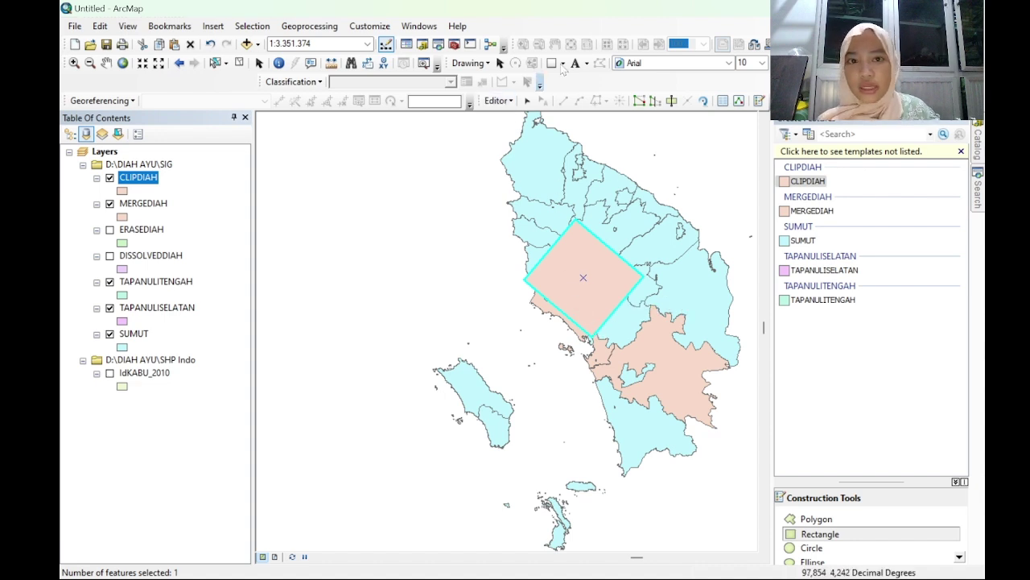
Step: End the edit session on CLIPDIAH, keeping the drawn rectangle
left_click(499, 100)
left_click(515, 127)
left_click(498, 100)
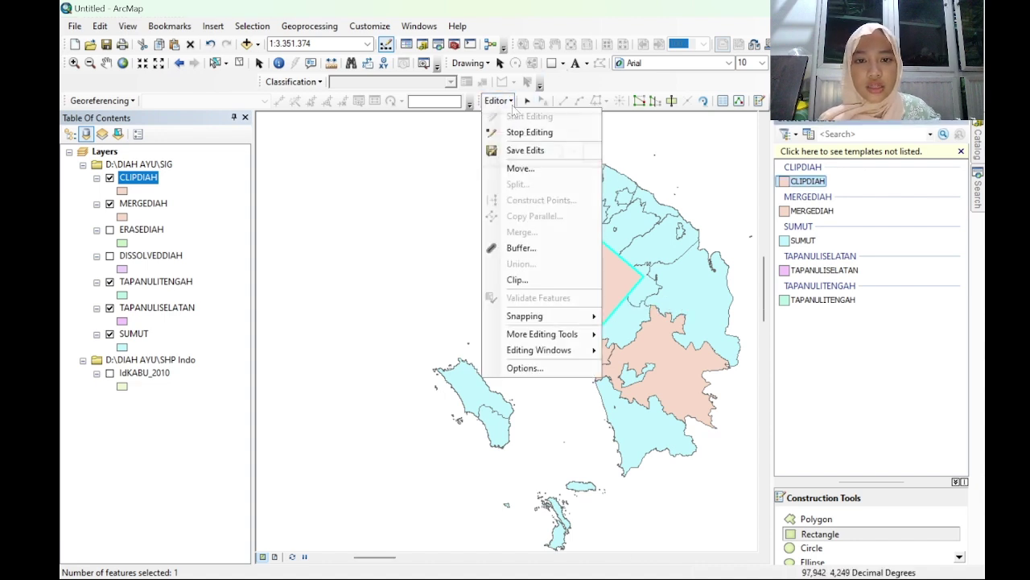
left_click(515, 129)
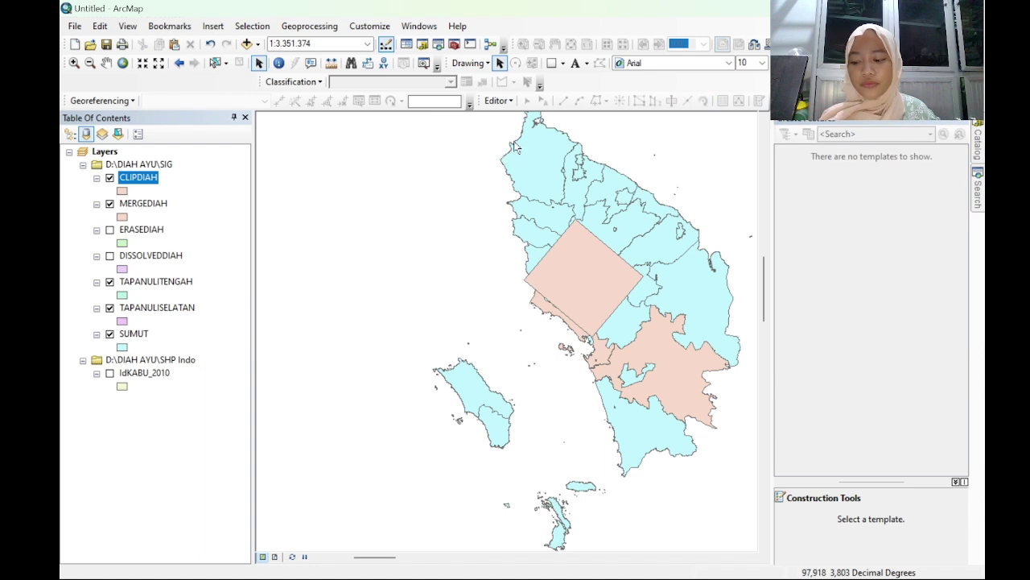
Step: Set up the Clip geoprocessing tool with SUMUT as the input features and CLIPDIAH as the clip features
left_click(300, 26)
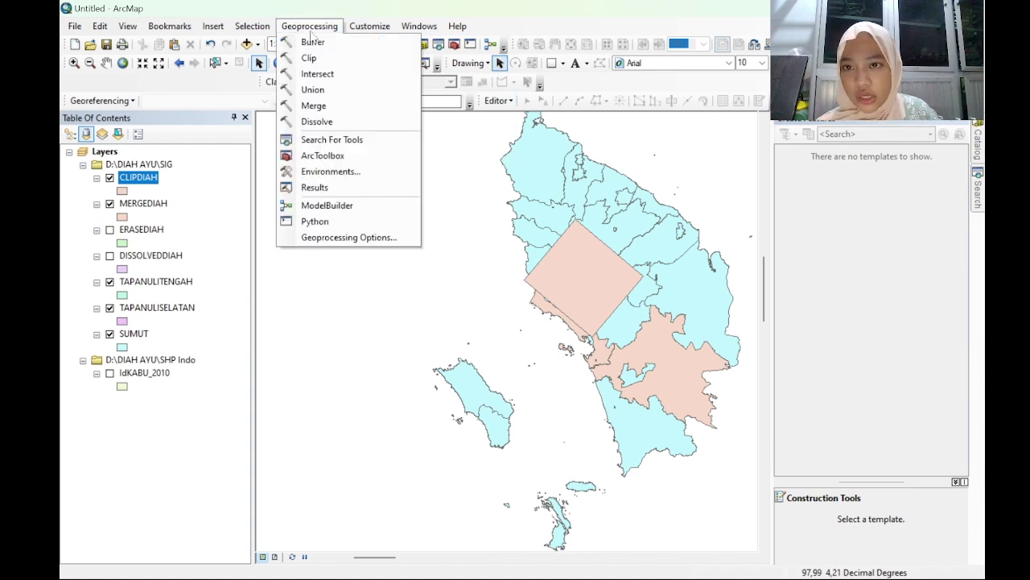
left_click(310, 60)
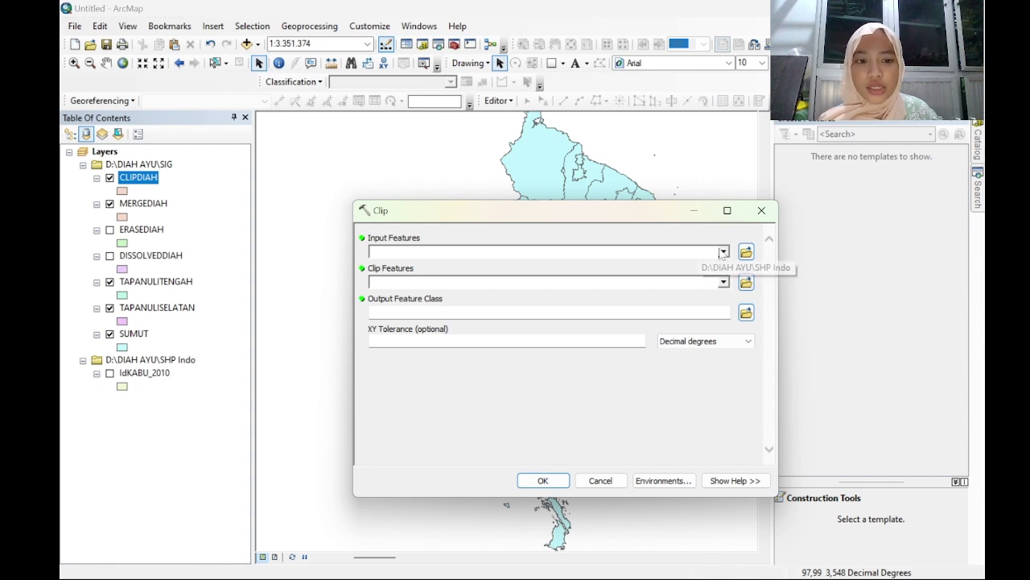
left_click(723, 251)
left_click(420, 266)
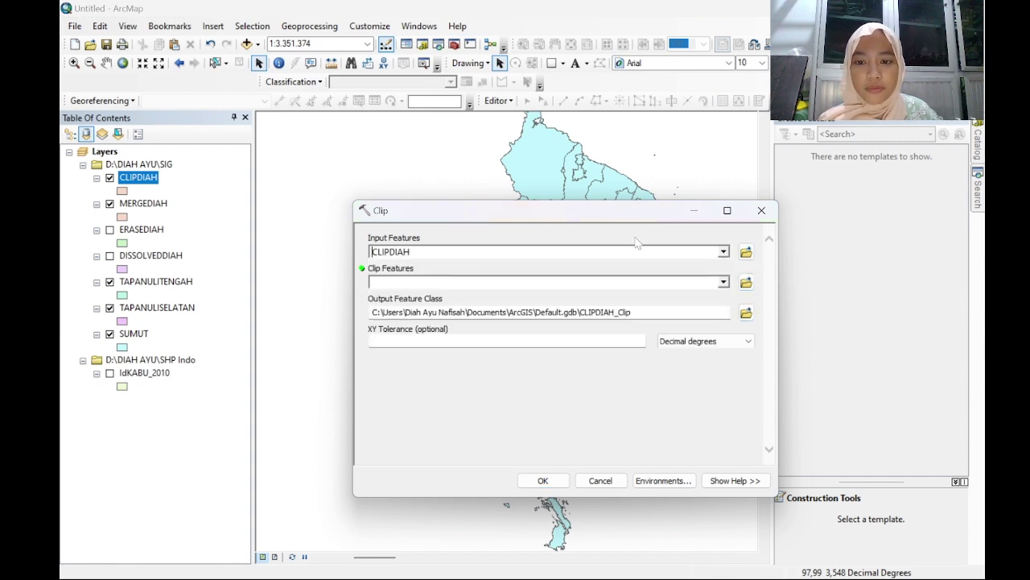
left_click(724, 282)
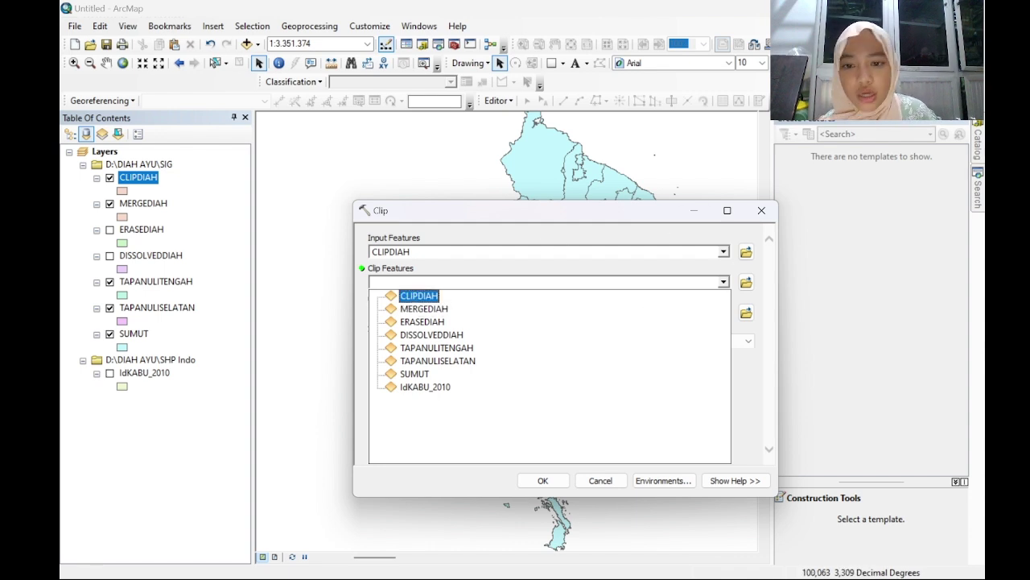
left_click(722, 257)
left_click(724, 252)
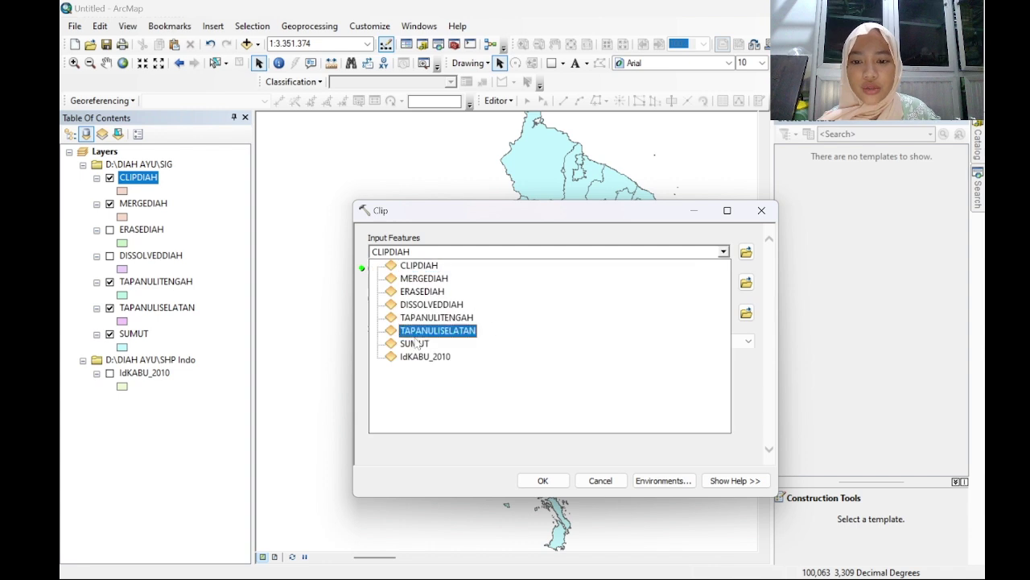
left_click(407, 346)
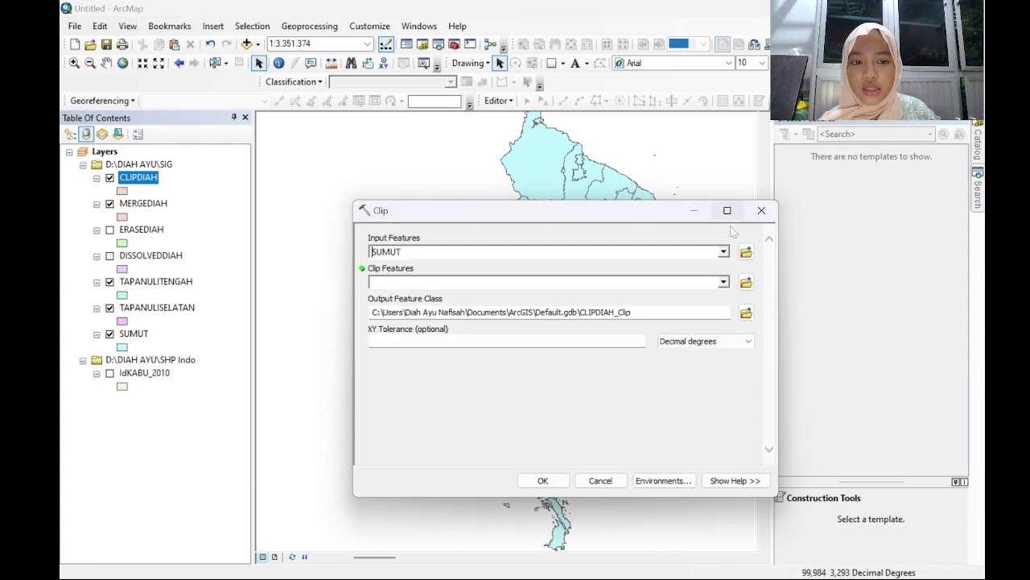
left_click(724, 282)
left_click(414, 293)
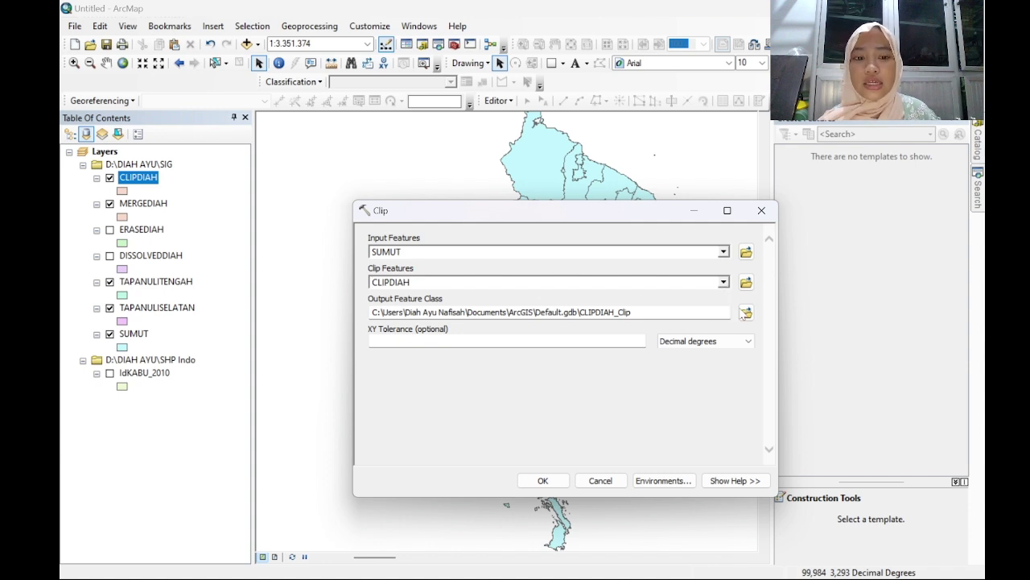
Step: Set the clip output to clipdiahh in the SIG folder and run the tool
left_click(746, 313)
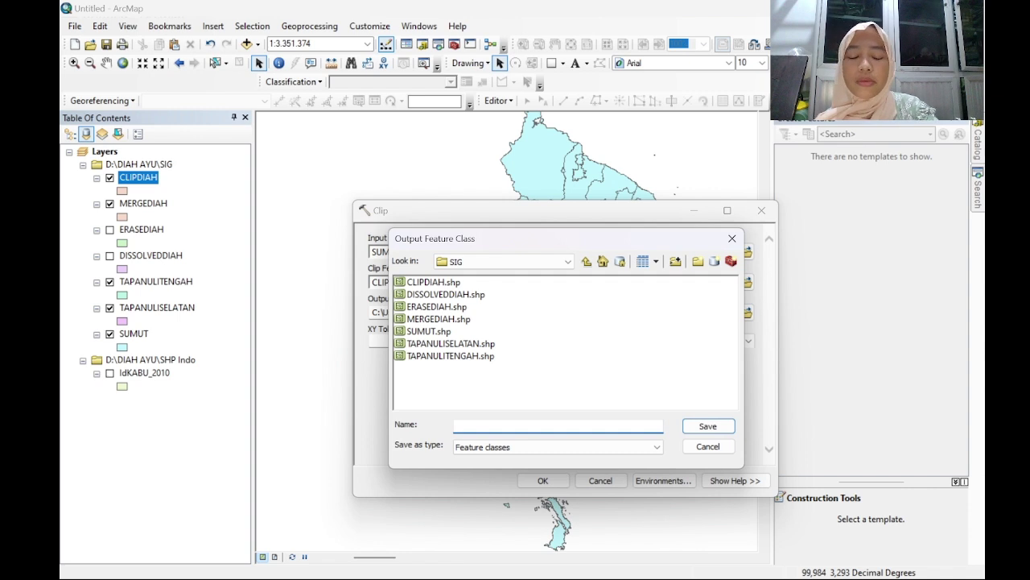
type("C")
key("BackSpace")
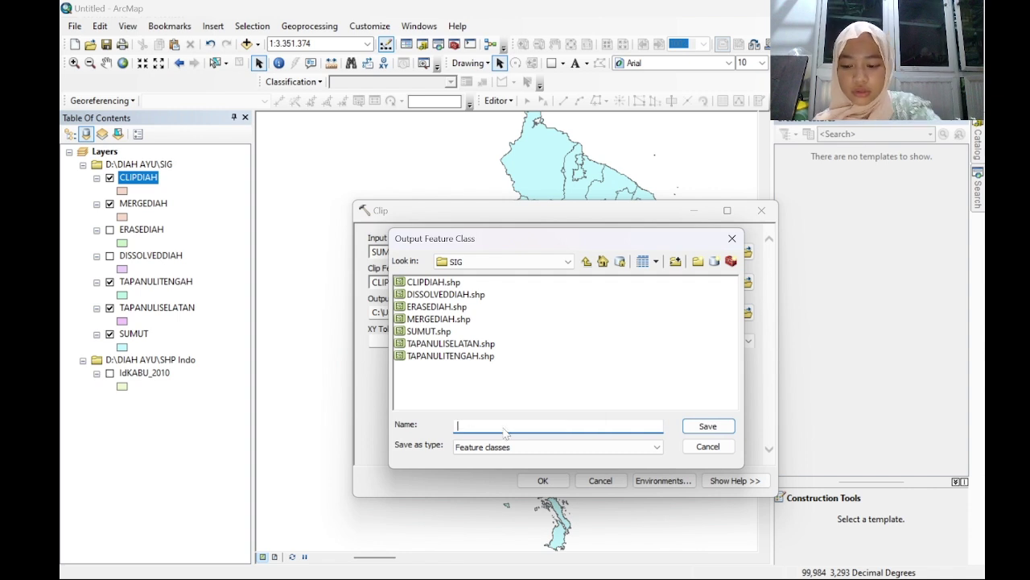
key("Caps_Lock")
type("clipdiahh")
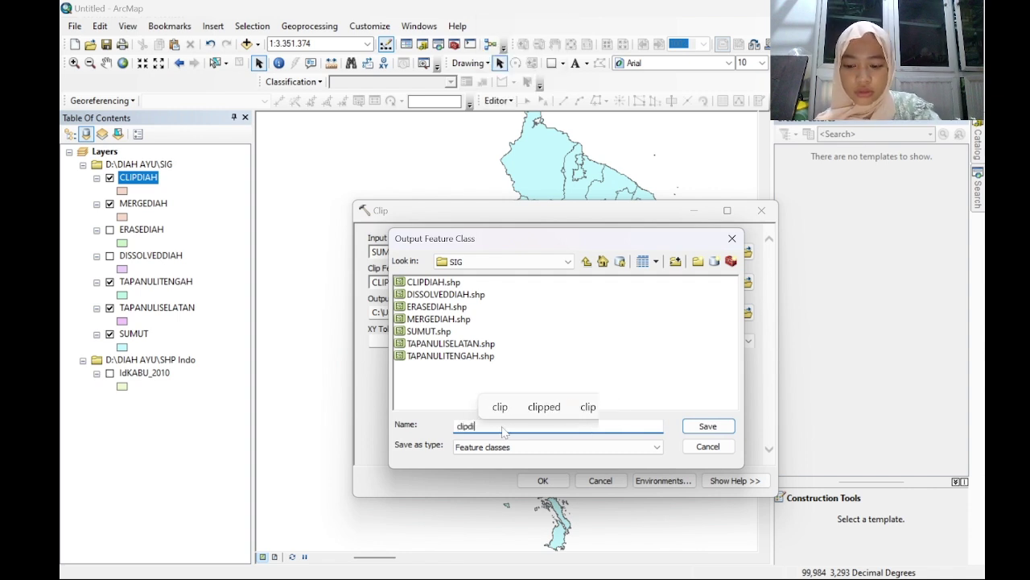
left_click(706, 427)
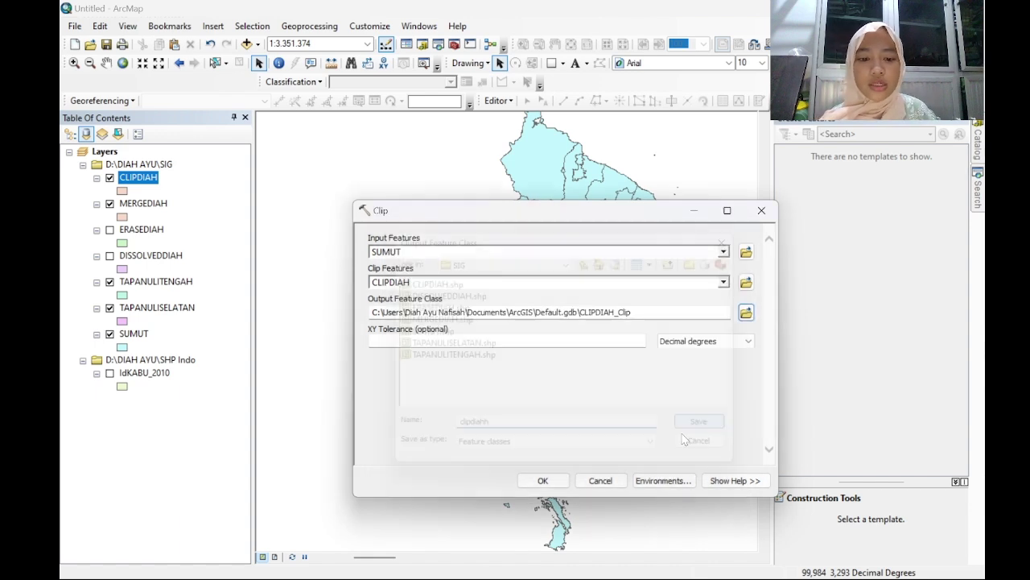
left_click(545, 480)
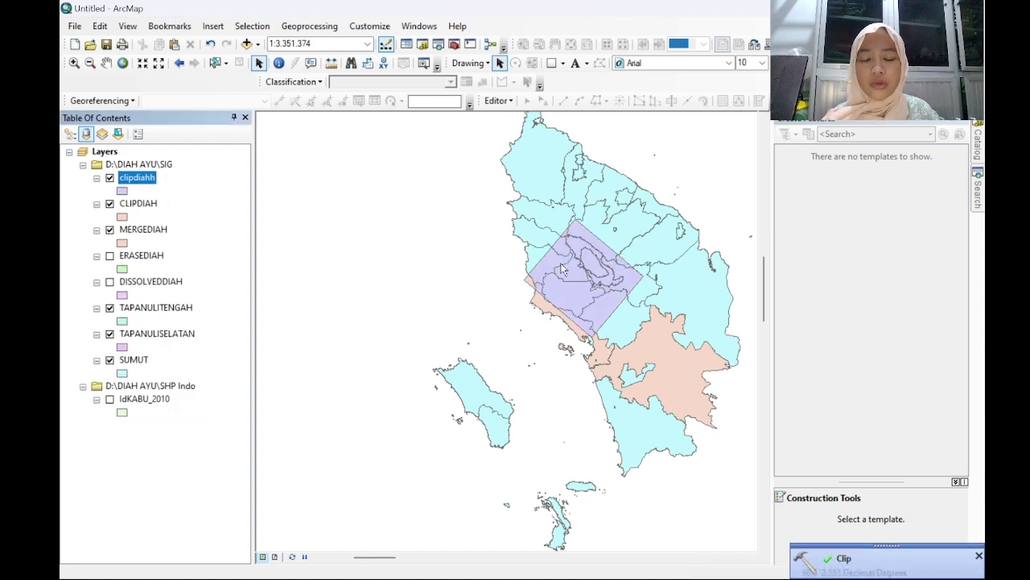
Step: Hide CLIPDIAH, MERGEDIAH, TAPANULITENGAH, SUMUT and TAPANULISELATAN, and inspect the clipdiahh layer alone
left_click(110, 204)
left_click(110, 229)
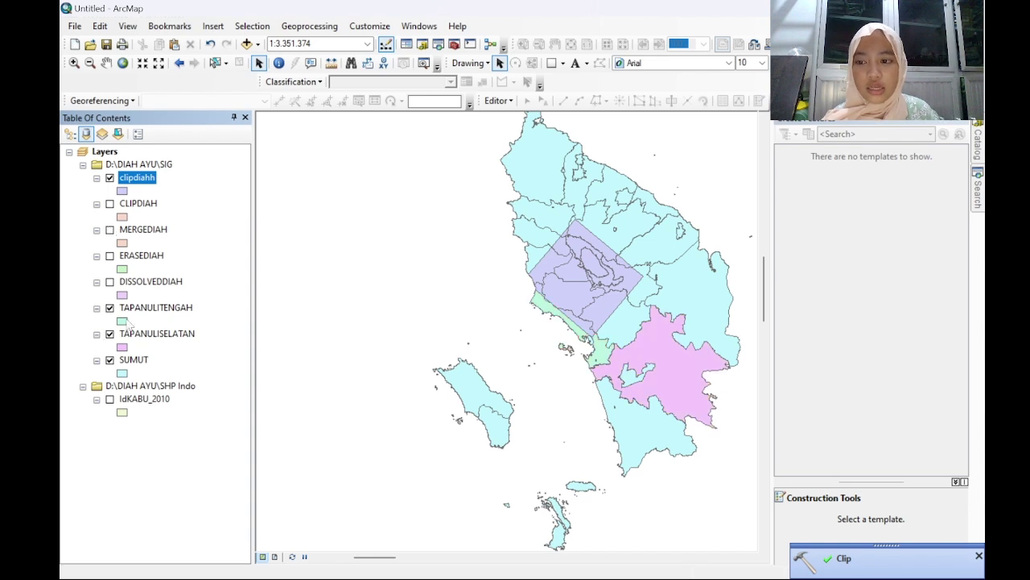
left_click(110, 308)
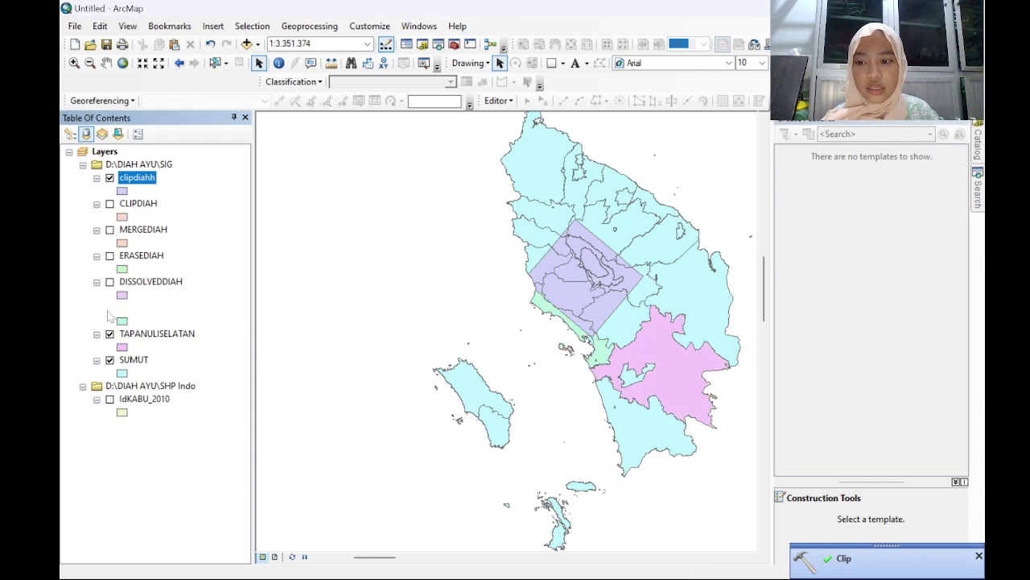
left_click(111, 360)
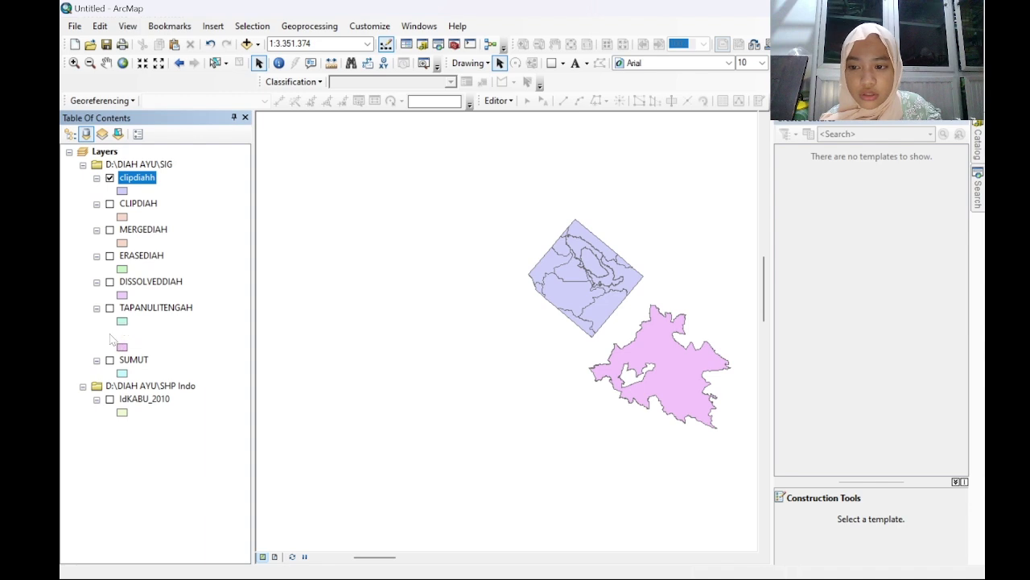
left_click(110, 333)
left_click(110, 205)
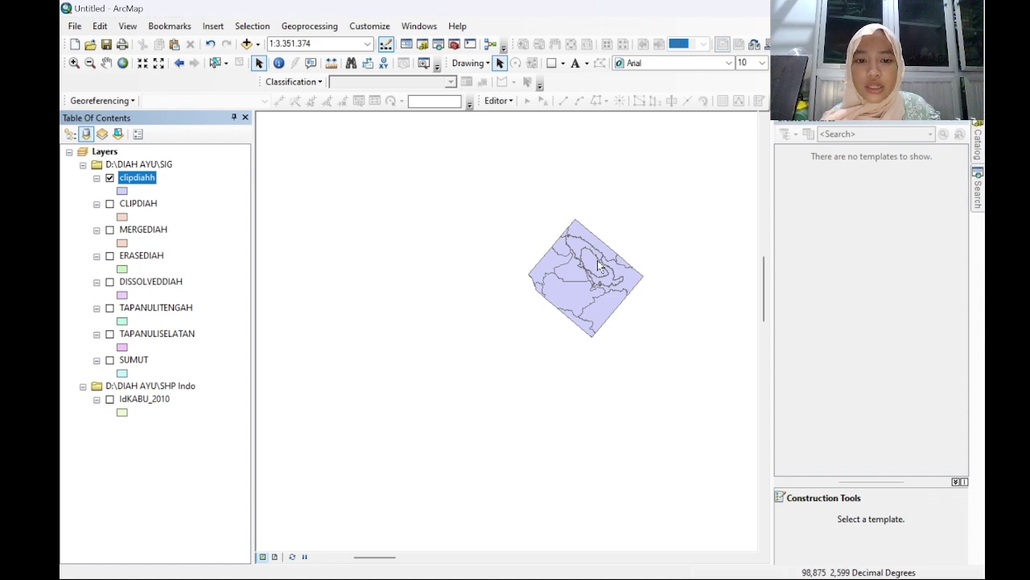
scroll(591, 246, "up", 1)
scroll(606, 272, "down", 2)
scroll(605, 271, "down", 1)
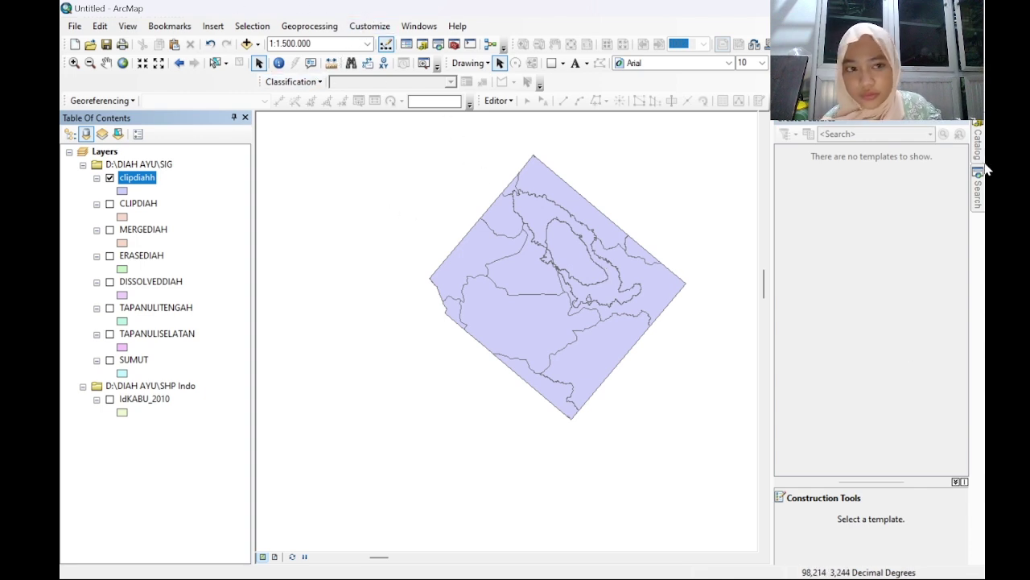
Step: Start a new shapefile in the SIG folder, named INTERSECTDIAH with the Polygon feature type
mouse_move(978, 145)
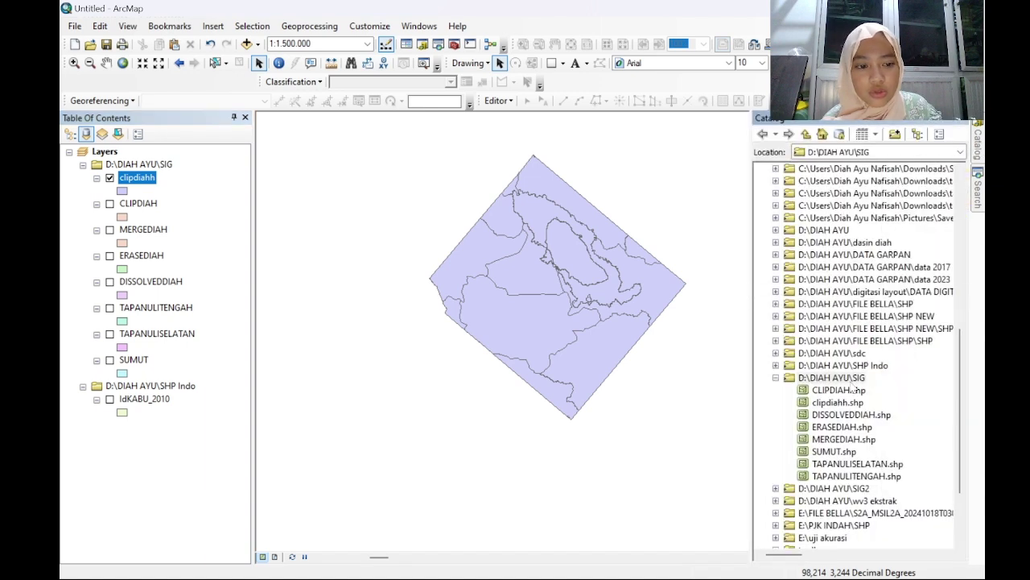
right_click(849, 377)
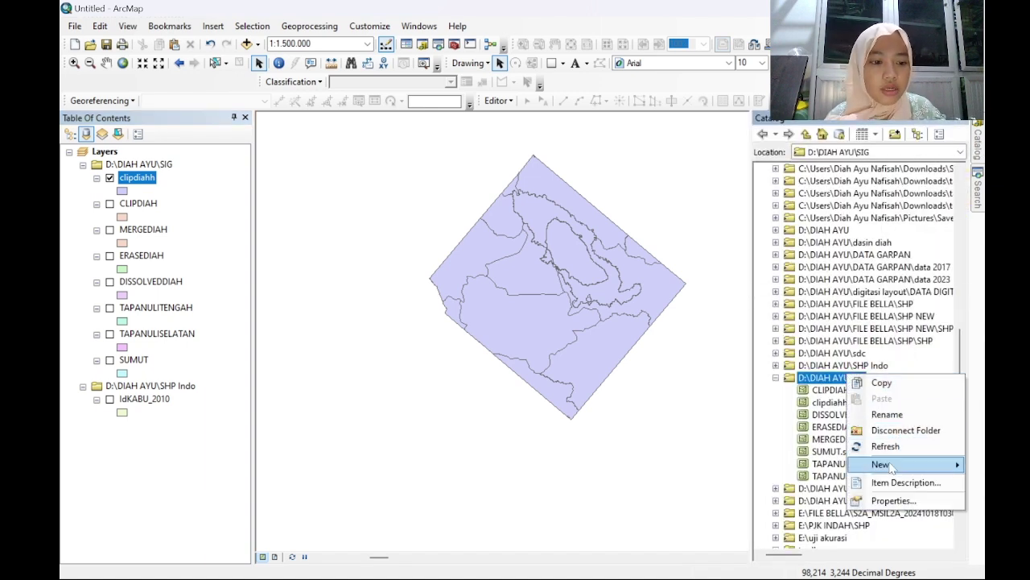
mouse_move(880, 466)
left_click(734, 451)
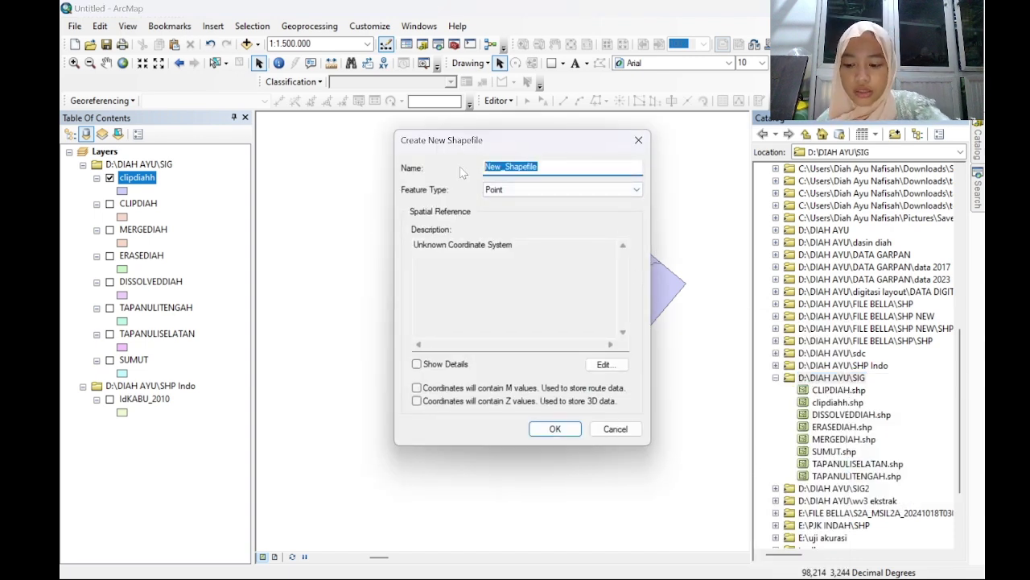
key("Caps_Lock")
type("INTERSECT")
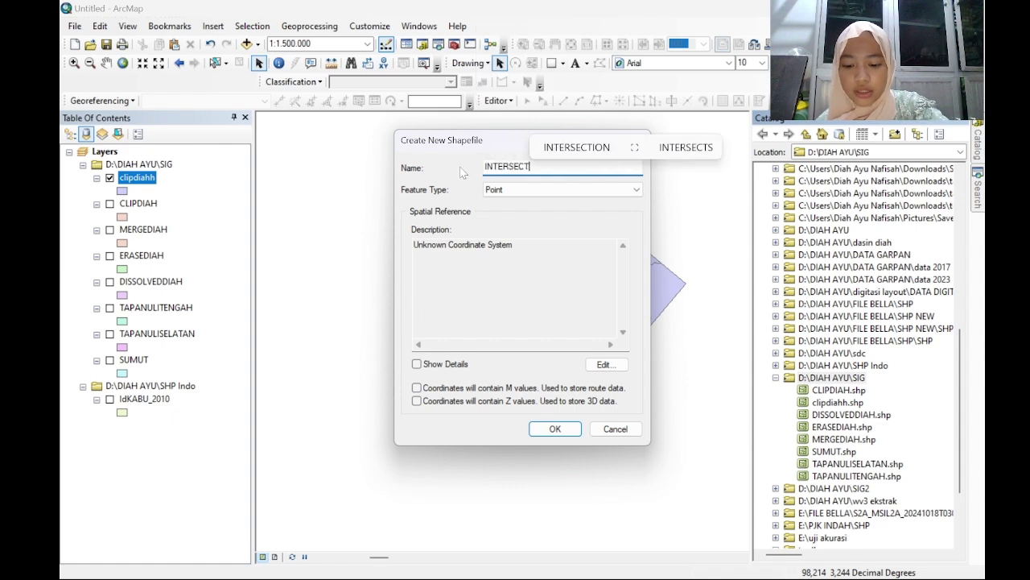
type("DIAH")
left_click(586, 193)
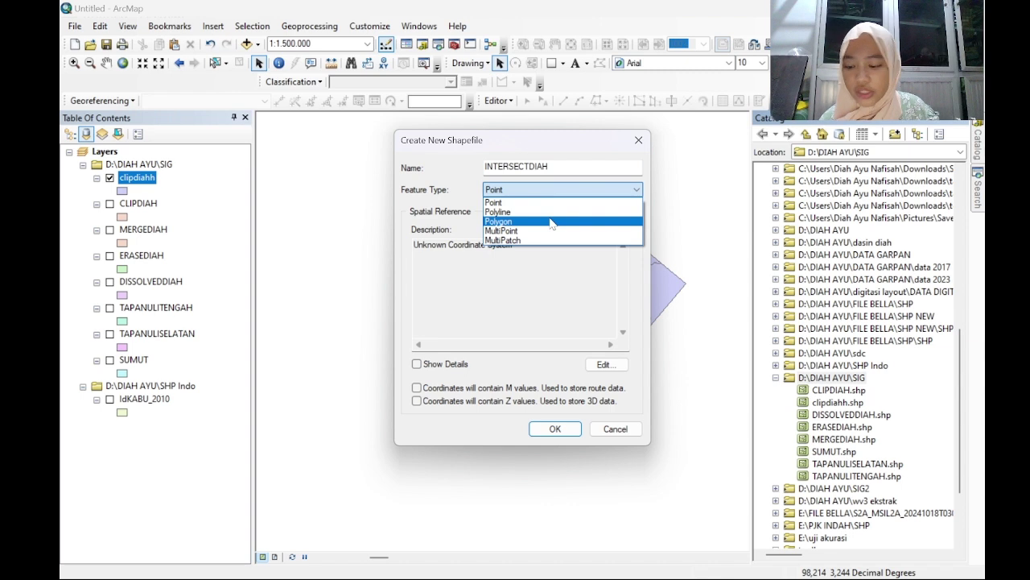
left_click(552, 221)
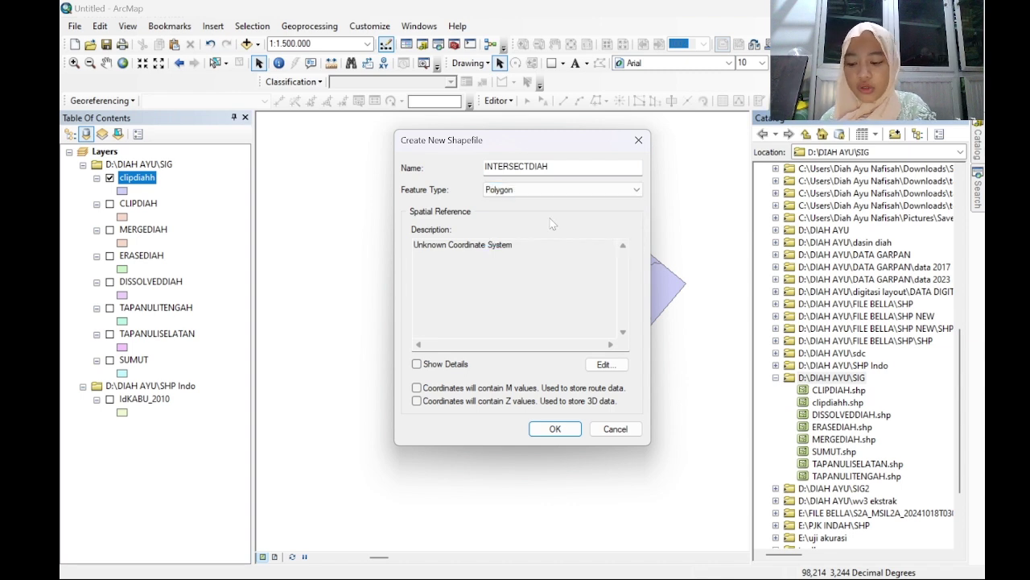
Step: Assign the WGS 1984 coordinate system to the INTERSECTDIAH shapefile and create it
left_click(605, 363)
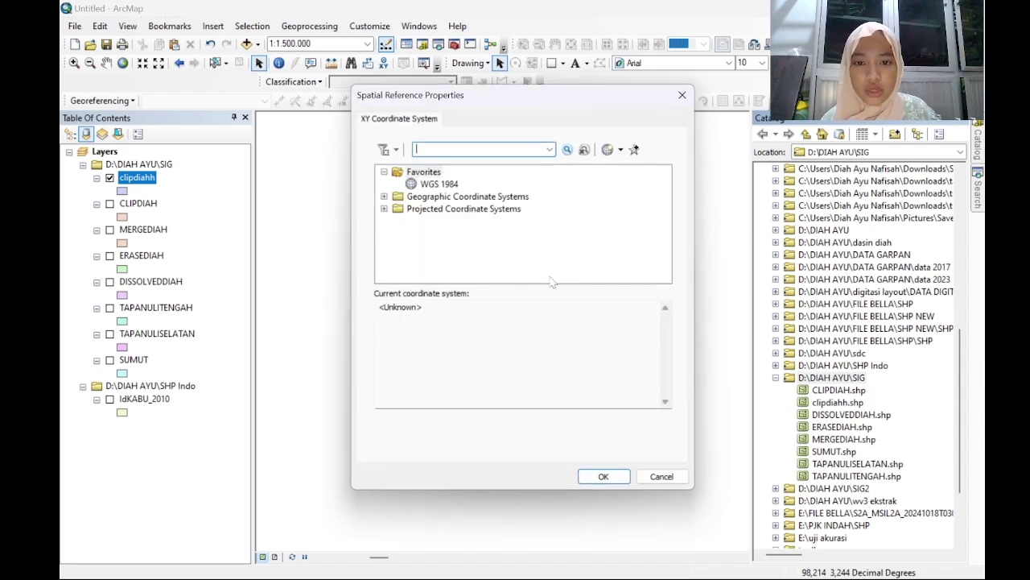
left_click(450, 183)
left_click(604, 477)
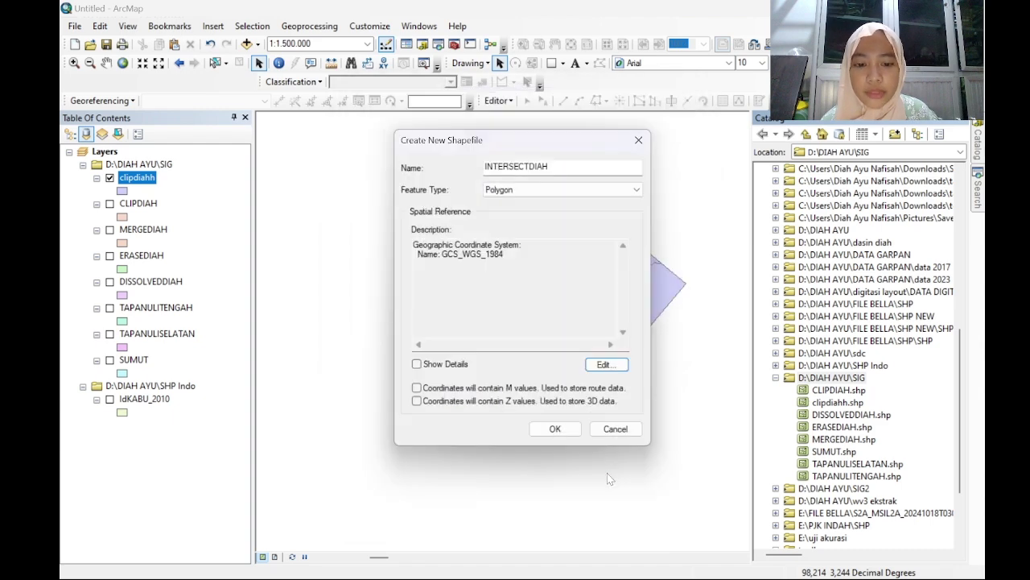
left_click(555, 428)
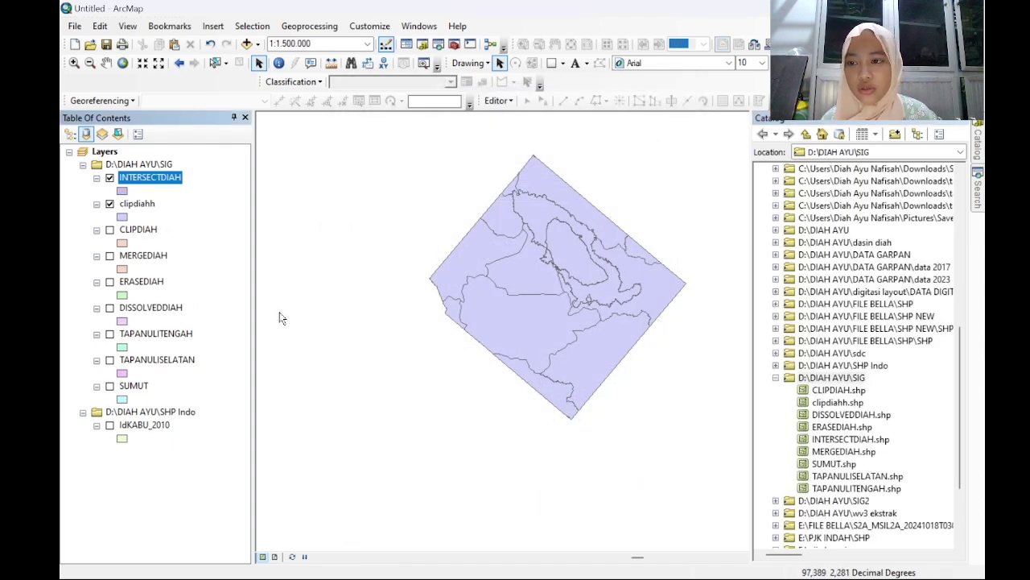
Step: Turn on the SUMUT layer and hide clipdiahh to show the province's regencies without the clipped area
left_click(110, 386)
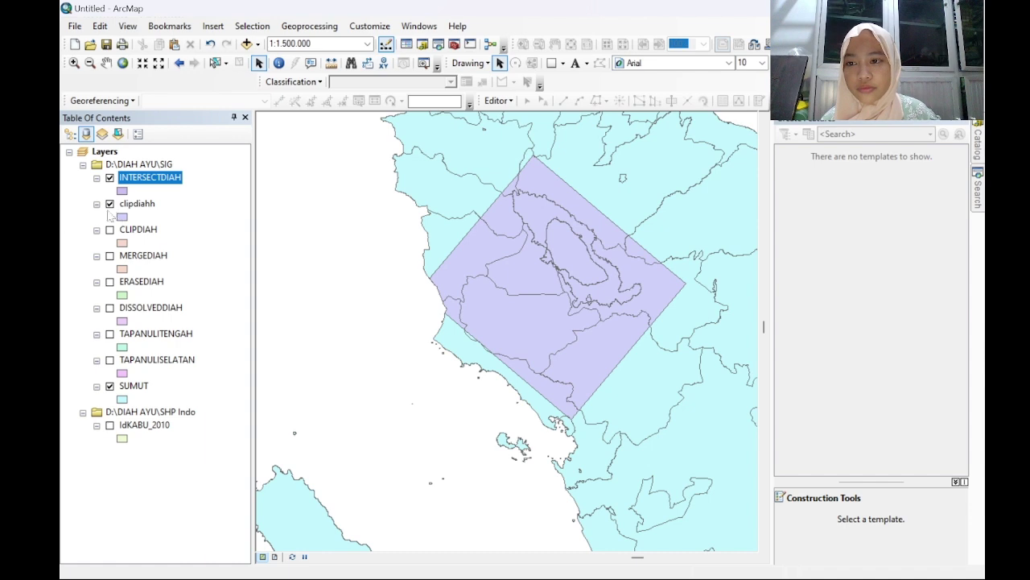
left_click(109, 204)
scroll(618, 262, "up", 2)
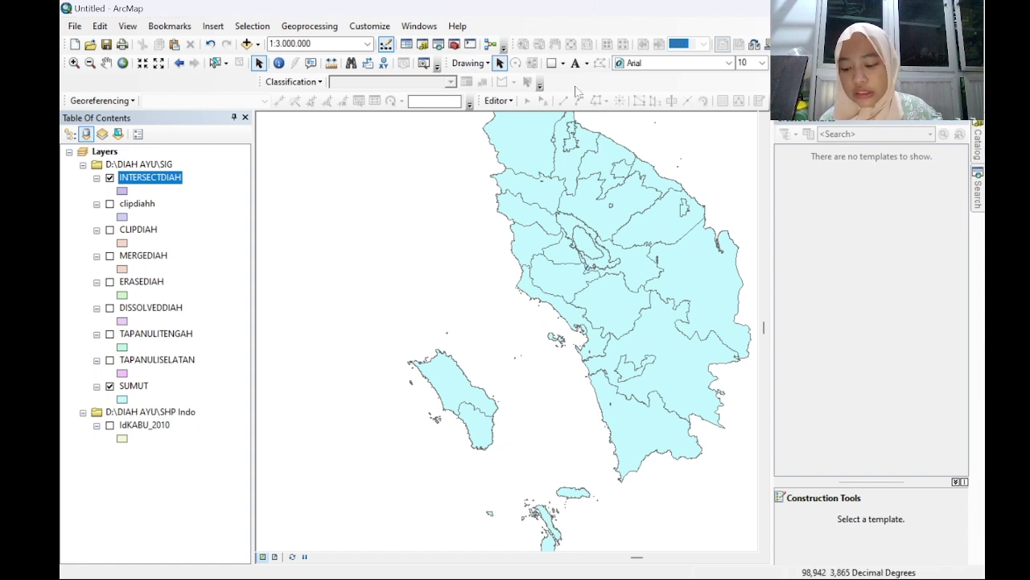
Step: Start editing and draw a circle in the INTERSECTDIAH layer, centred on the inner lake area of SUMUT and reaching the west-coast regencies
left_click(506, 104)
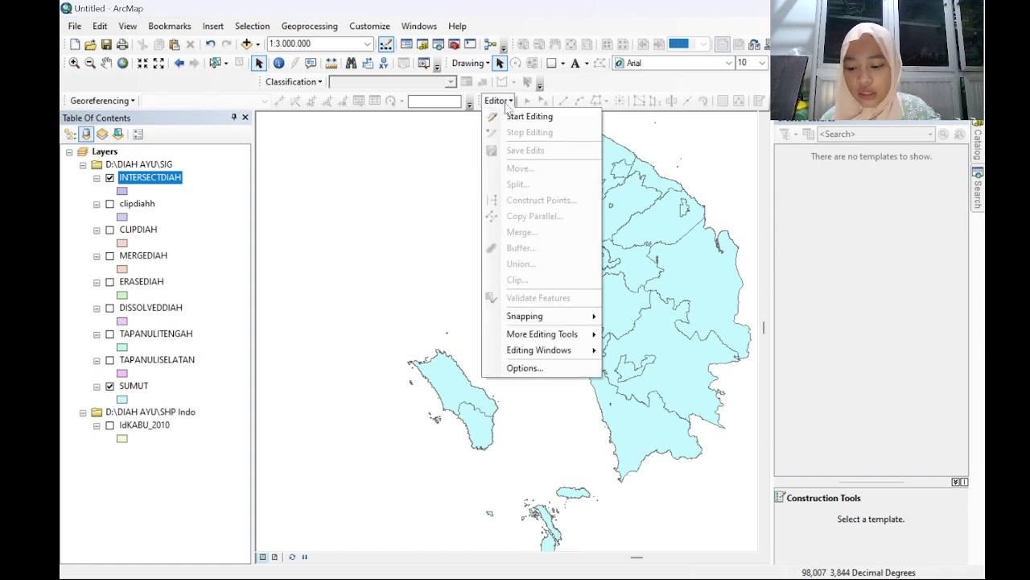
left_click(527, 116)
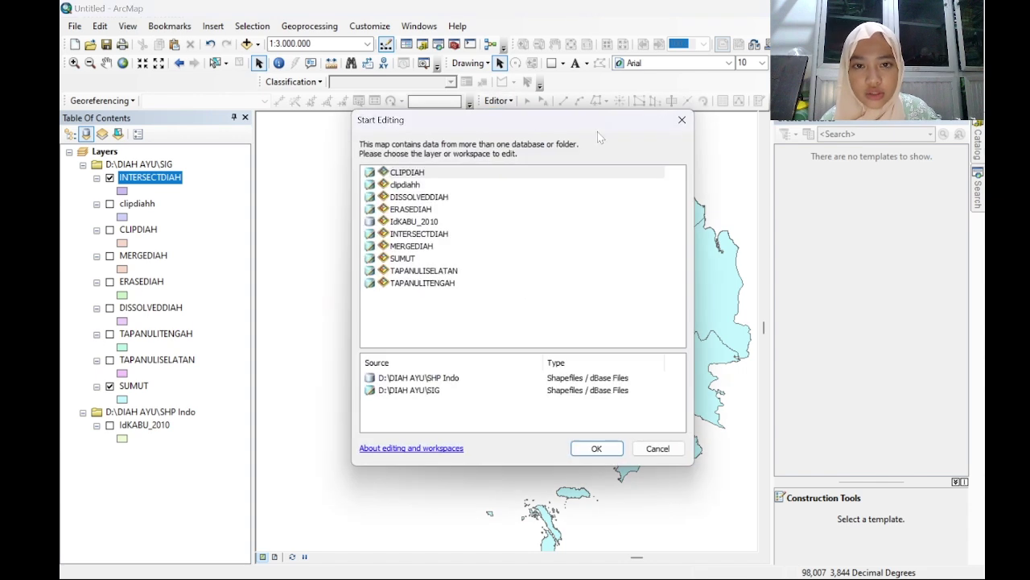
left_click(608, 452)
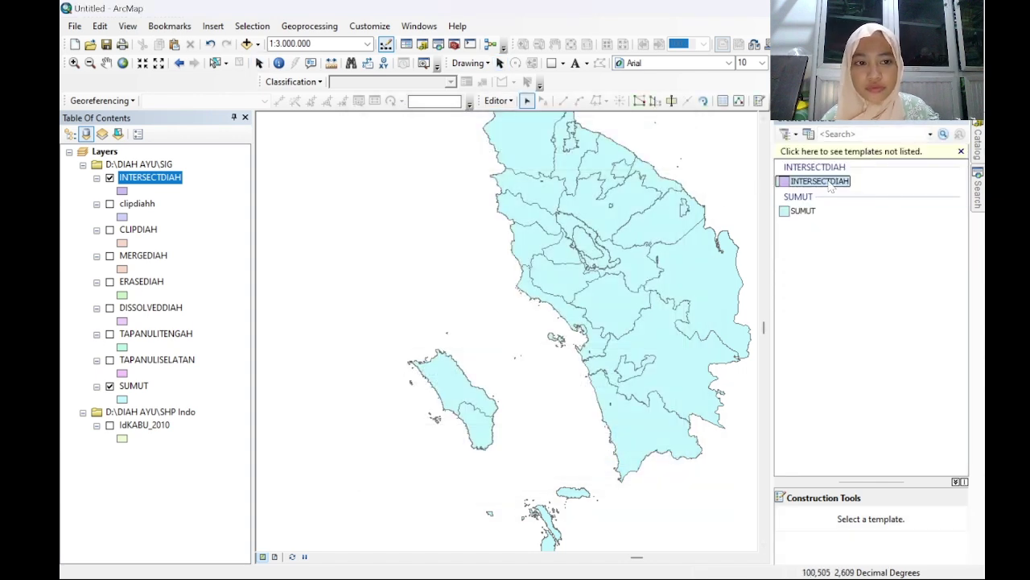
left_click(830, 186)
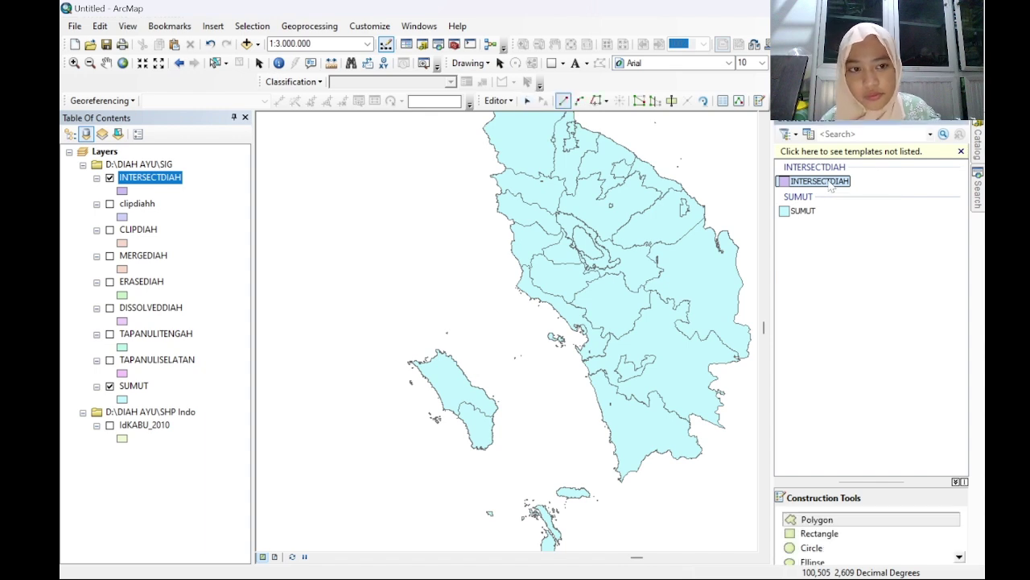
left_click(832, 549)
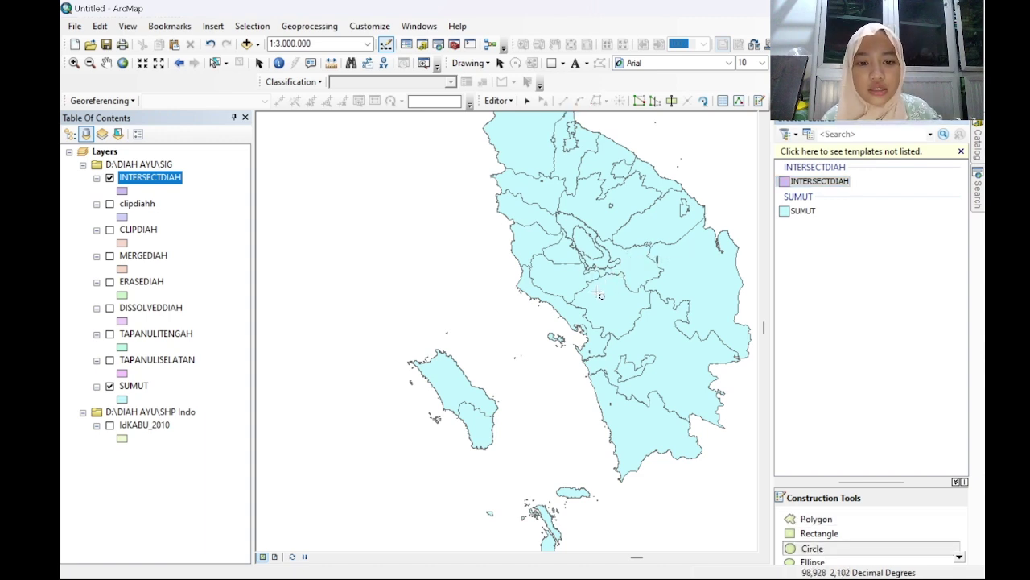
left_click(594, 242)
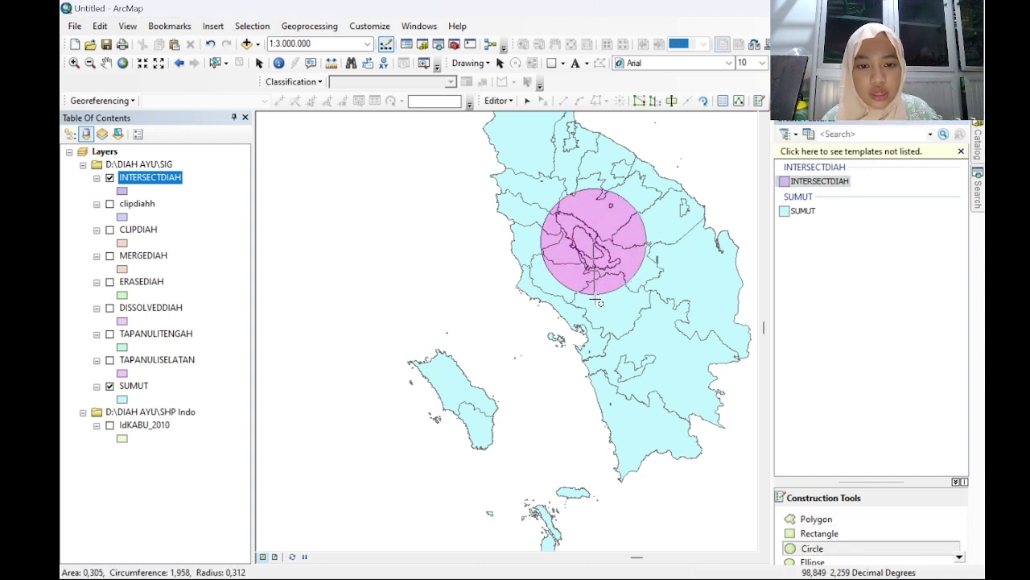
left_click(600, 355)
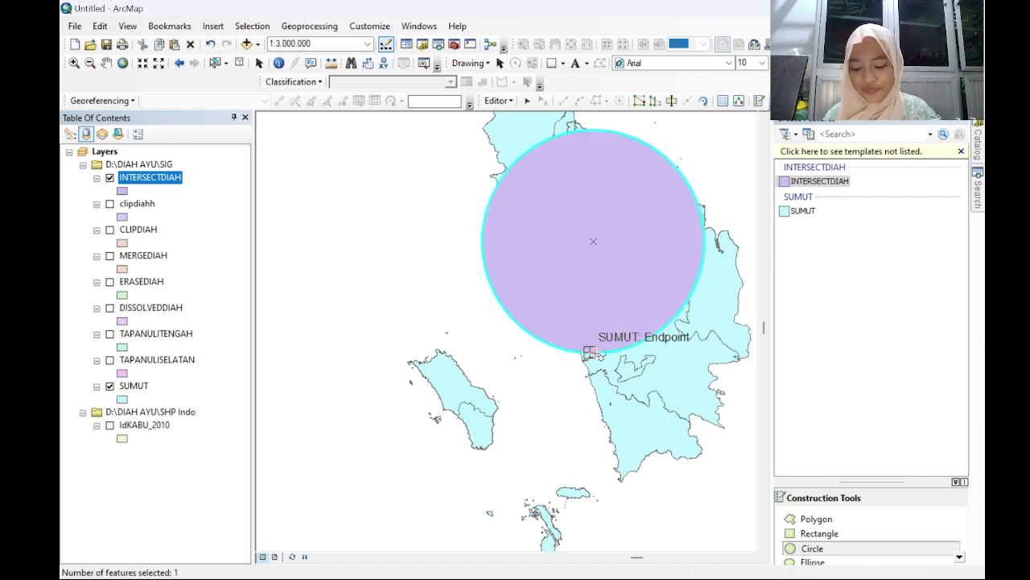
Step: End the edit session on the INTERSECTDIAH layer, keeping the drawn circle
left_click(497, 100)
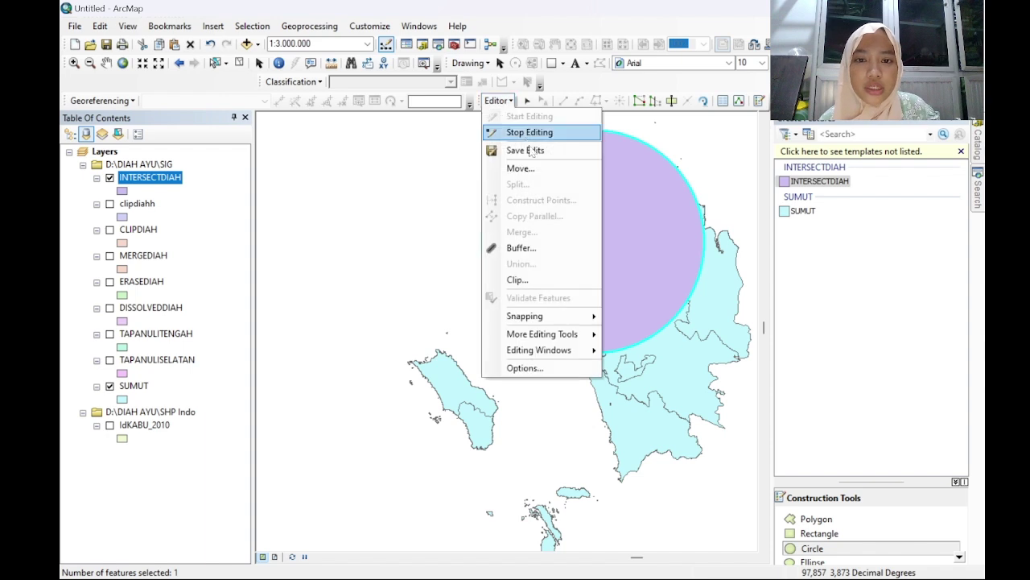
left_click(500, 101)
left_click(499, 100)
left_click(529, 133)
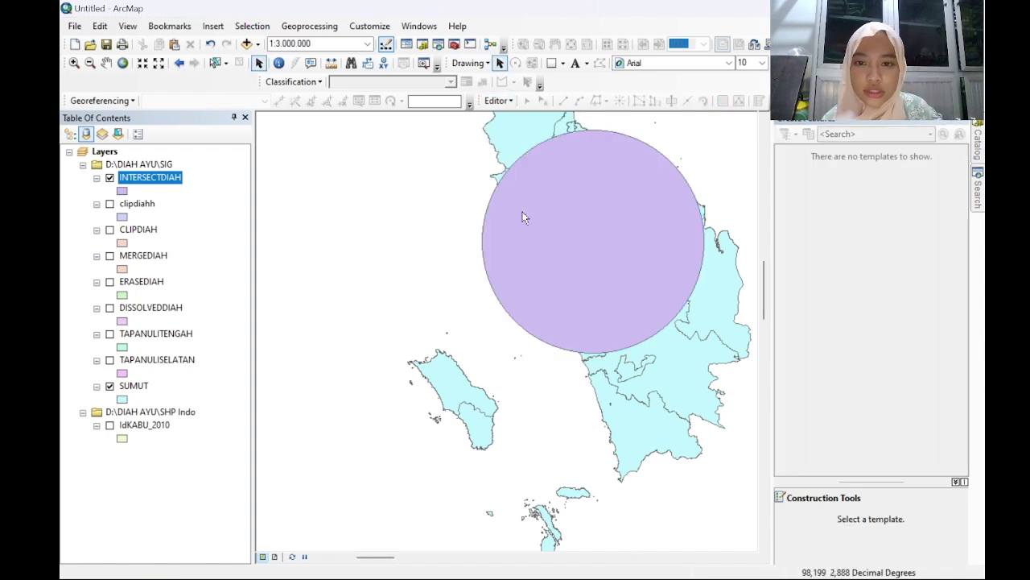
Step: Open the Intersect geoprocessing tool and add SUMUT and INTERSECTDIAH as its input features
left_click(310, 26)
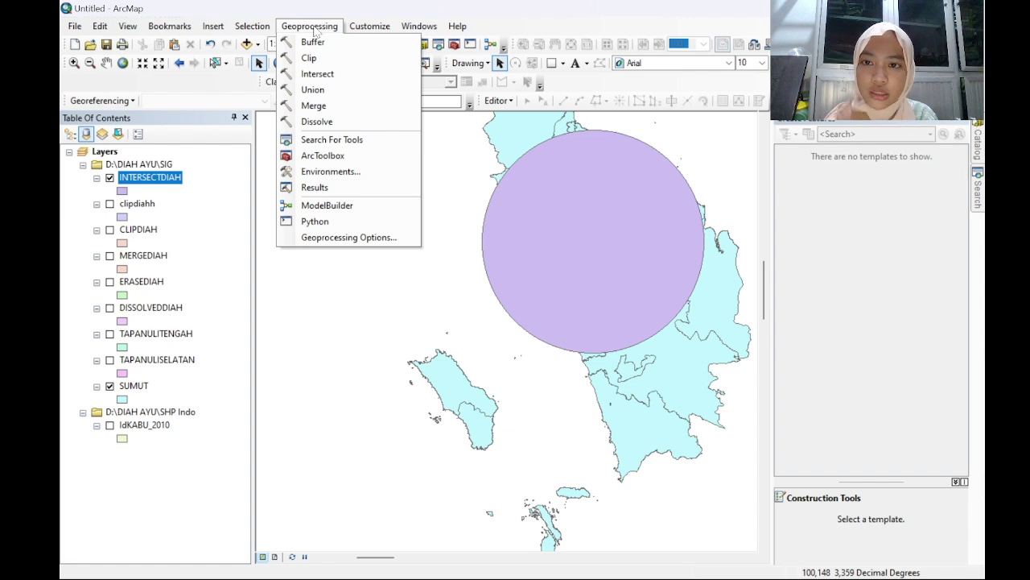
left_click(317, 73)
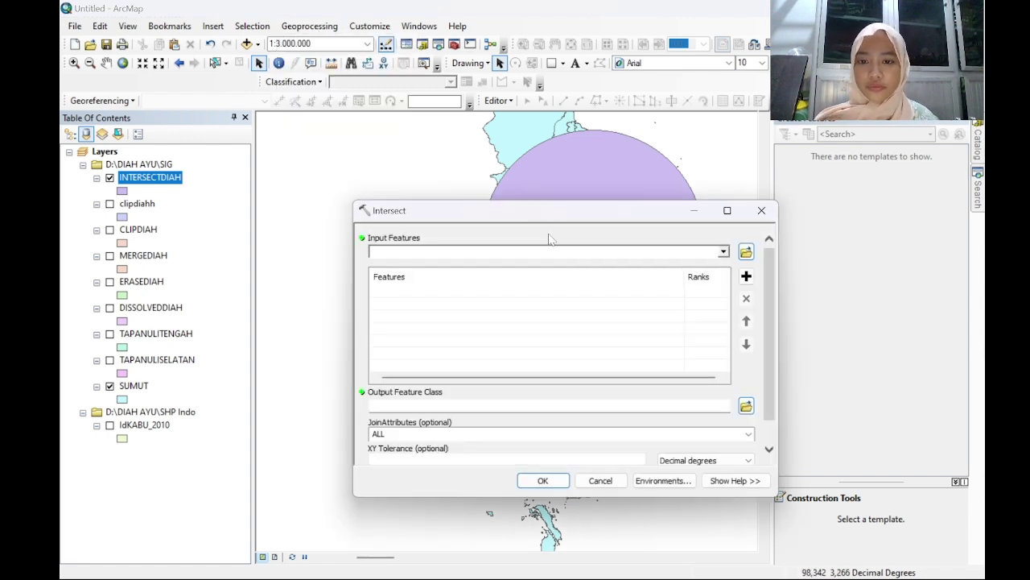
left_click(724, 252)
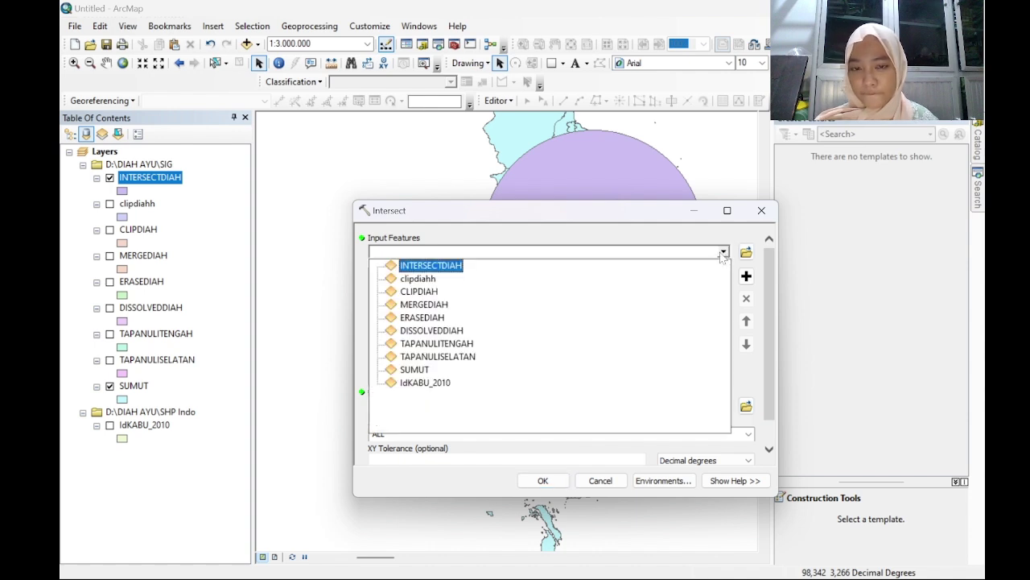
left_click(422, 372)
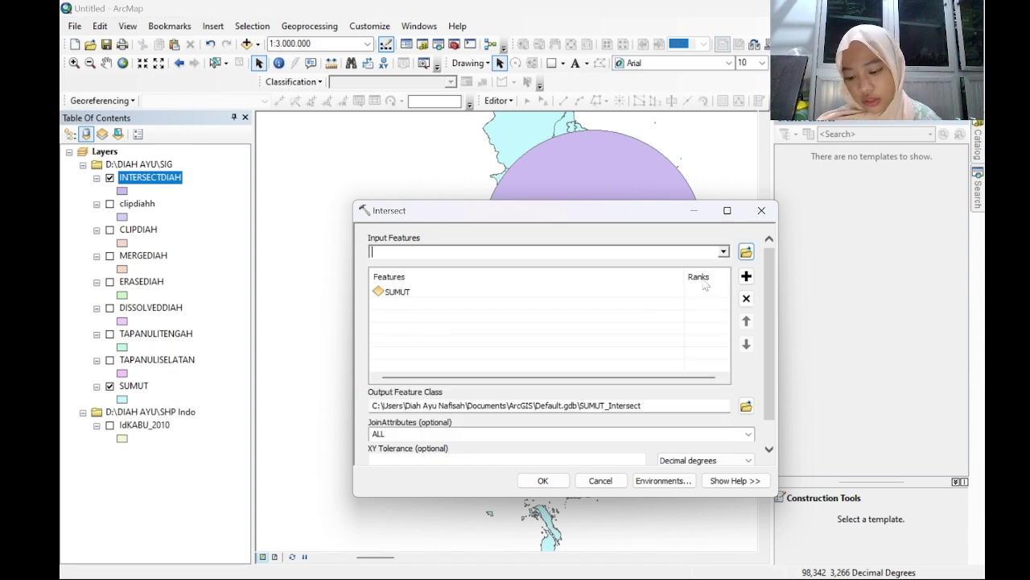
left_click(724, 252)
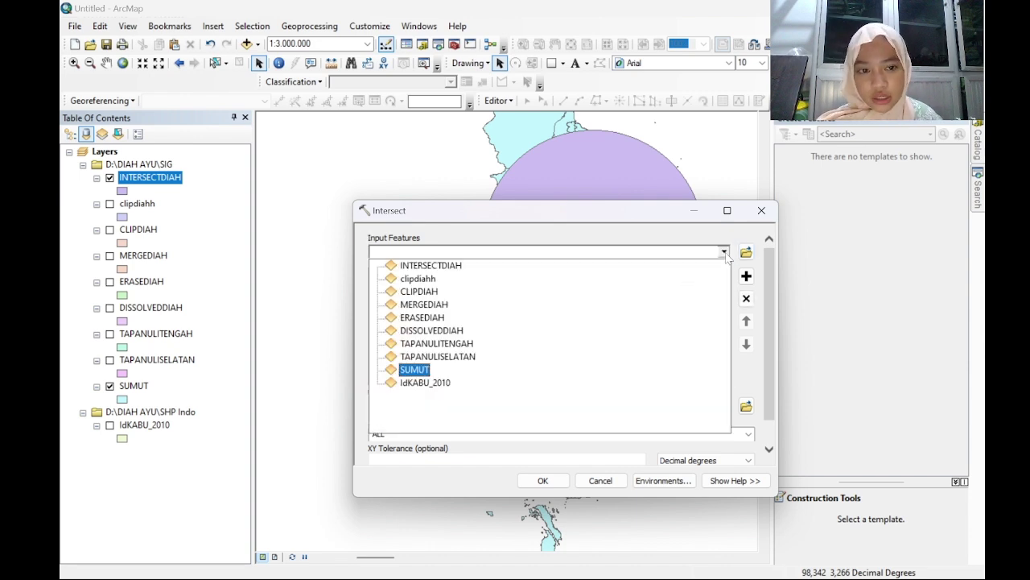
left_click(423, 266)
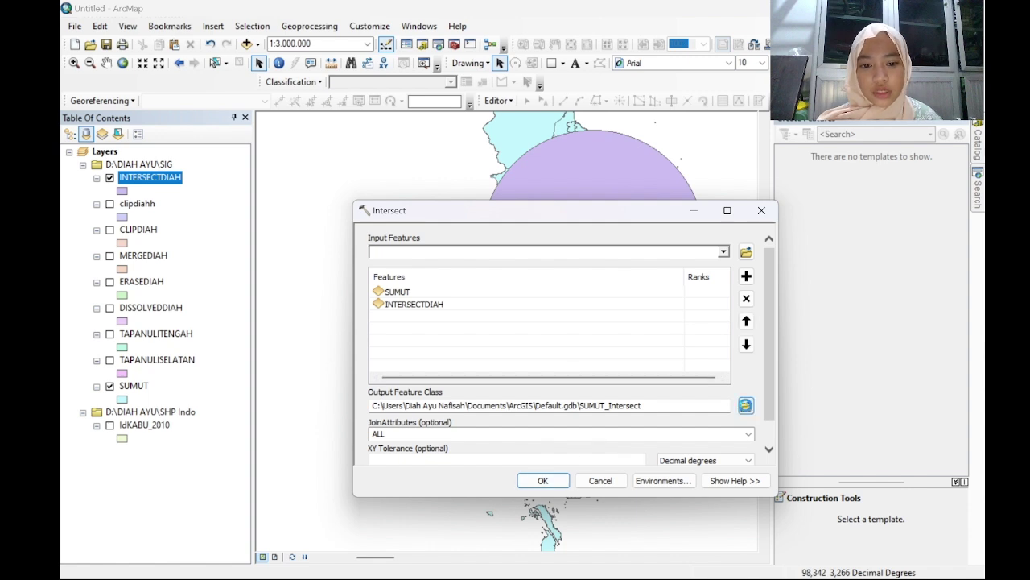
Step: Set the Intersect output to intersectdiahh in the SIG folder and run the tool
left_click(746, 406)
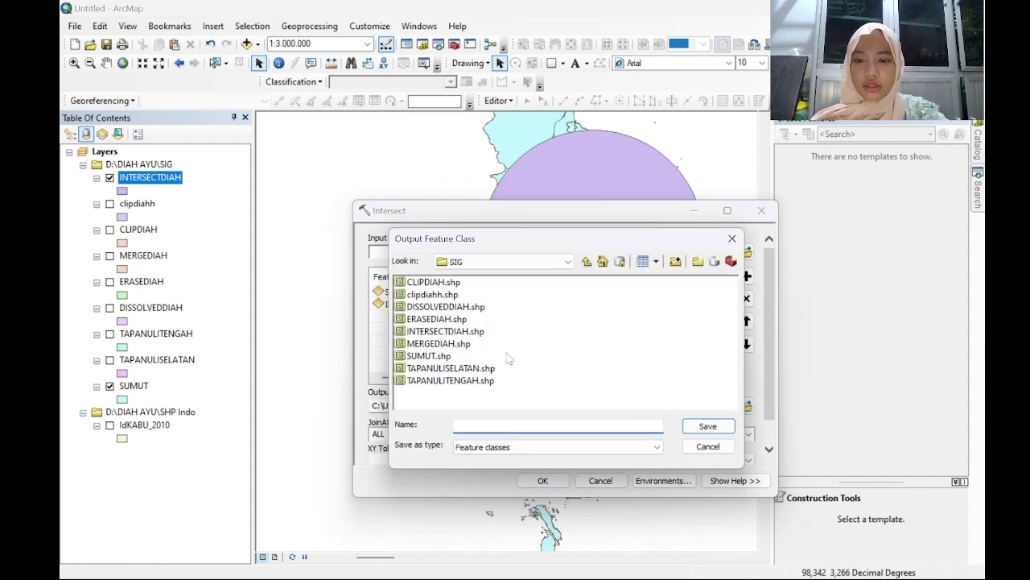
key("Caps_Lock")
type("inters")
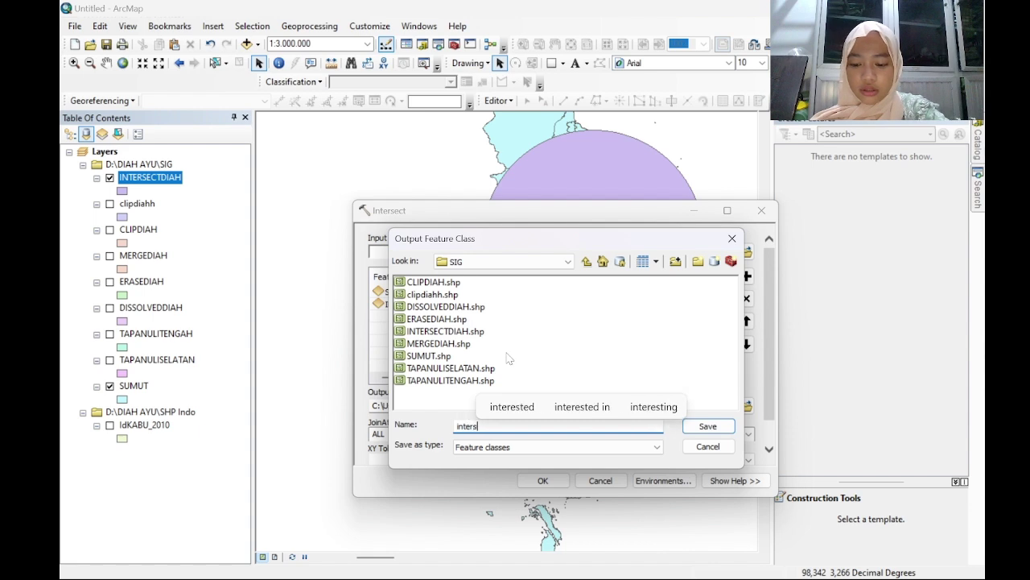
type("ectdiahh")
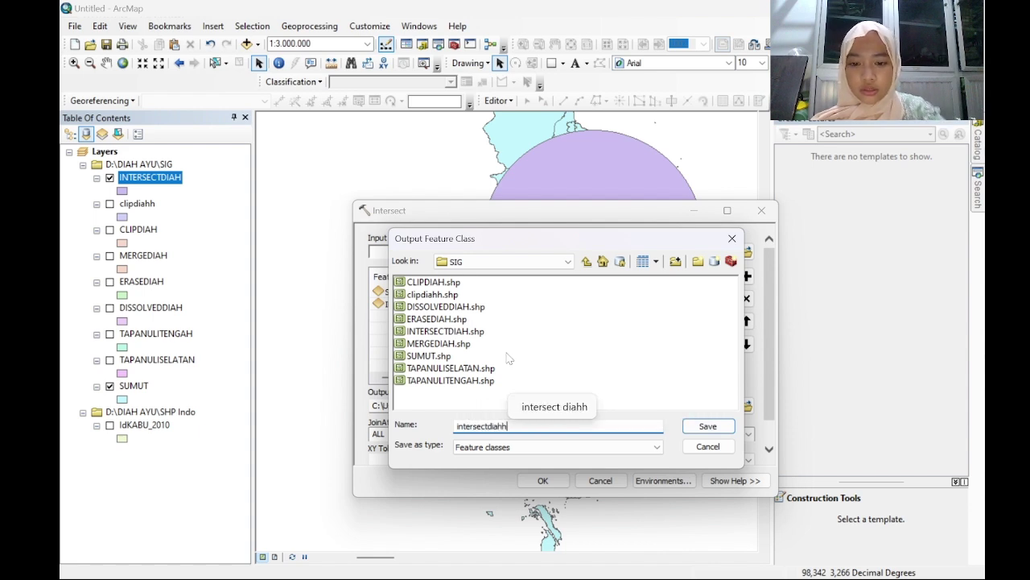
left_click(706, 429)
left_click(561, 482)
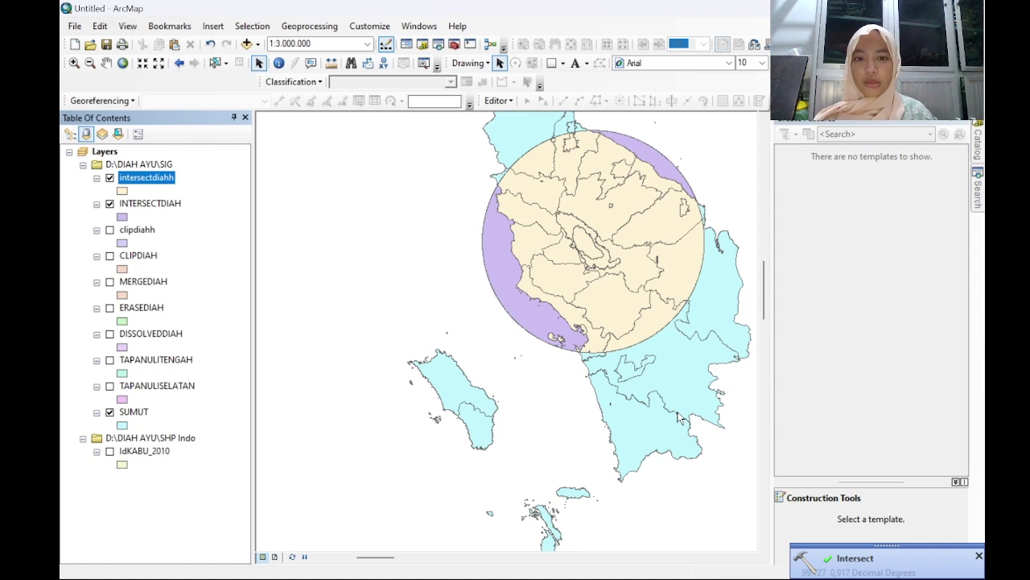
Step: Hide the INTERSECTDIAH circle to inspect the intersect output over SUMUT, and hide intersectdiahh as well
left_click(109, 203)
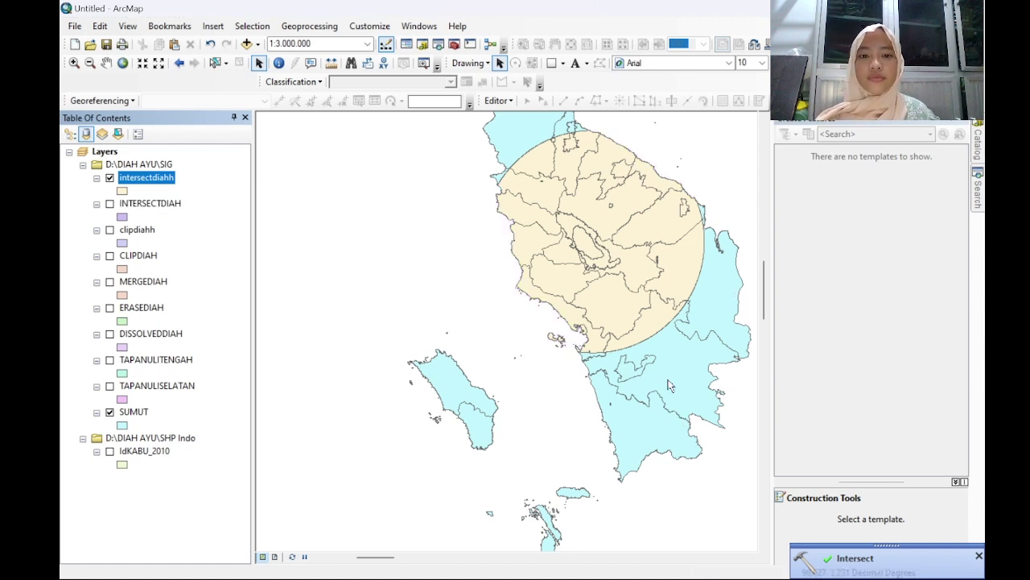
scroll(644, 346, "down", 2)
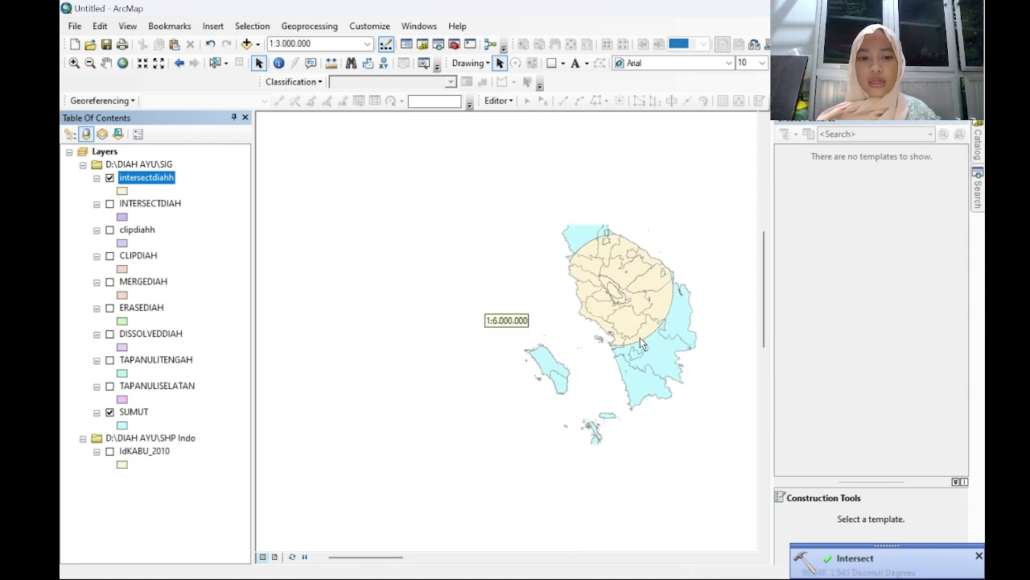
scroll(643, 346, "up", 1)
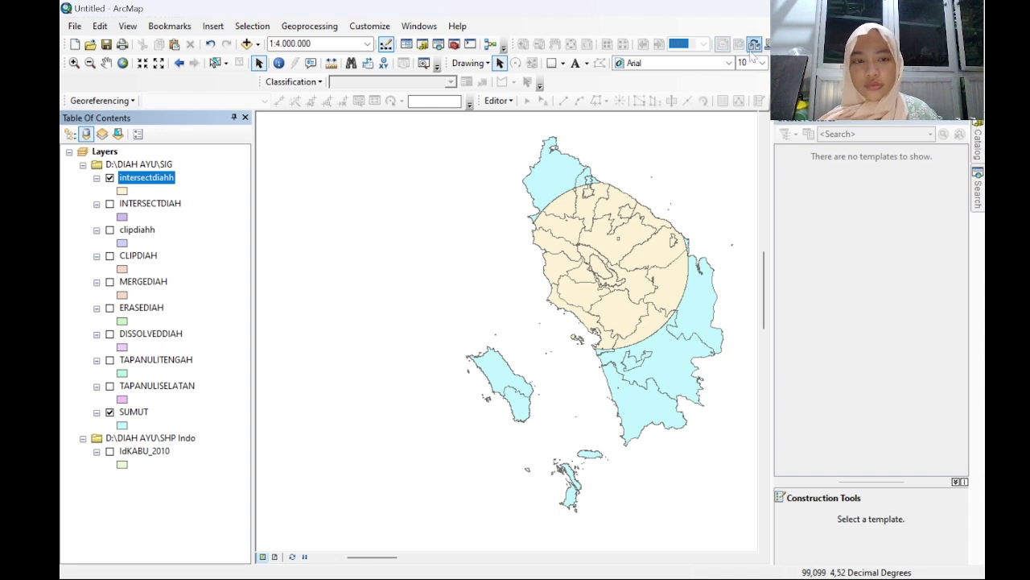
left_click(110, 178)
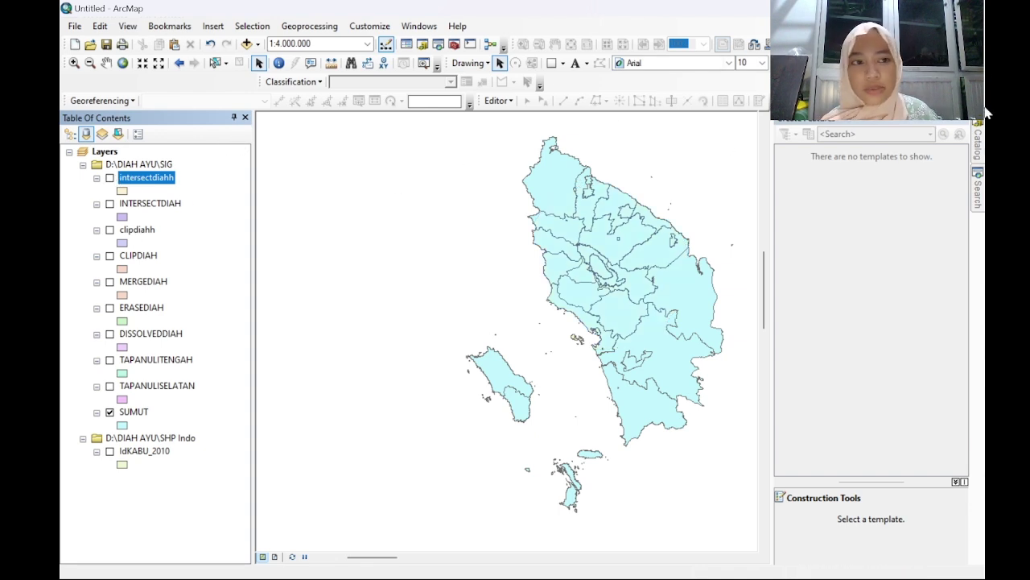
Step: Start a new shapefile in the SIG folder, named UNIONDIAH with the Polygon feature type
mouse_move(979, 139)
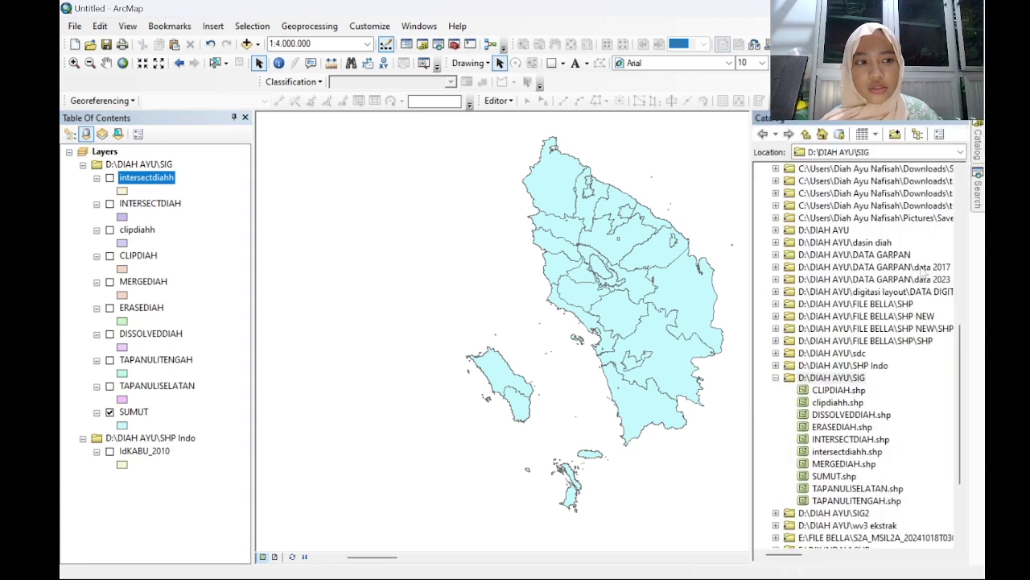
right_click(842, 385)
mouse_move(916, 469)
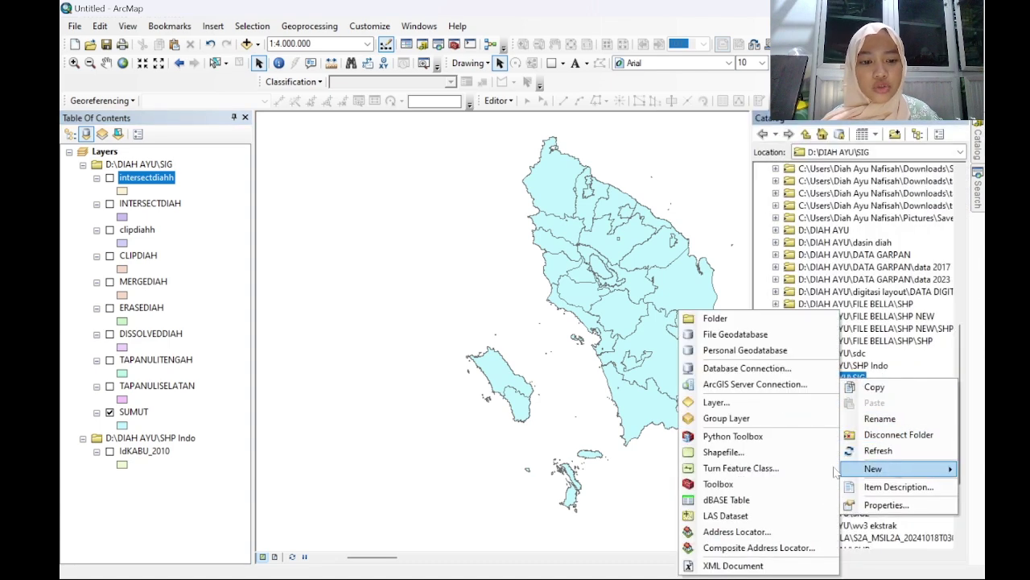
left_click(734, 452)
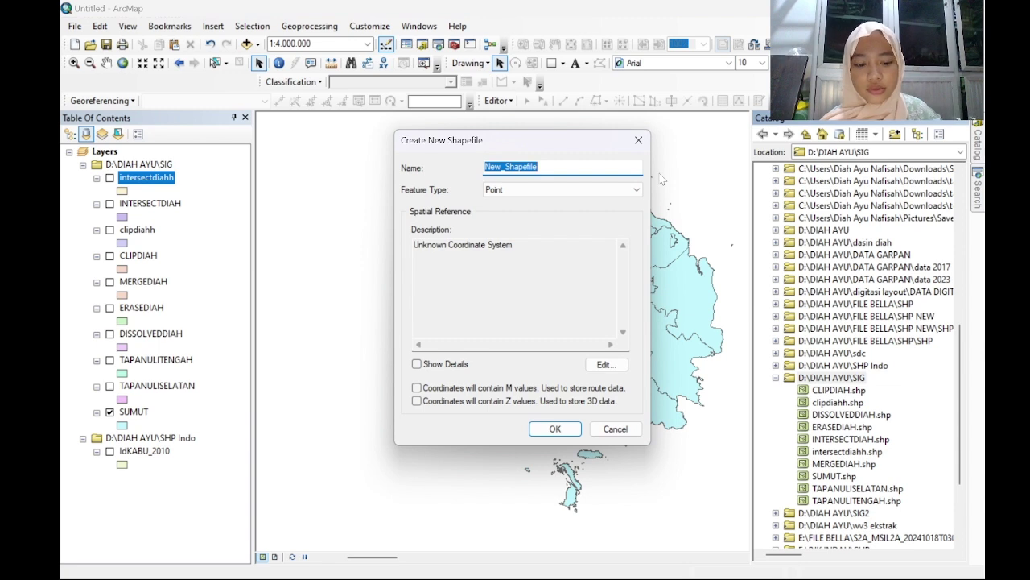
key("BackSpace")
key("Caps_Lock")
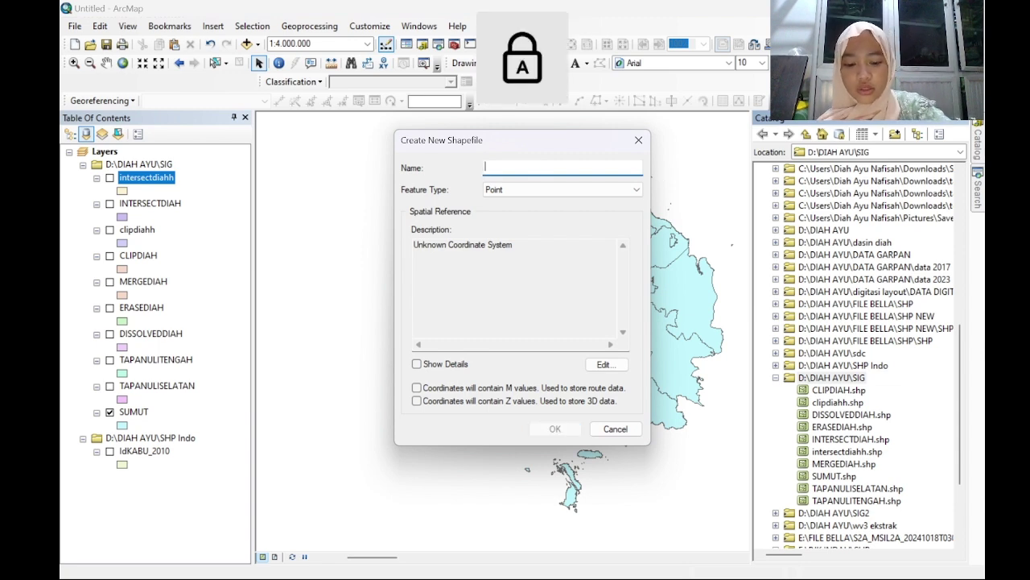
type("UNIONDIAH")
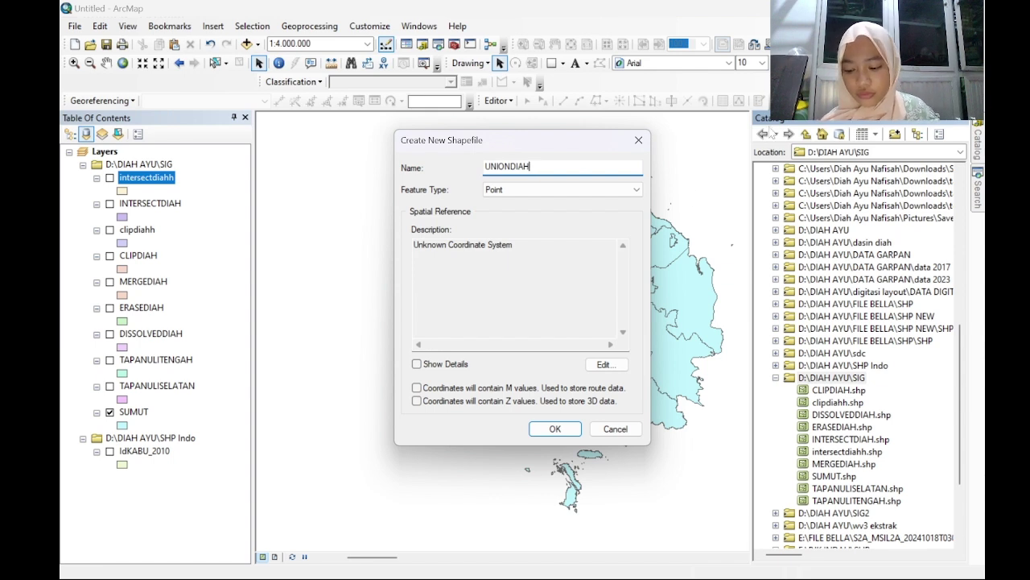
left_click(591, 190)
left_click(554, 226)
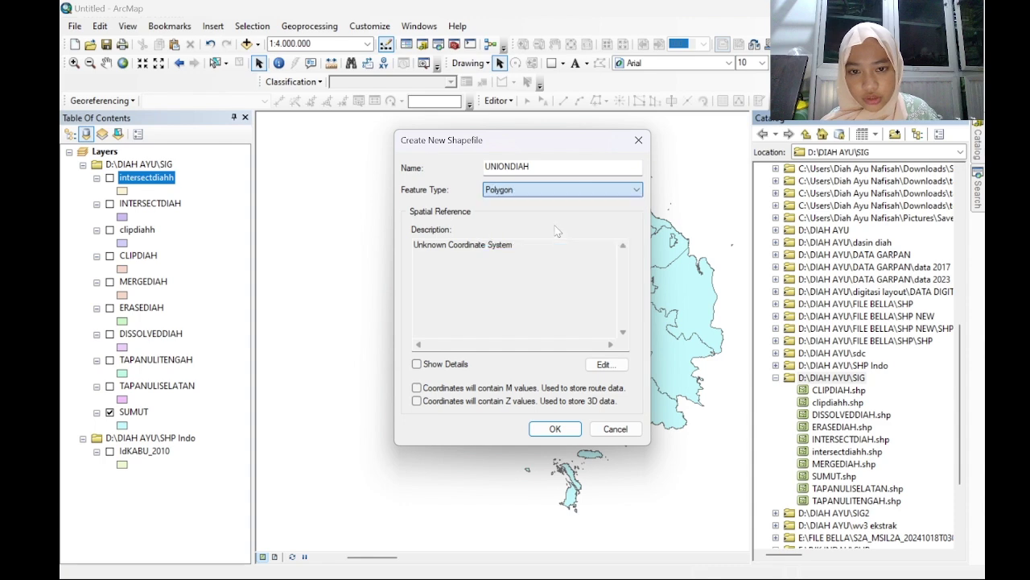
Step: Assign the WGS 1984 coordinate system to the UNIONDIAH shapefile and create it
left_click(607, 366)
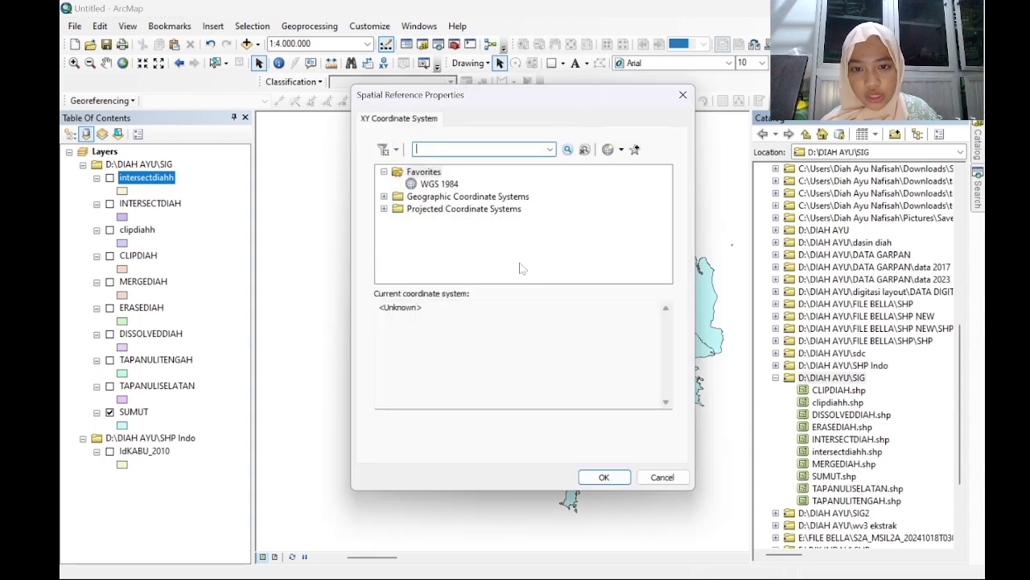
left_click(453, 186)
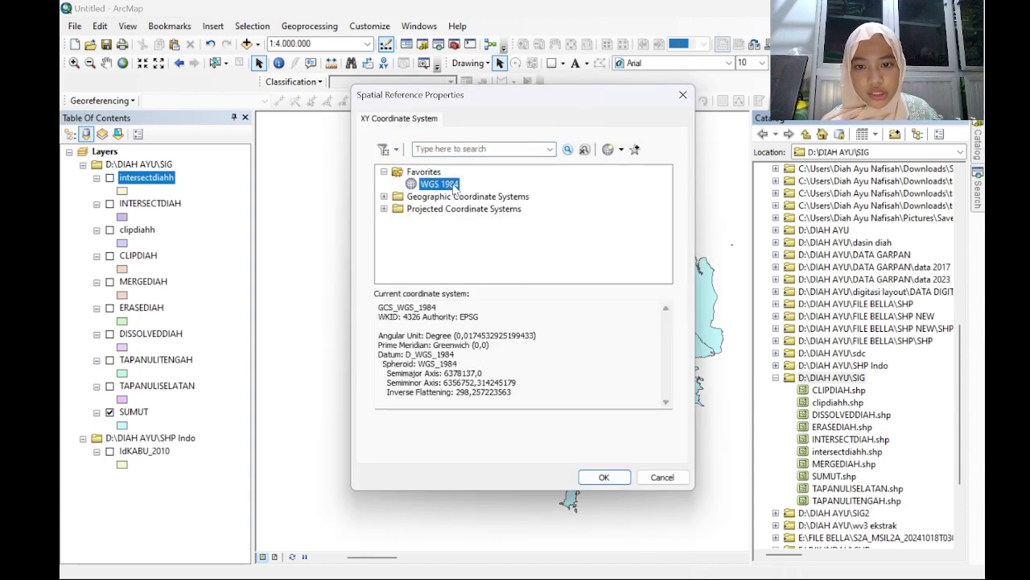
left_click(605, 475)
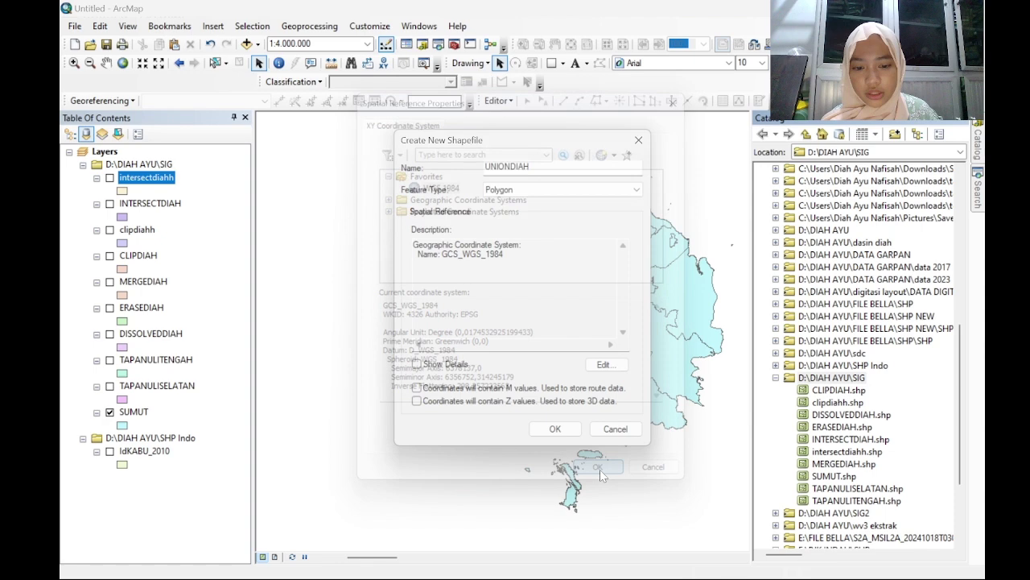
left_click(557, 429)
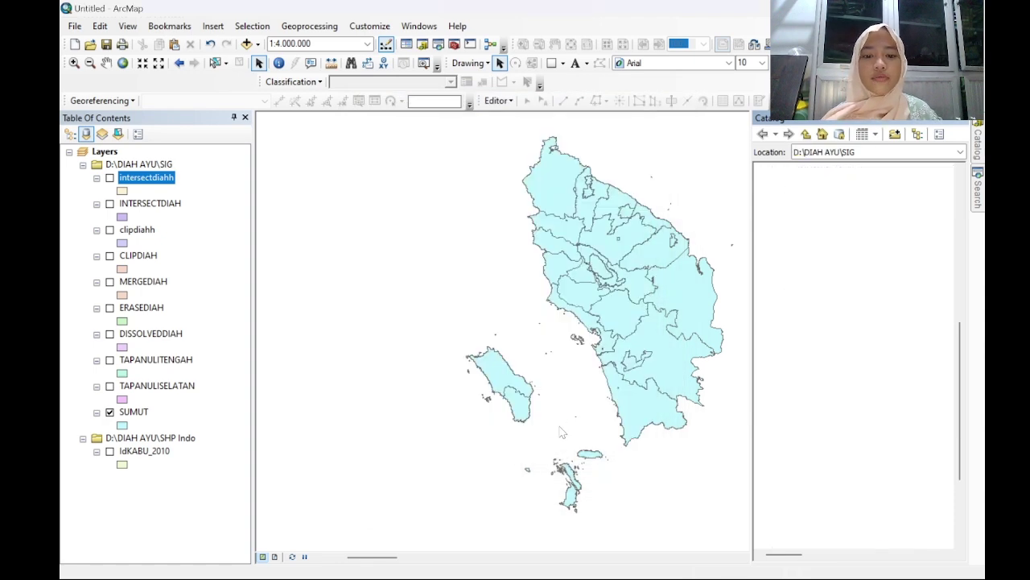
Step: Start editing UNIONDIAH and draw a circle in it covering the southern part of the SUMUT mainland
left_click(498, 101)
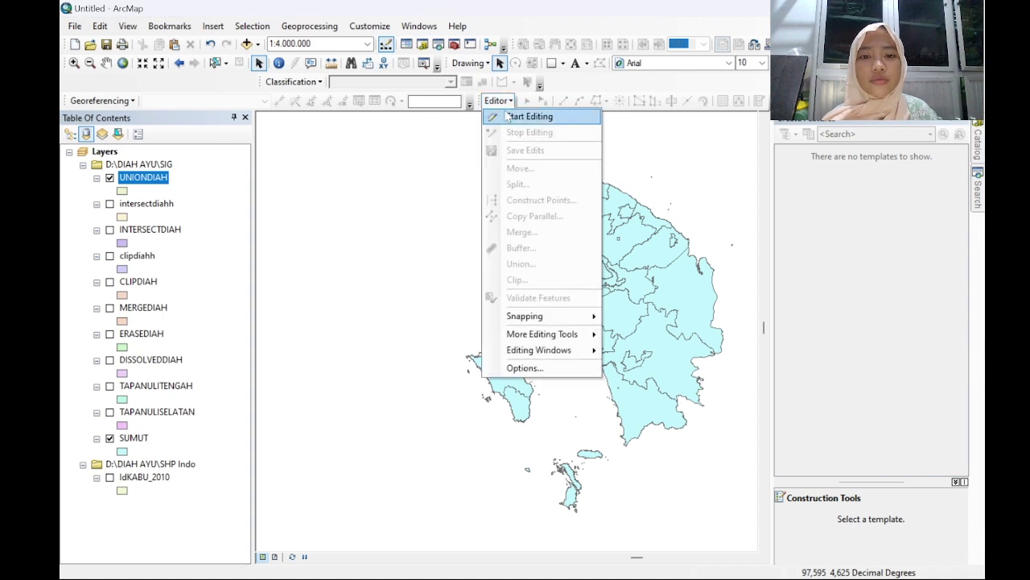
left_click(520, 116)
left_click(596, 449)
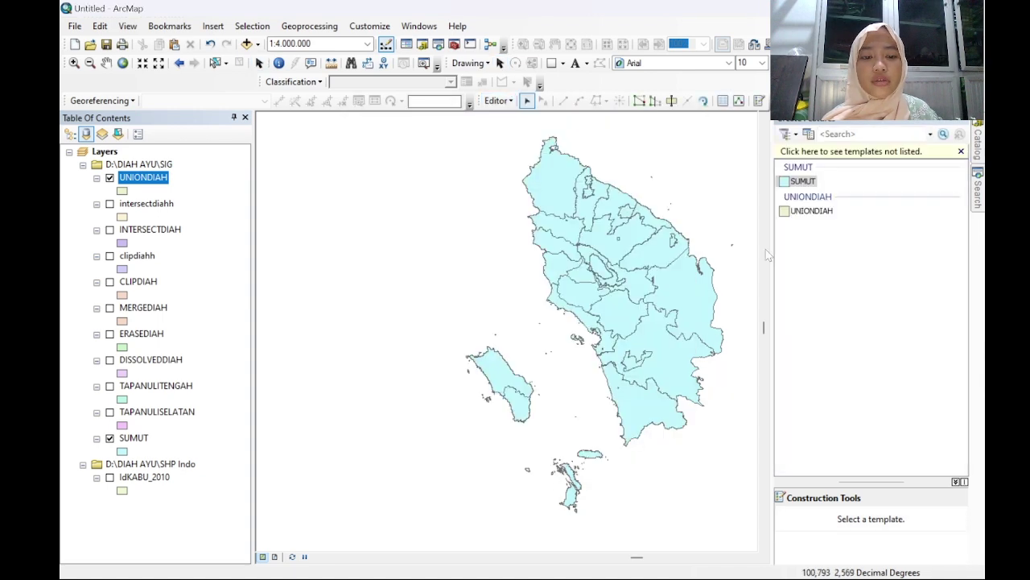
left_click(806, 213)
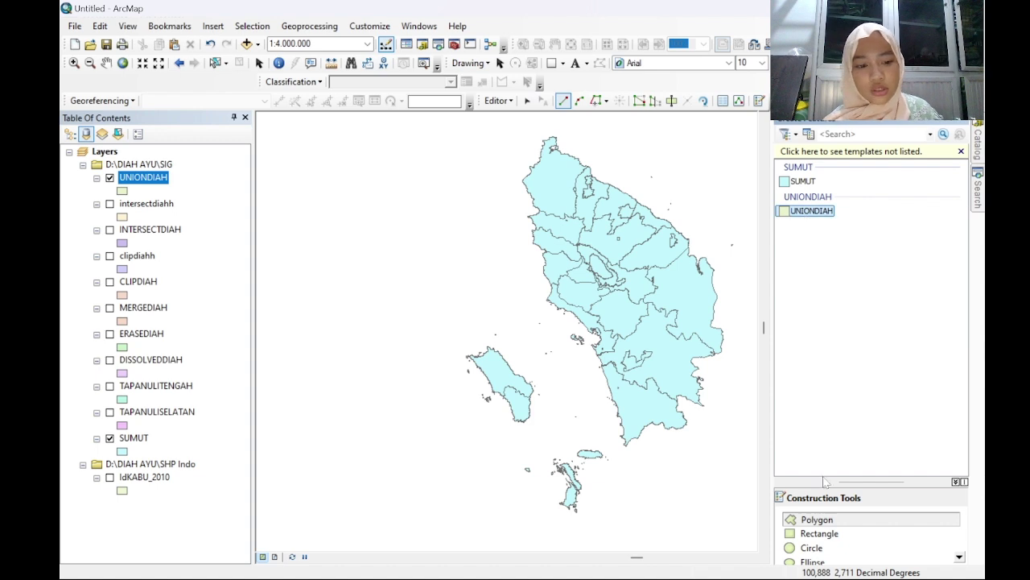
left_click(829, 548)
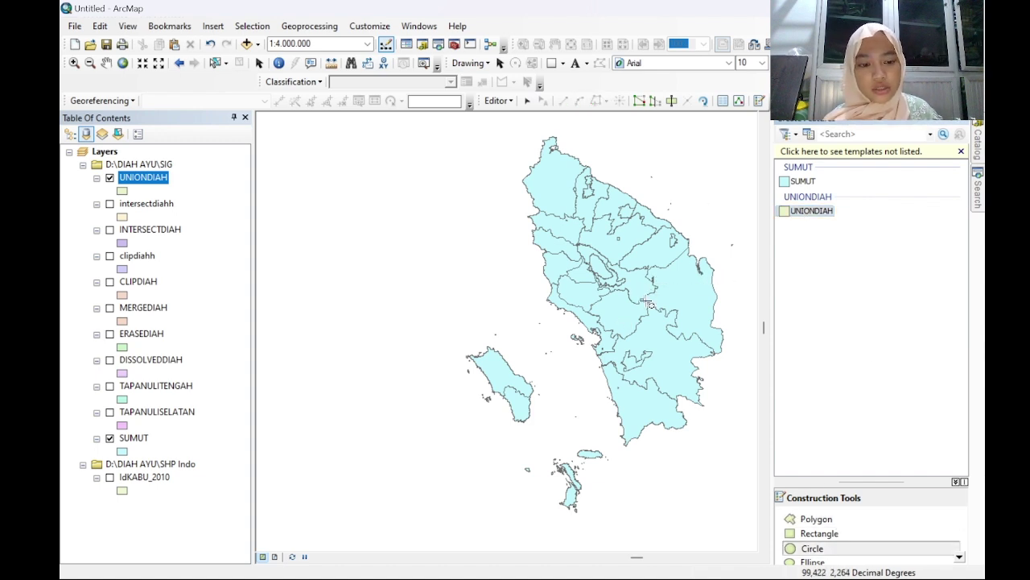
left_click(644, 351)
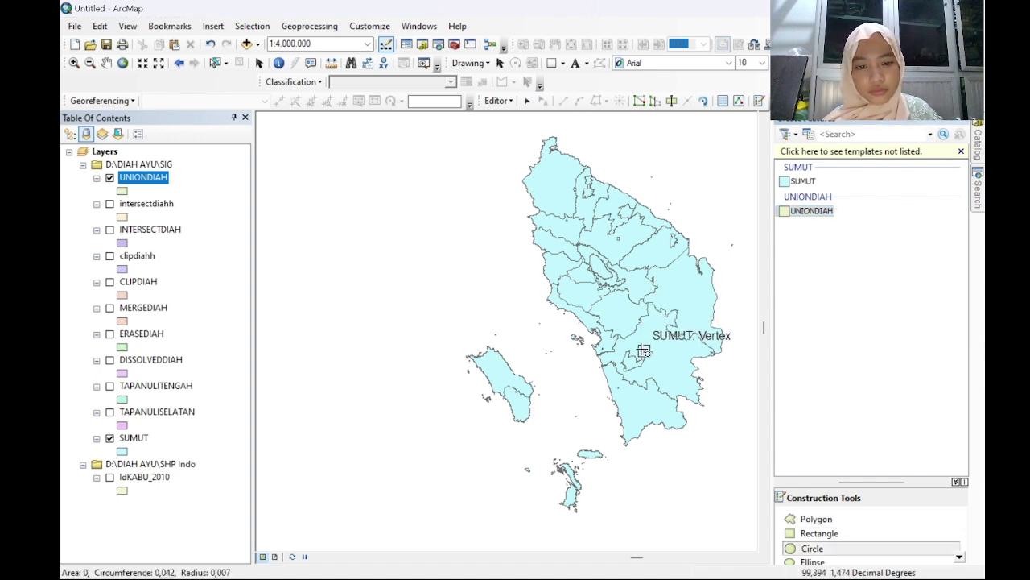
left_click(703, 412)
Step: Save the edits to the UNIONDIAH circle and end the edit session
left_click(498, 101)
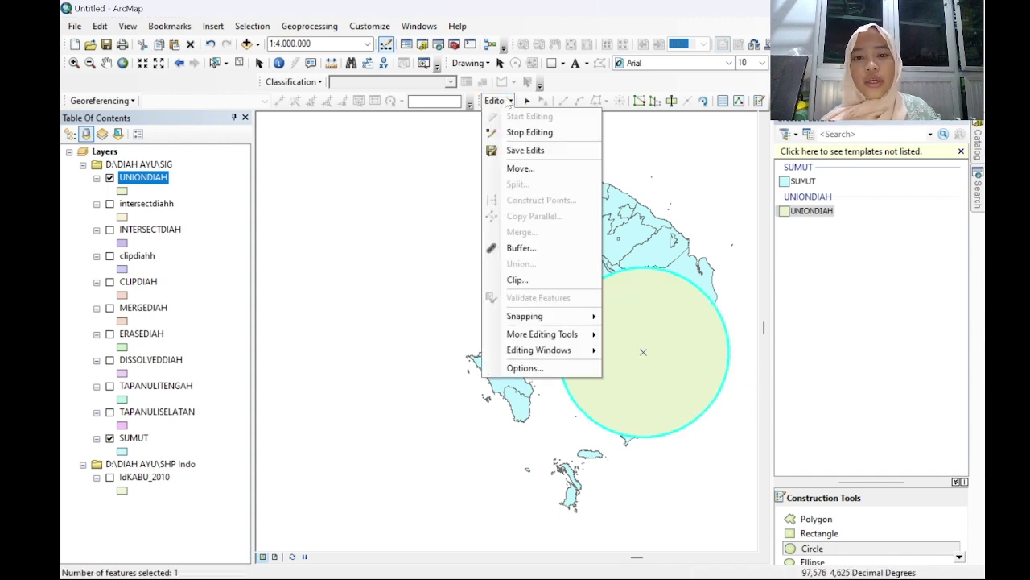
left_click(525, 150)
left_click(498, 101)
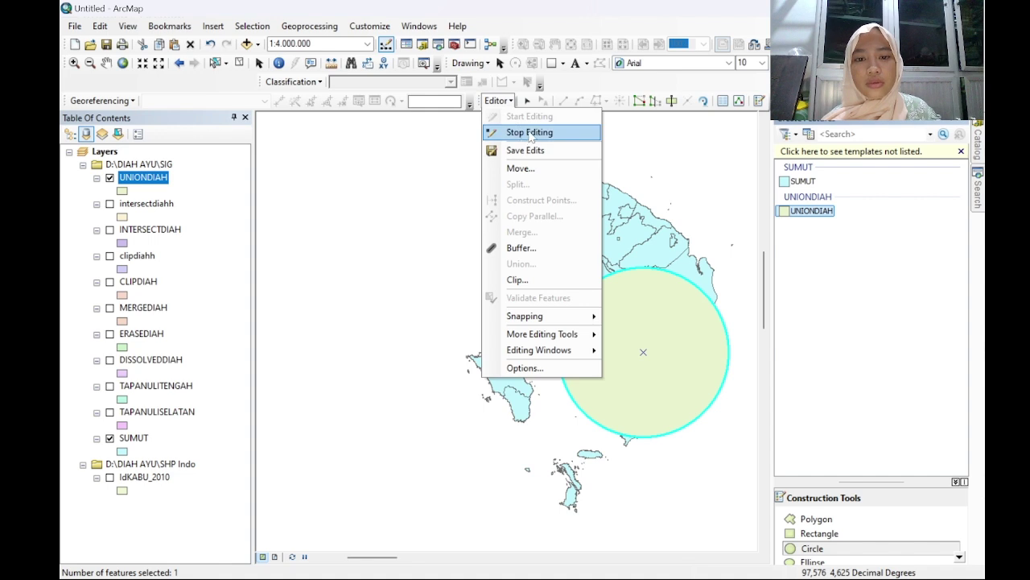
left_click(524, 132)
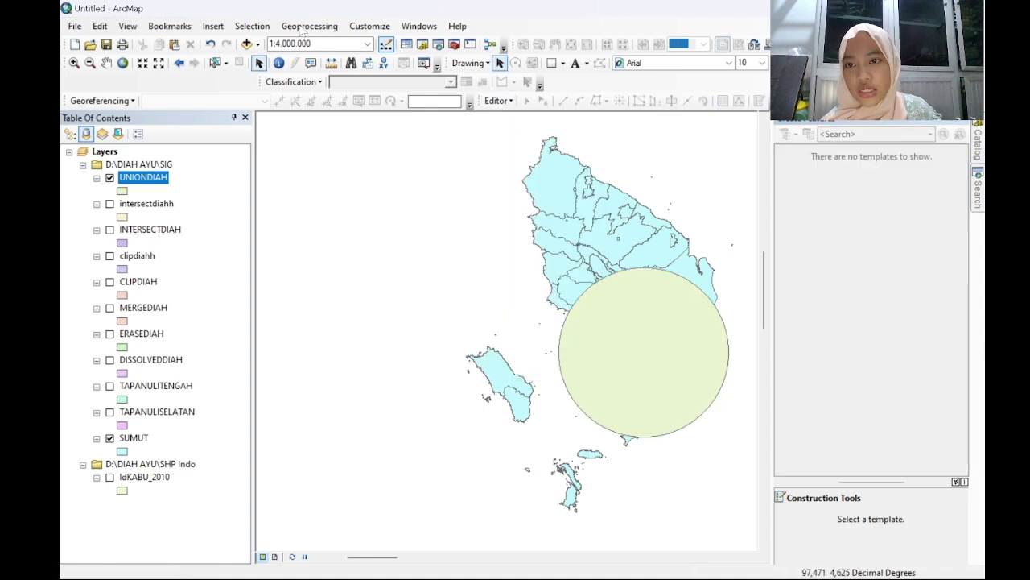
Step: Open the Union geoprocessing tool and add SUMUT and UNIONDIAH as its input features
left_click(326, 29)
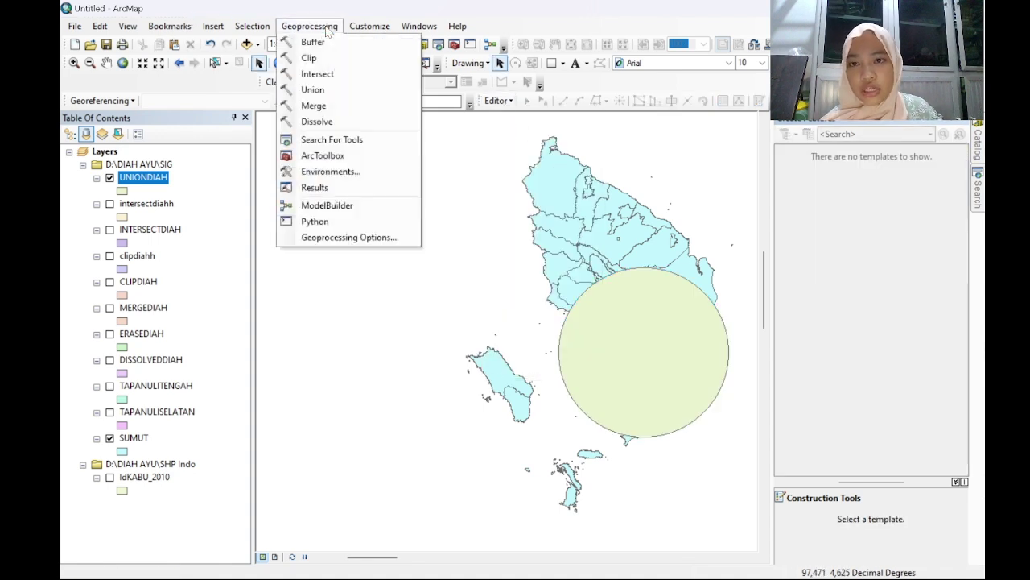
left_click(348, 90)
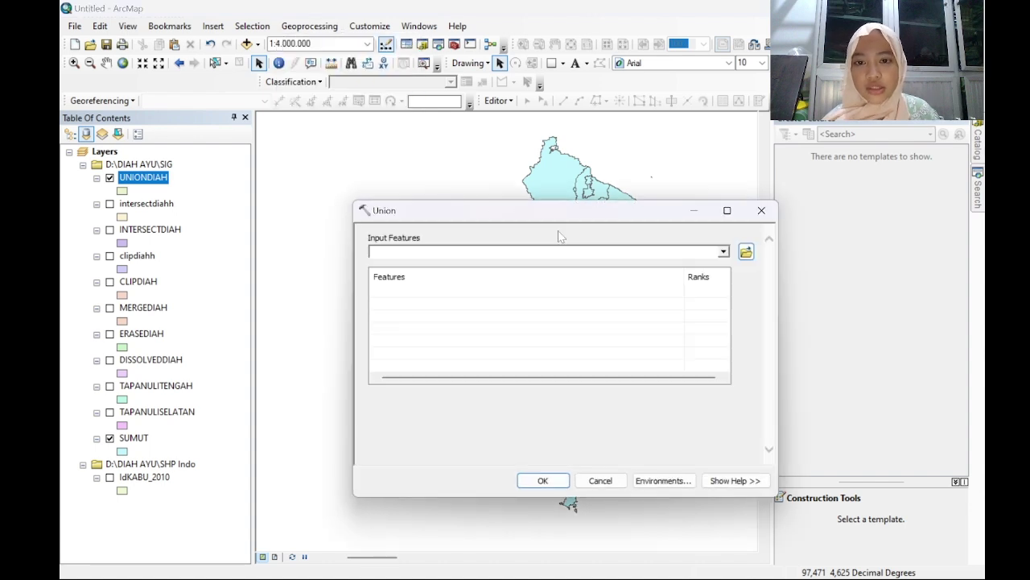
left_click(724, 252)
left_click(410, 394)
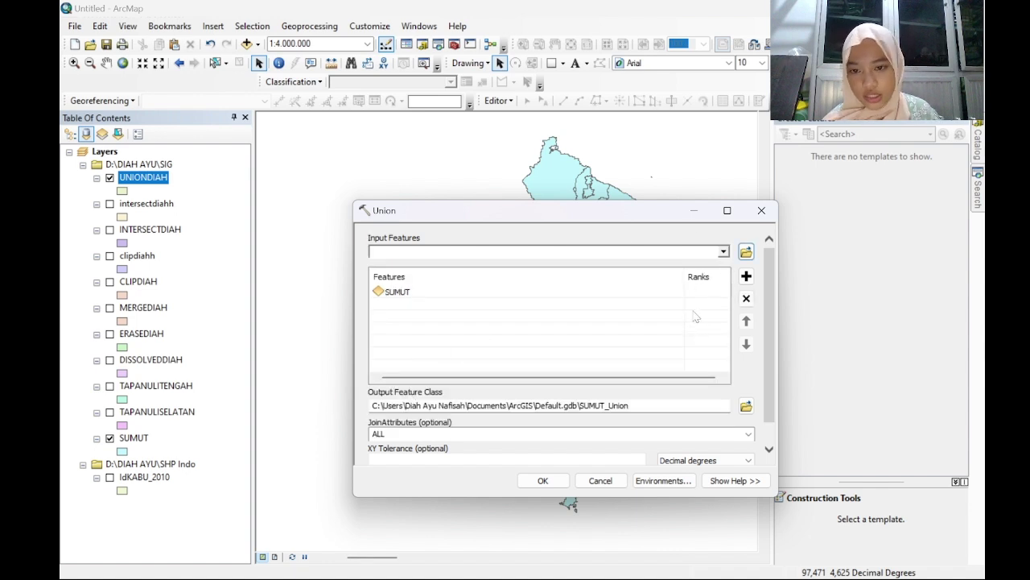
left_click(723, 252)
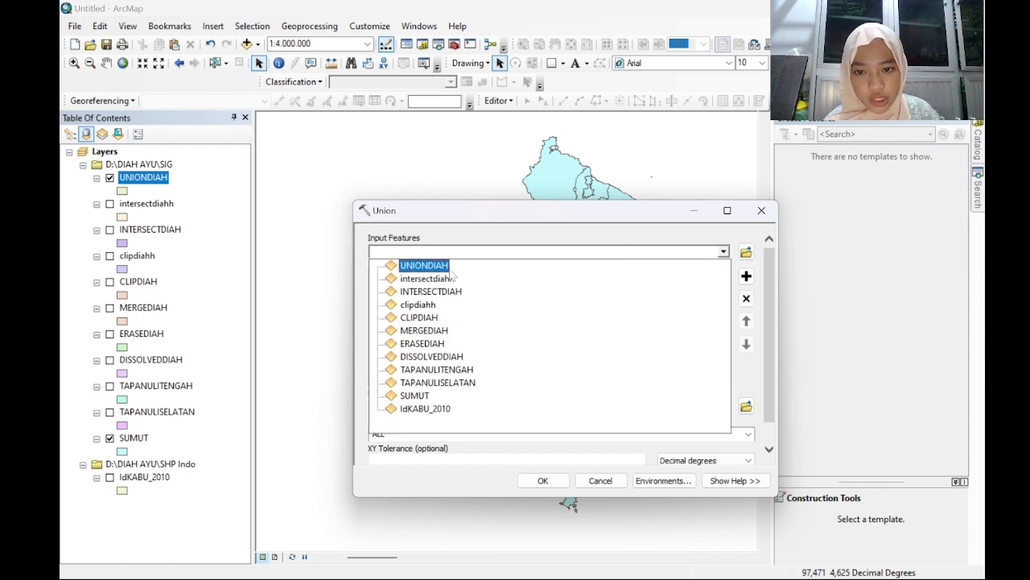
left_click(438, 269)
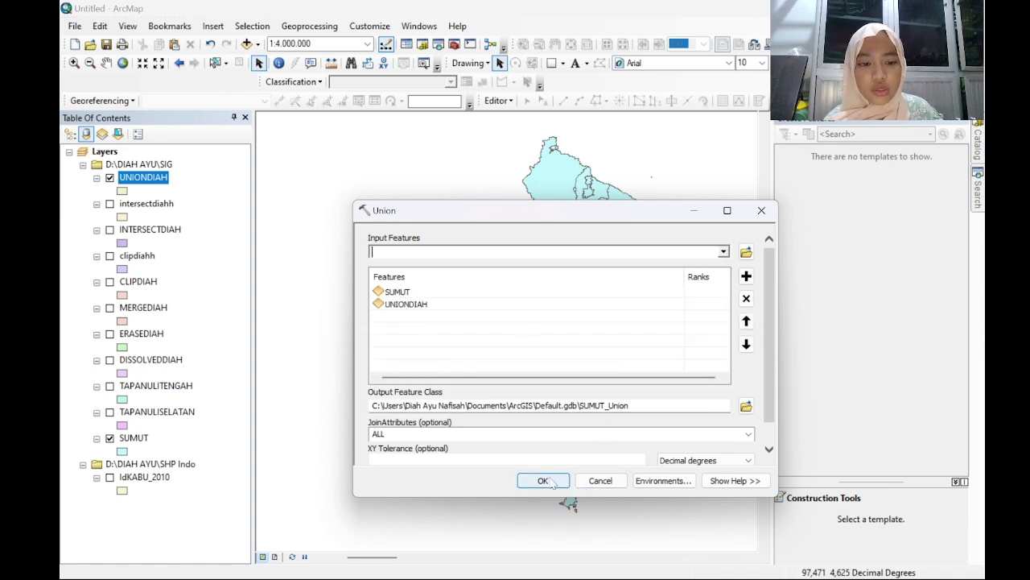
Step: Set the Union output to uniondiahh in the SIG folder and run the tool
left_click(746, 406)
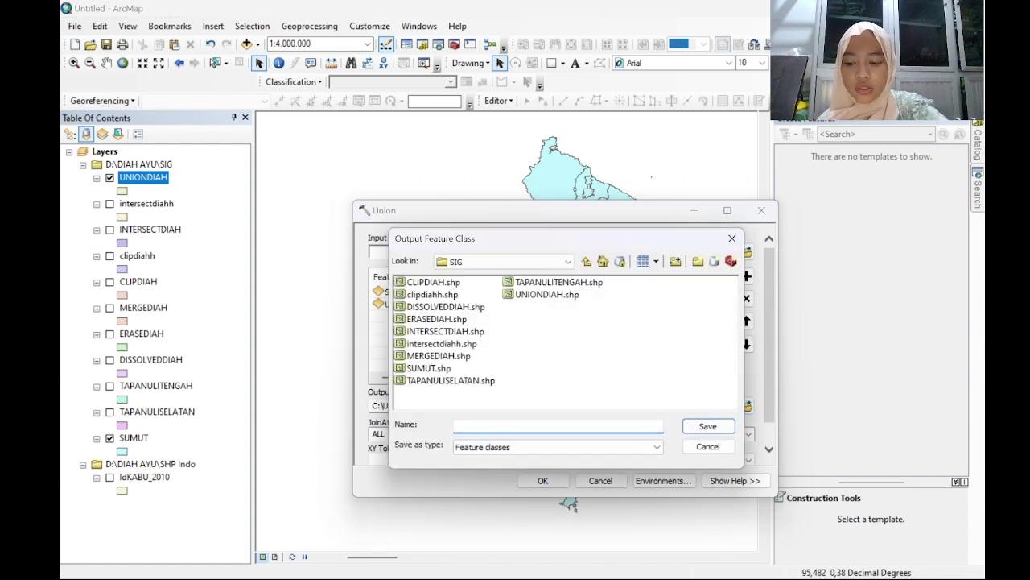
key("Caps_Lock")
type("uniondi")
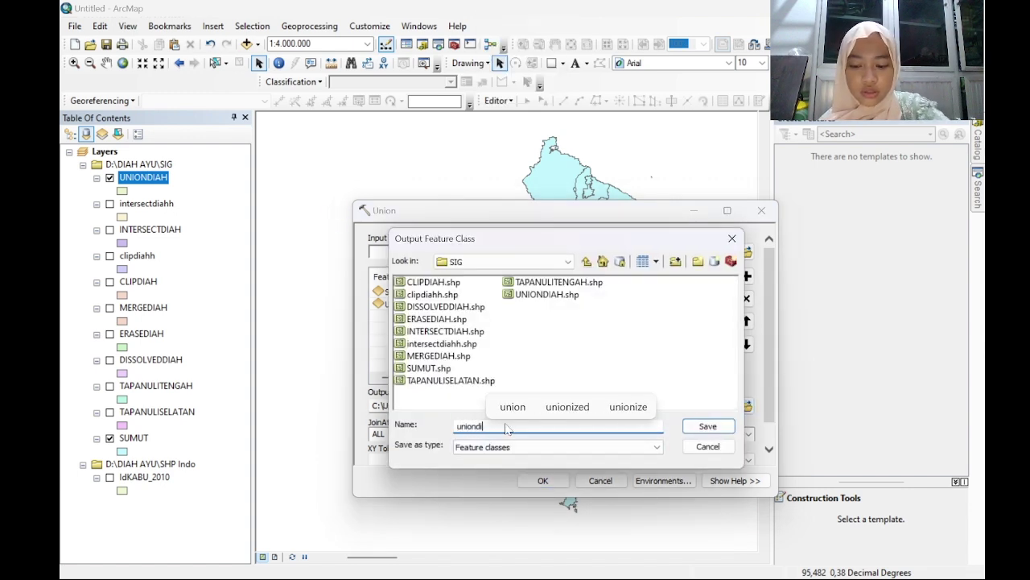
type("ahh")
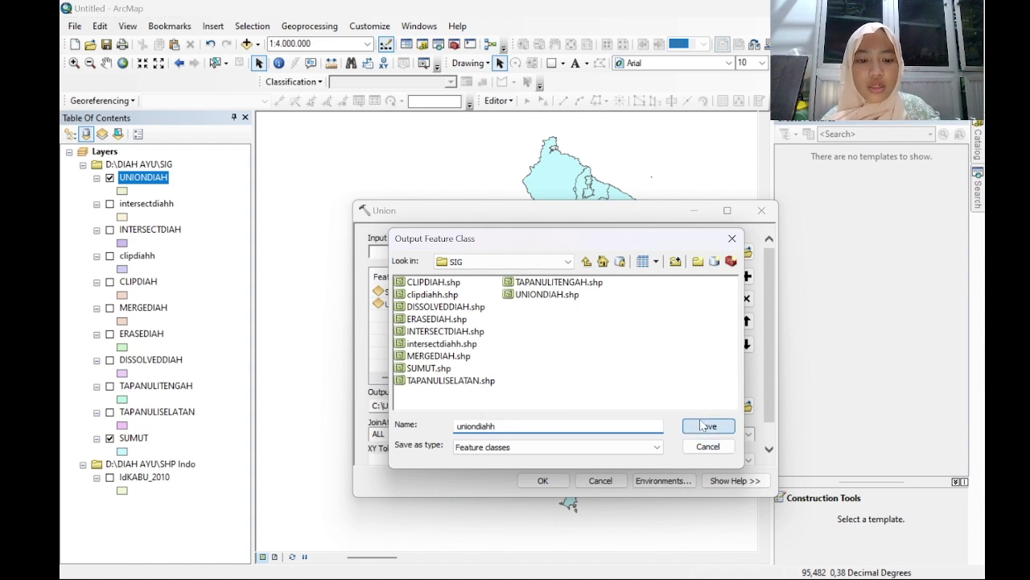
left_click(702, 425)
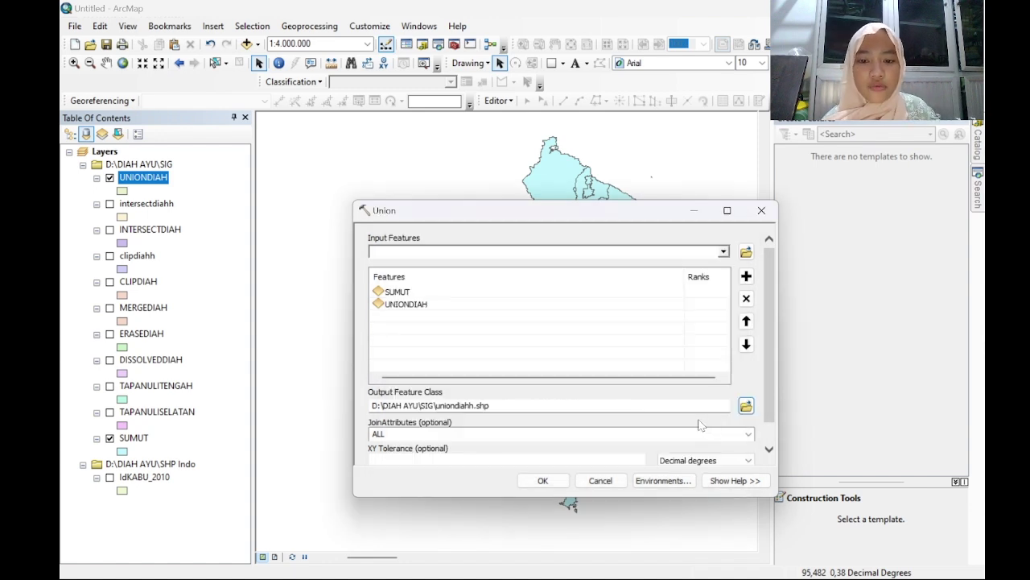
left_click(555, 478)
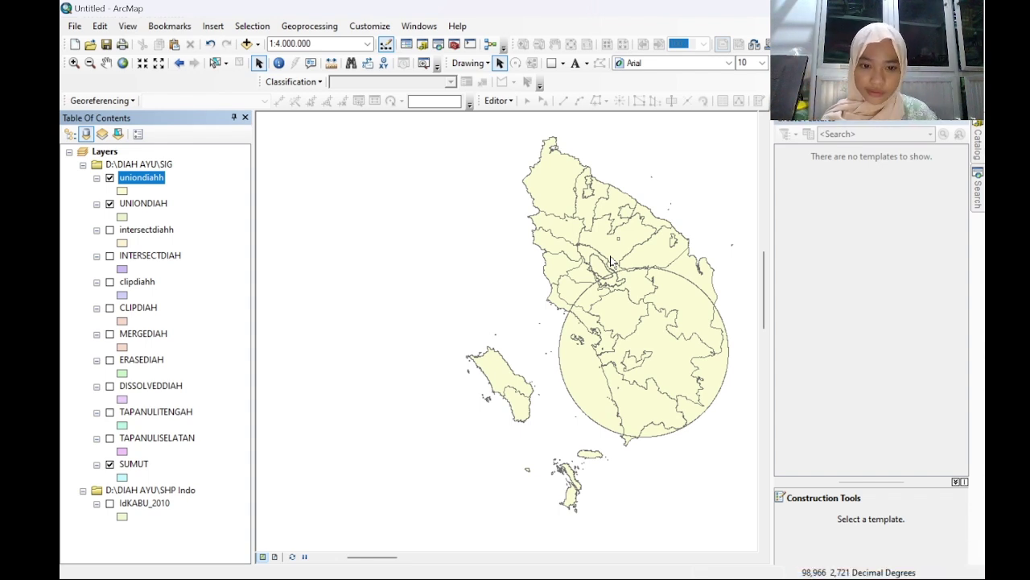
Step: Toggle the visibility of UNIONDIAH and uniondiahh to inspect the union output
left_click(109, 204)
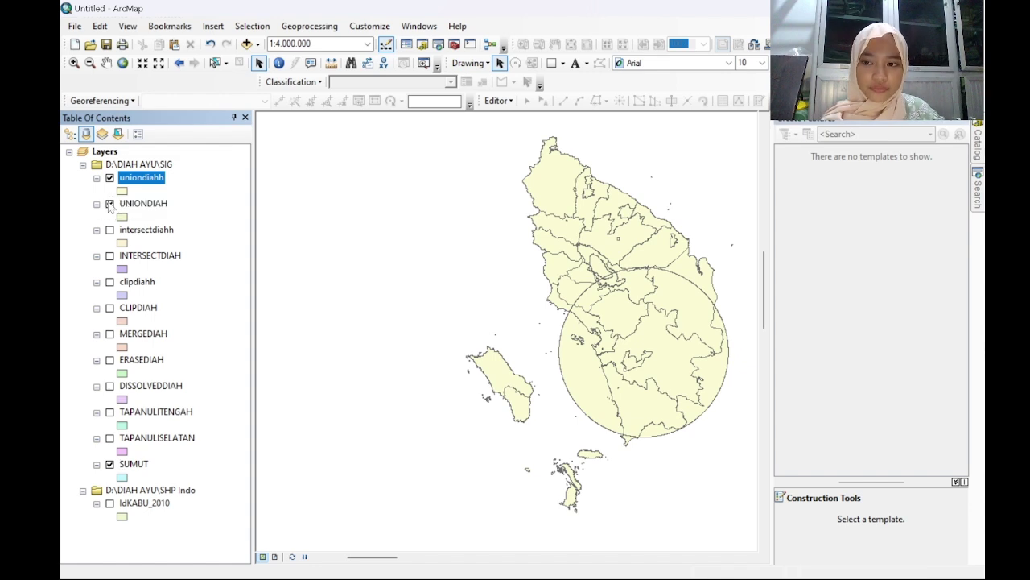
left_click(109, 178)
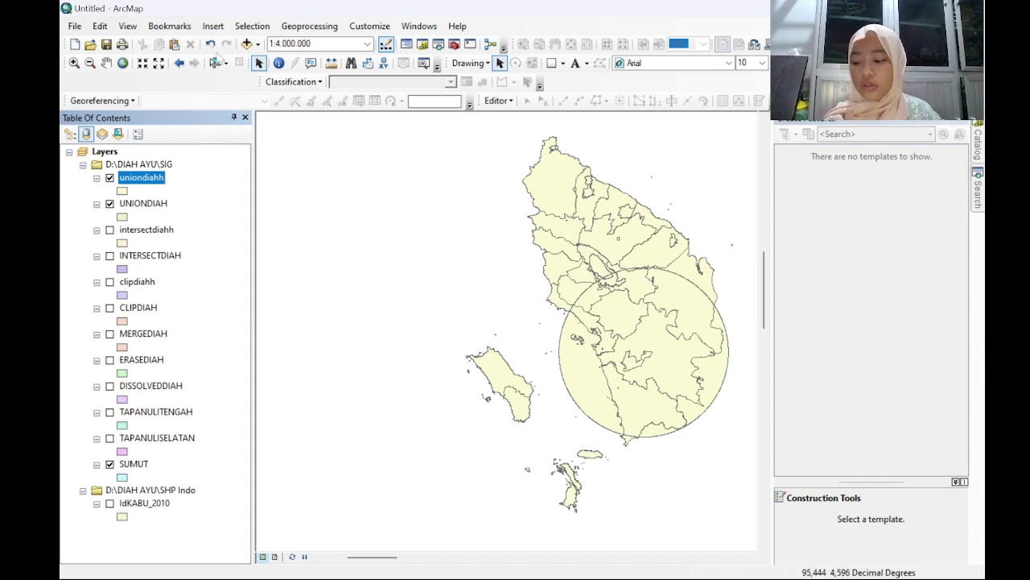
Step: Start a new shapefile in the SIG folder, named BUFFERDIAH with the Polyline feature type
left_click(978, 138)
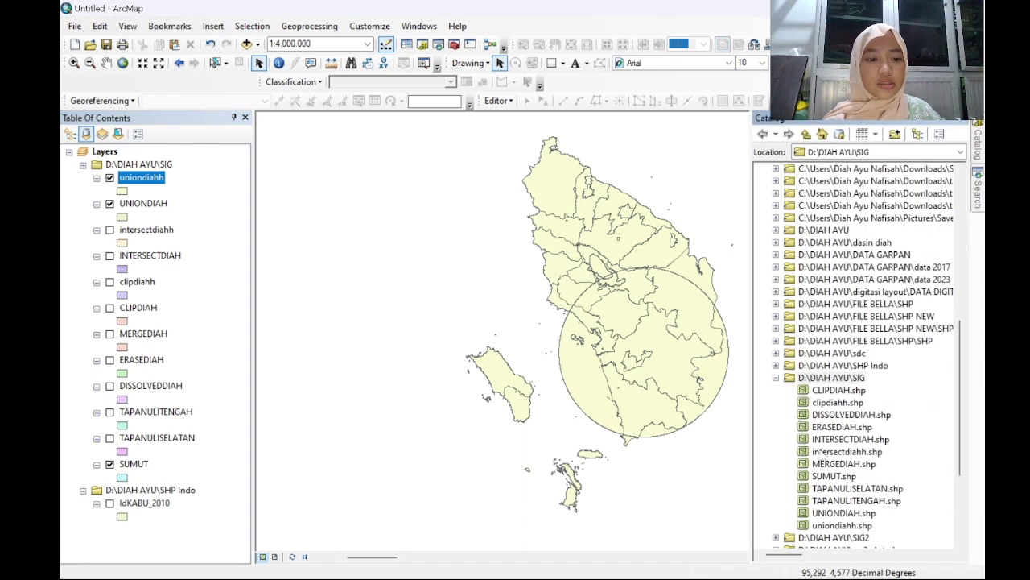
right_click(855, 378)
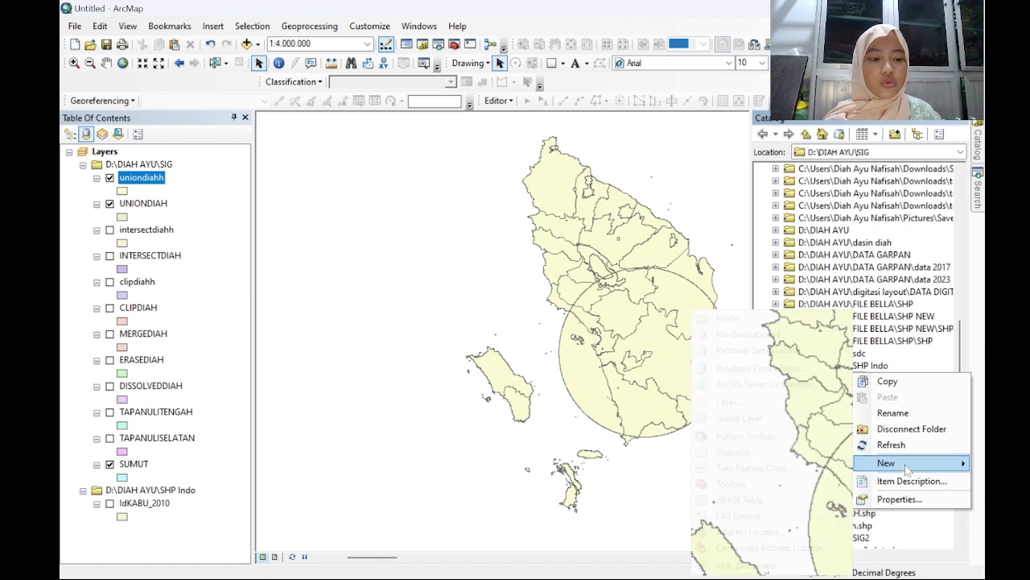
mouse_move(908, 463)
left_click(729, 447)
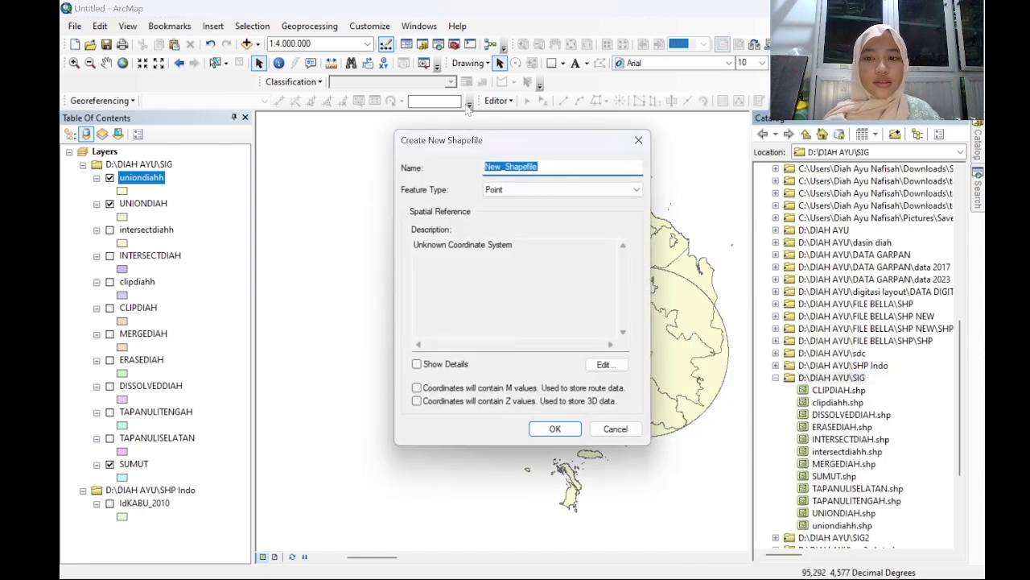
key("BackSpace")
key("Caps_Lock")
type("BU")
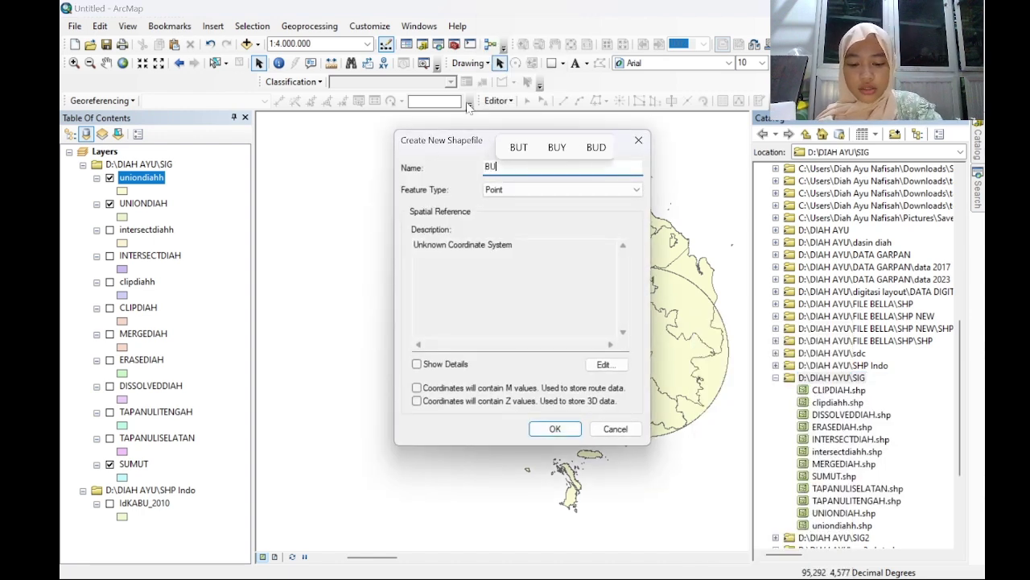
type("FFERDIAH")
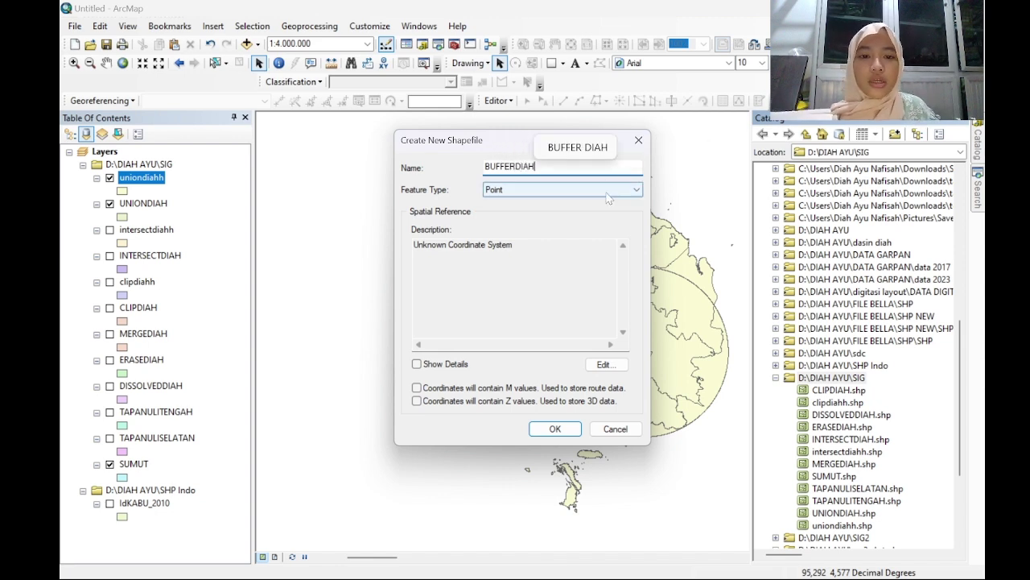
left_click(632, 190)
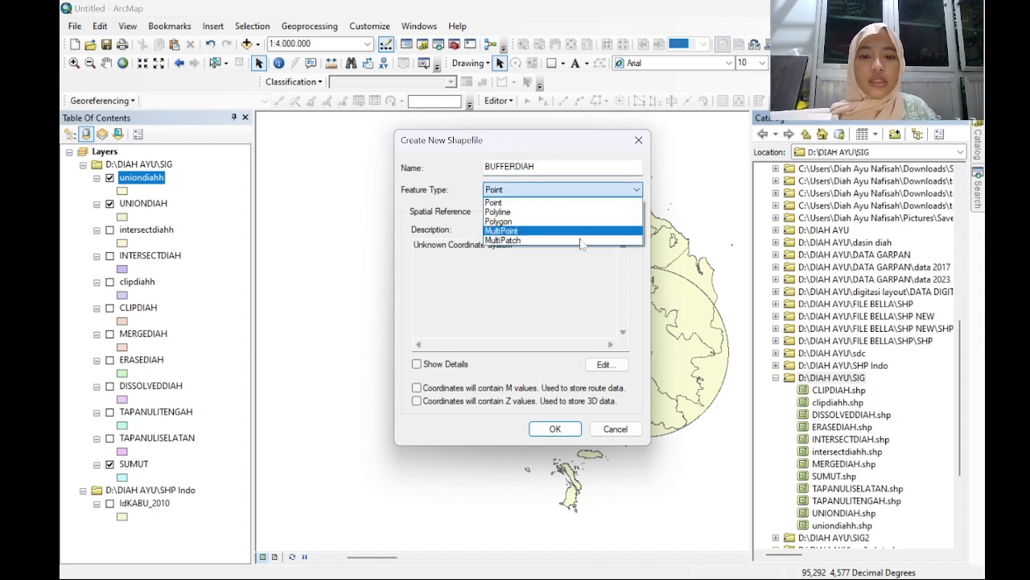
left_click(512, 212)
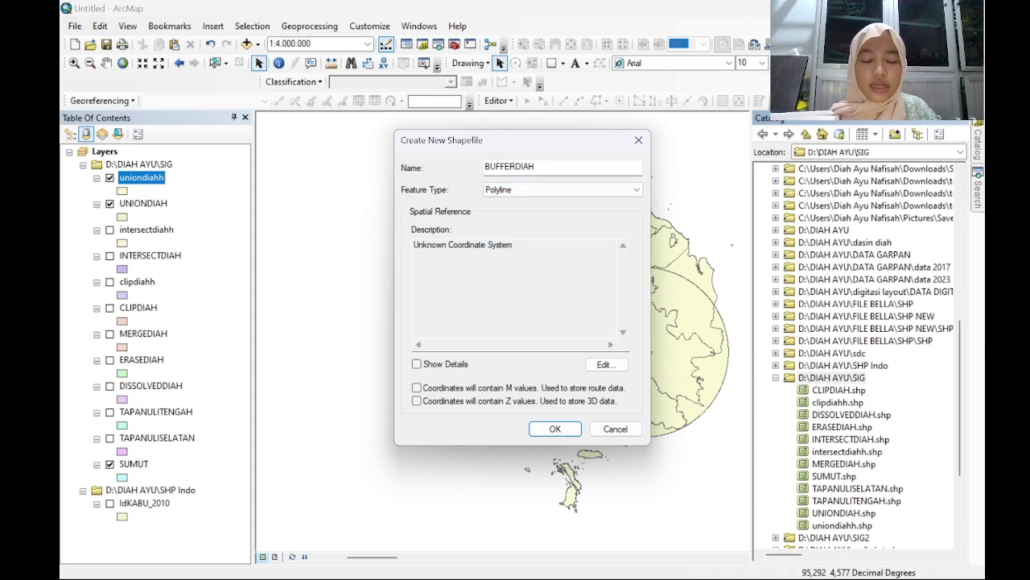
Step: Assign the WGS 1984 coordinate system to the BUFFERDIAH shapefile and create it
left_click(605, 365)
left_click(439, 183)
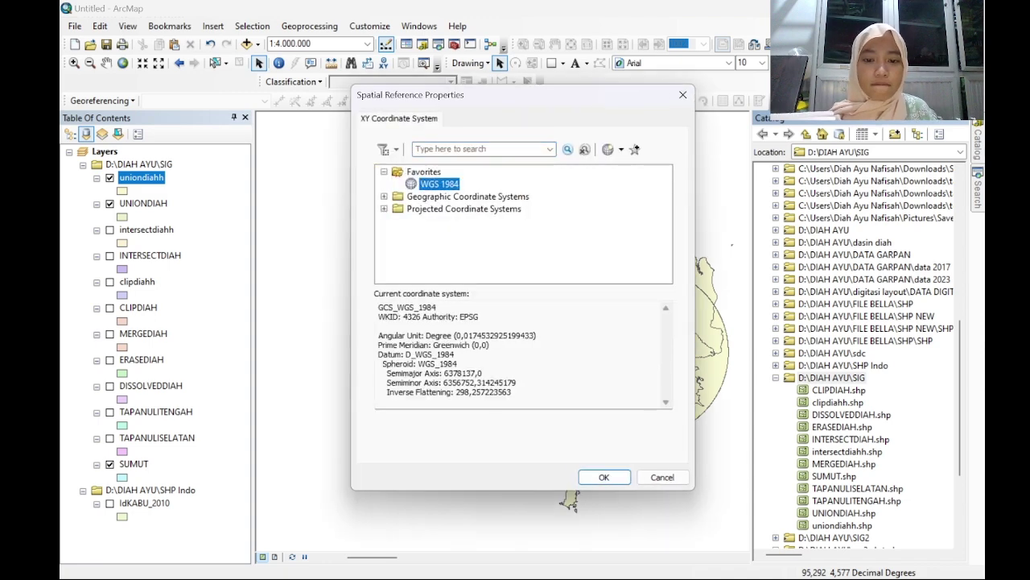
left_click(603, 477)
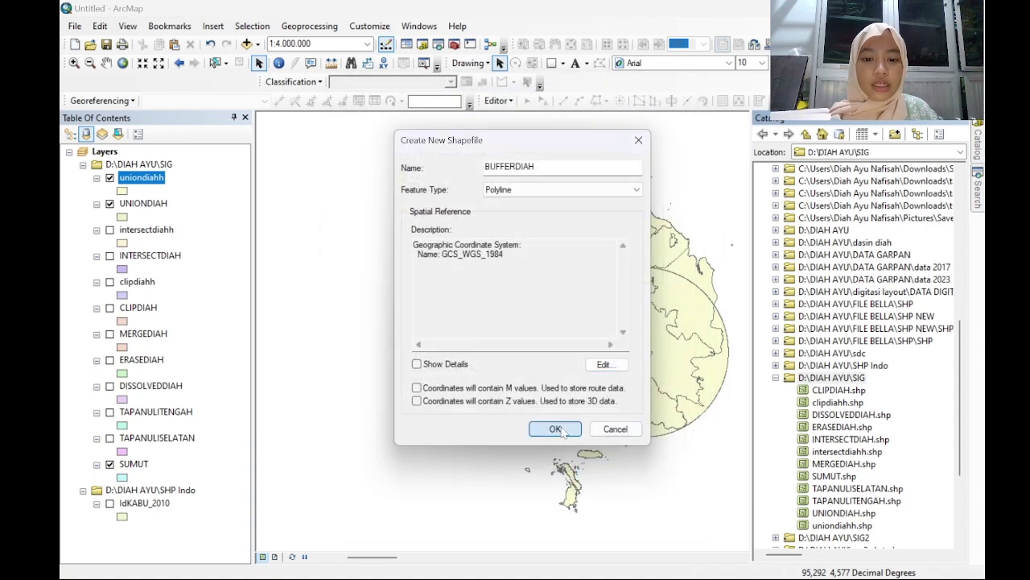
left_click(556, 428)
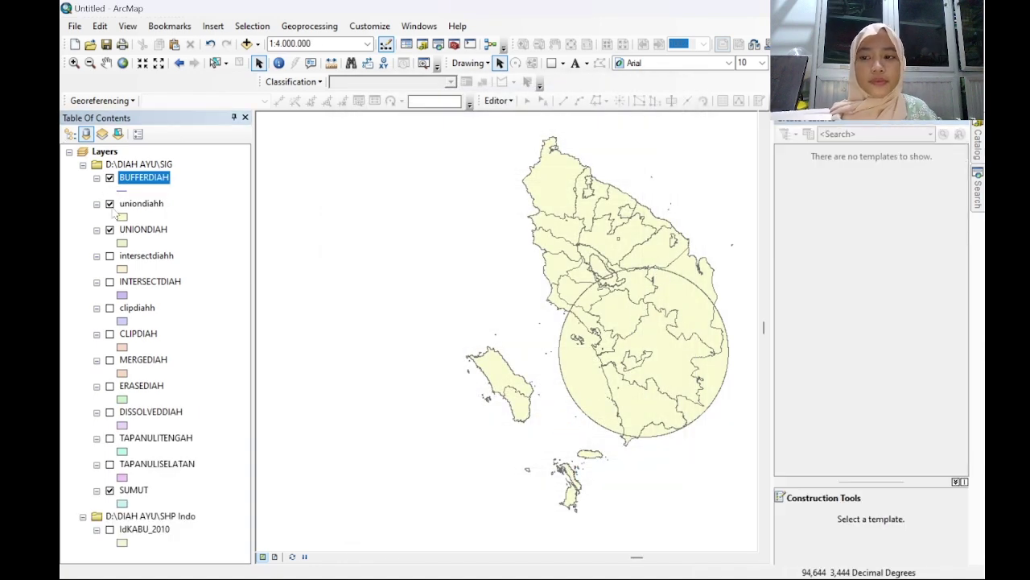
Step: Hide the uniondiahh and UNIONDIAH layers so that only SUMUT and BUFFERDIAH are displayed
left_click(109, 203)
left_click(110, 230)
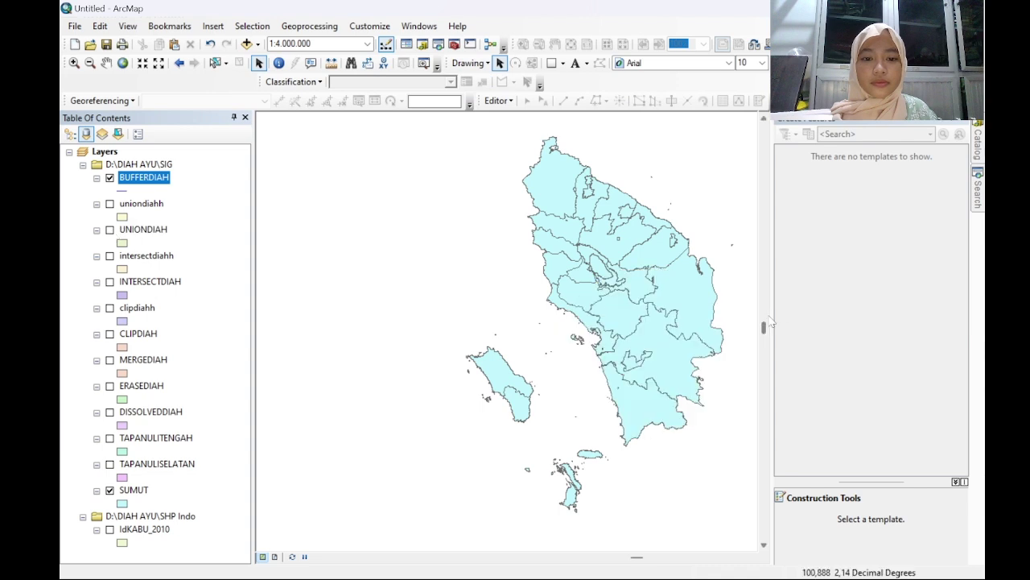
scroll(670, 276, "up", 2)
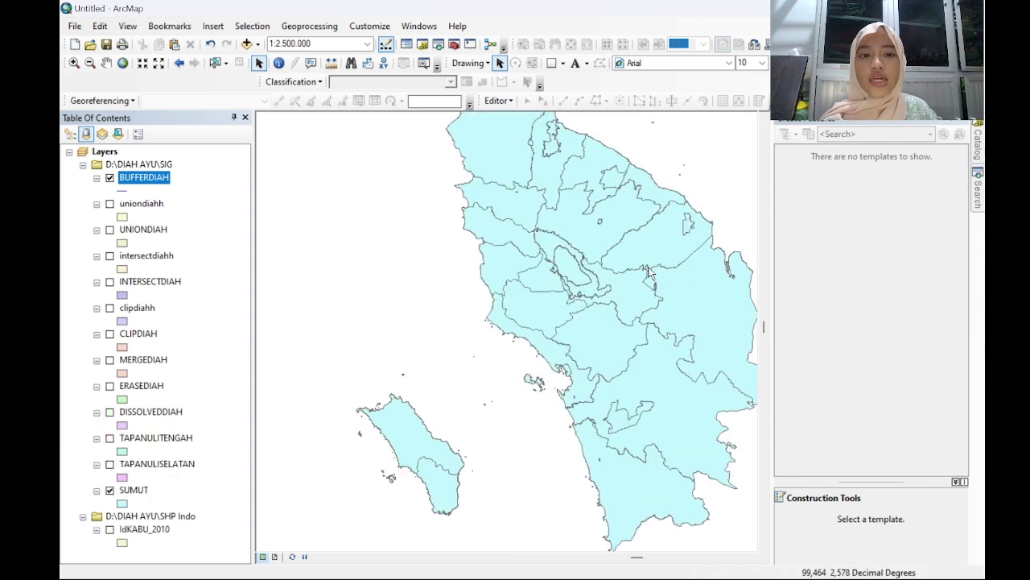
scroll(651, 274, "up", 1)
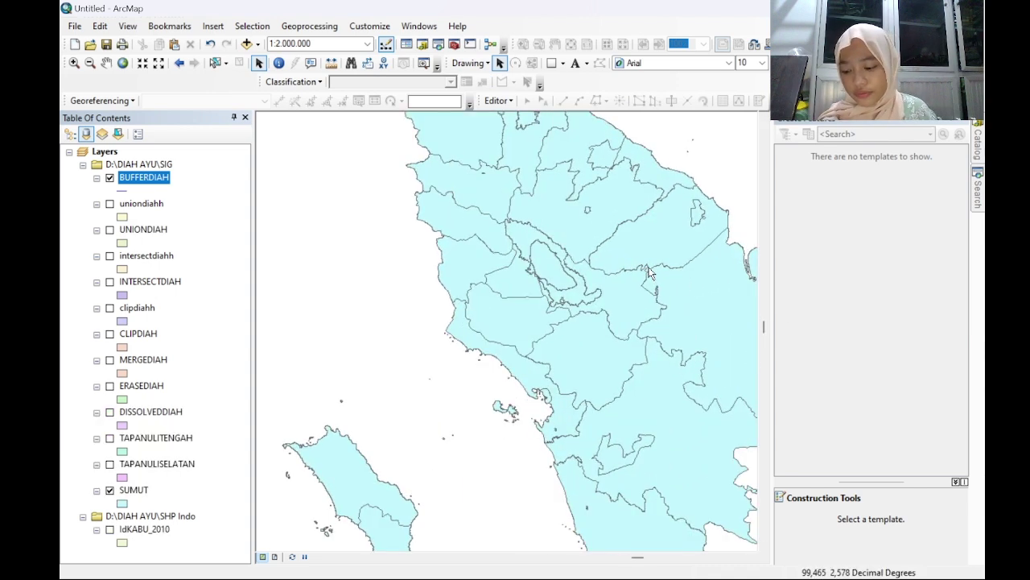
Step: Start an edit session on the BUFFERDIAH layer
left_click(496, 101)
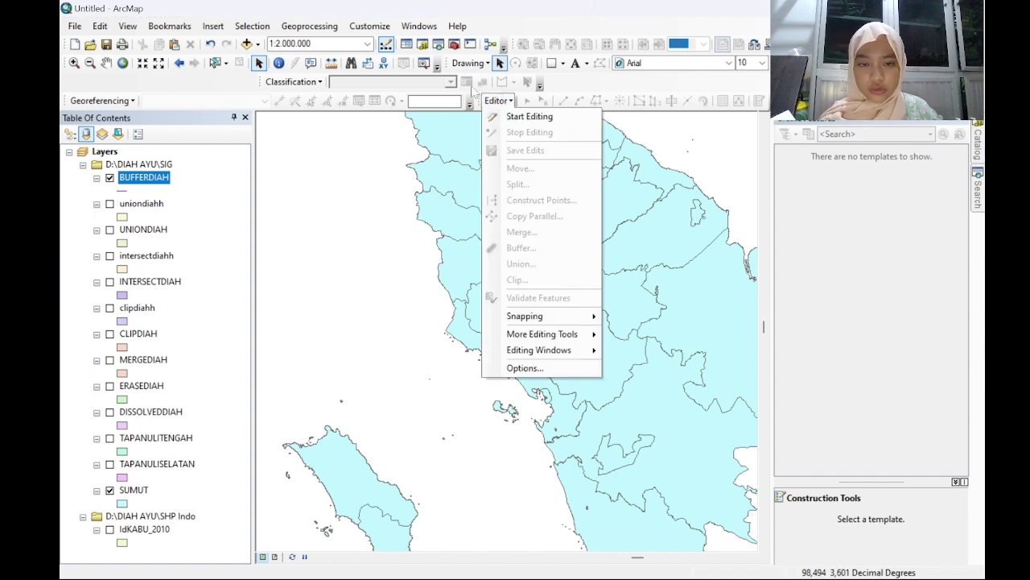
left_click(547, 117)
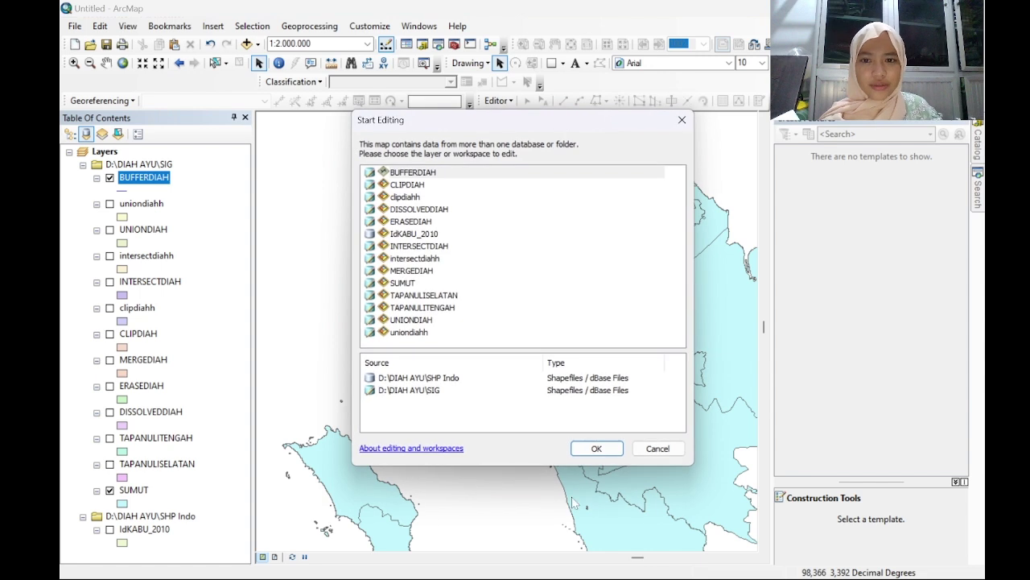
left_click(592, 451)
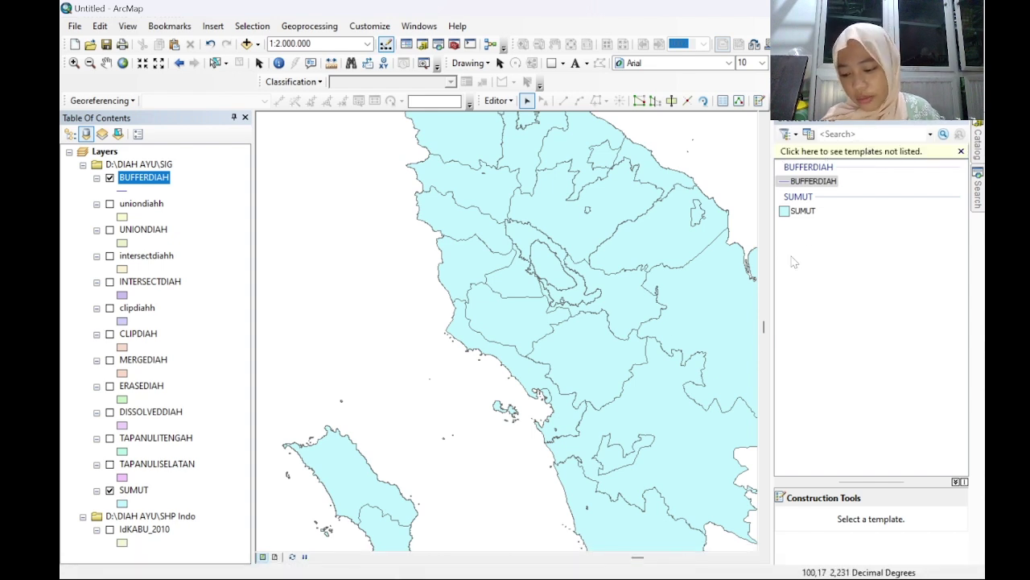
Step: Draw a BUFFERDIAH line about 0.59 decimal degrees long, tracing the SUMUT district boundary northeast of the lake
left_click(815, 181)
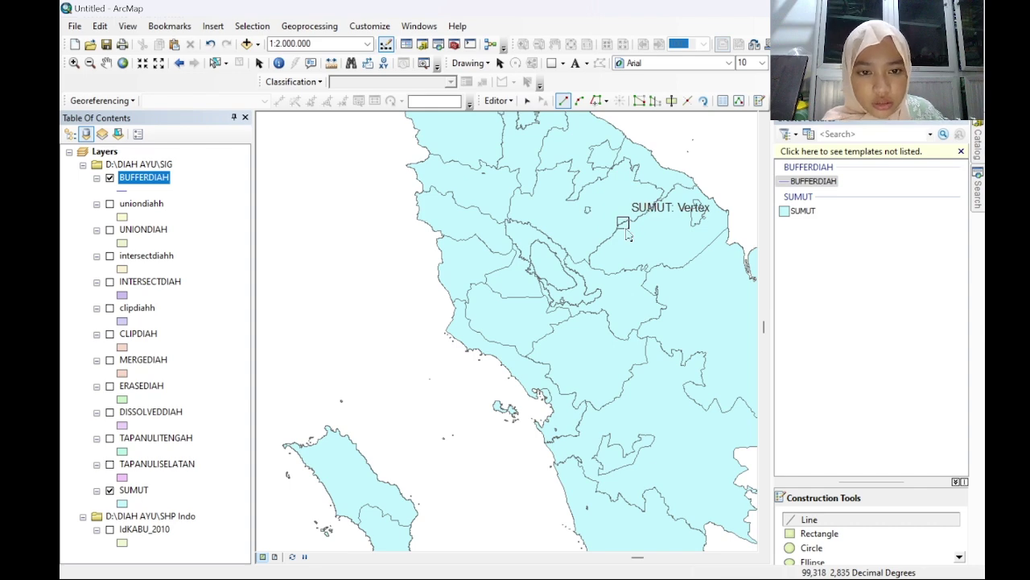
scroll(623, 229, "down", 3)
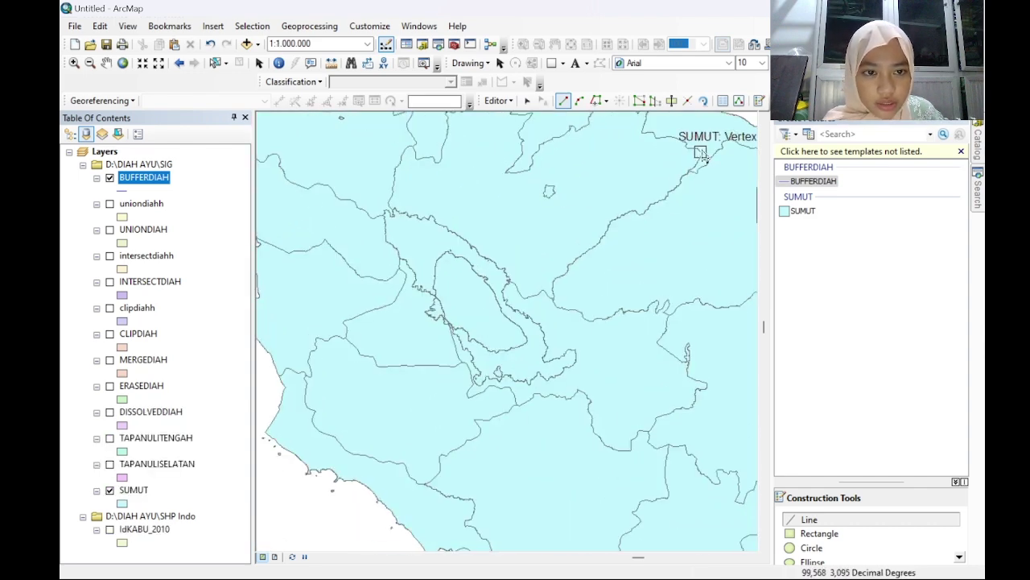
left_click(699, 157)
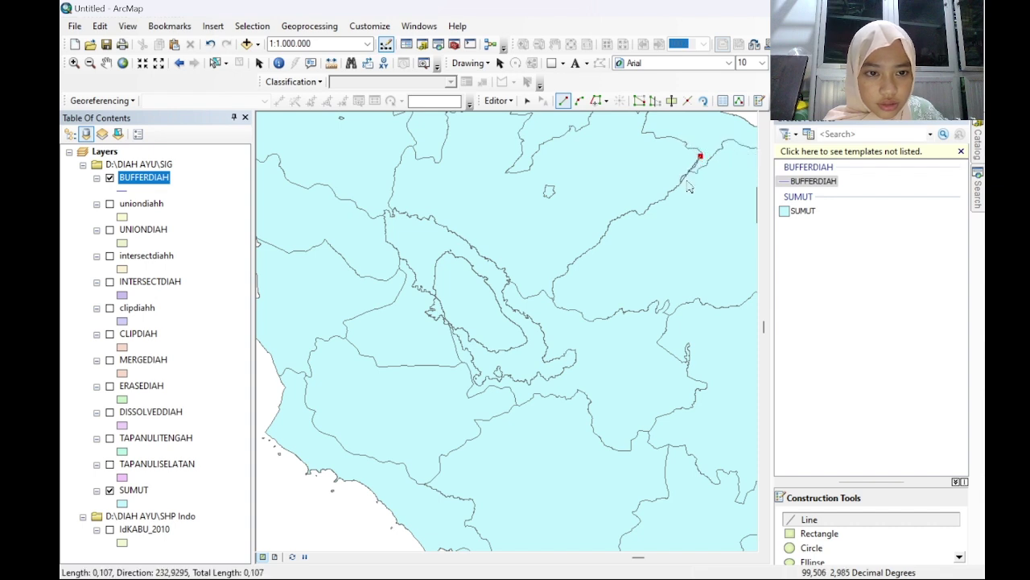
left_click(681, 180)
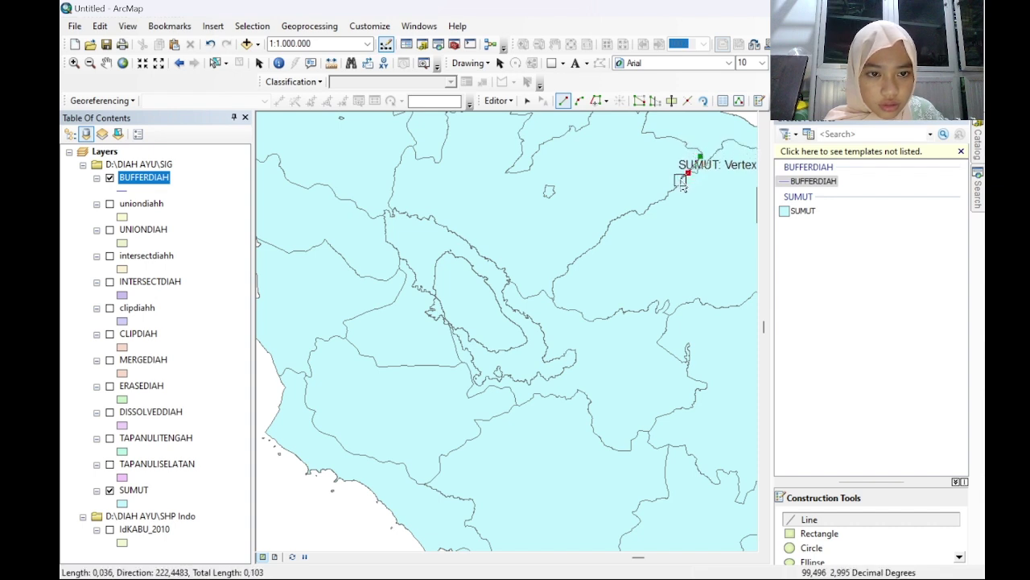
left_click(674, 186)
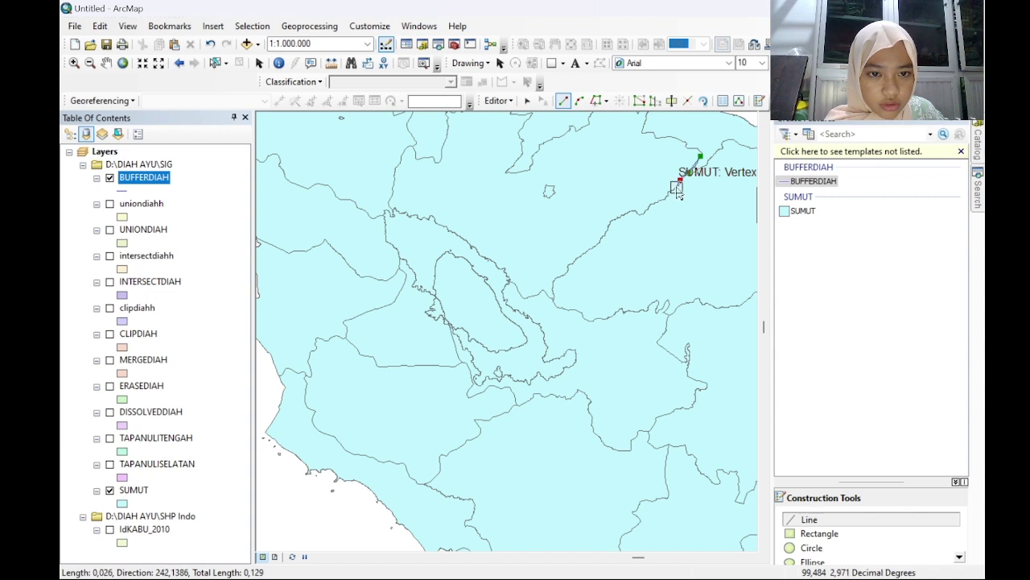
left_click(667, 194)
left_click(654, 203)
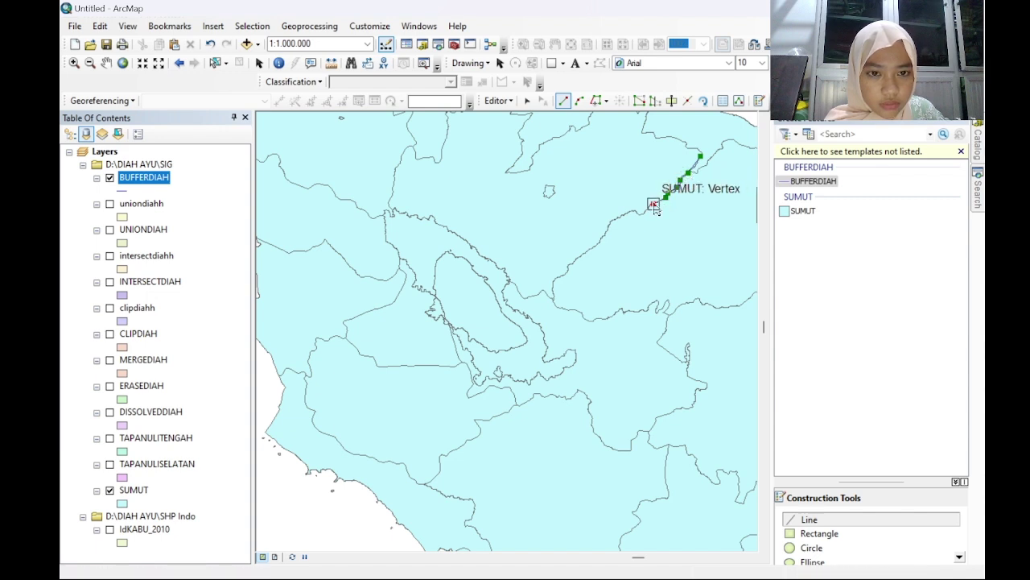
left_click(646, 210)
left_click(639, 215)
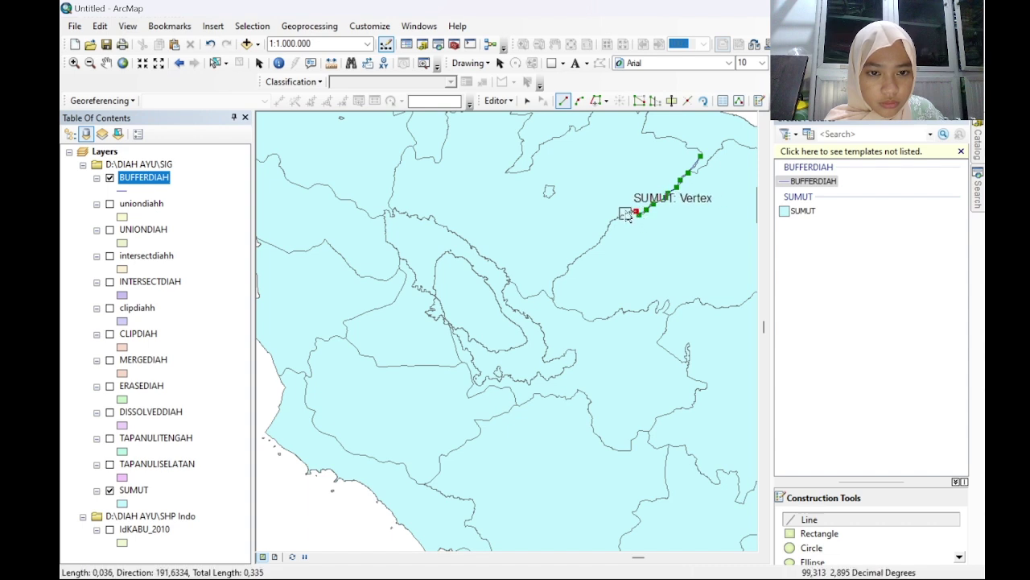
left_click(624, 216)
left_click(613, 219)
left_click(607, 229)
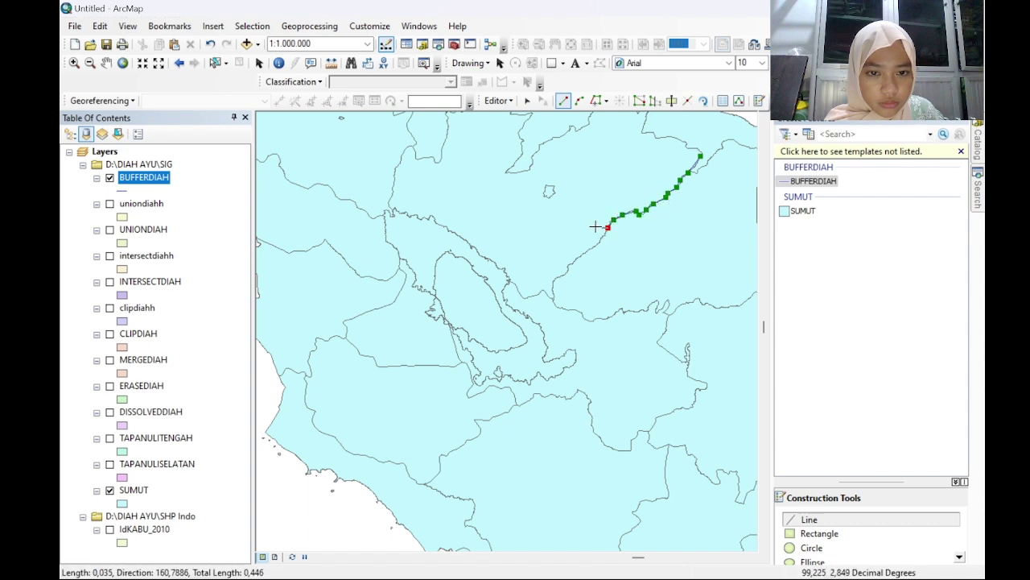
left_click(596, 246)
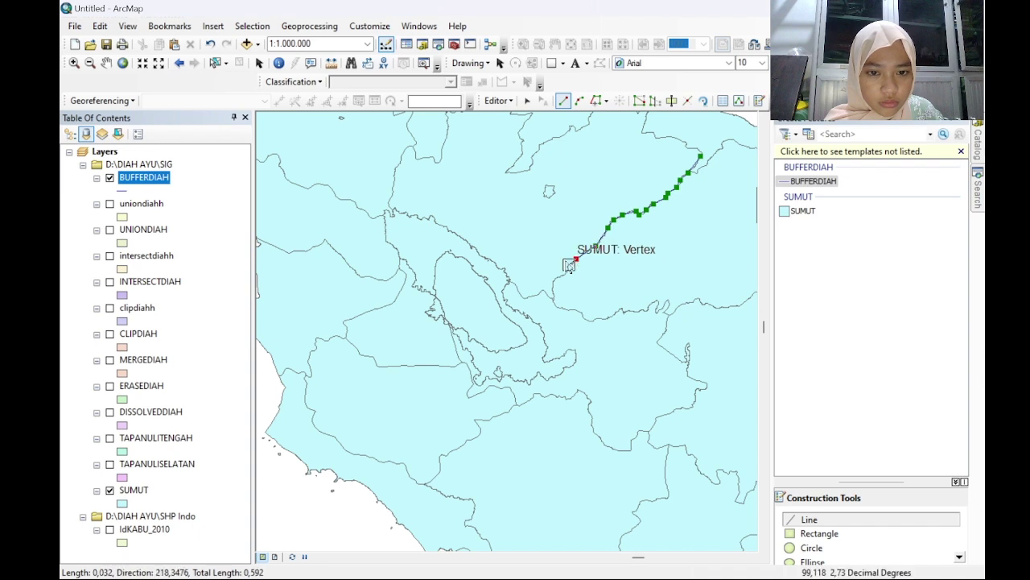
left_click(577, 259)
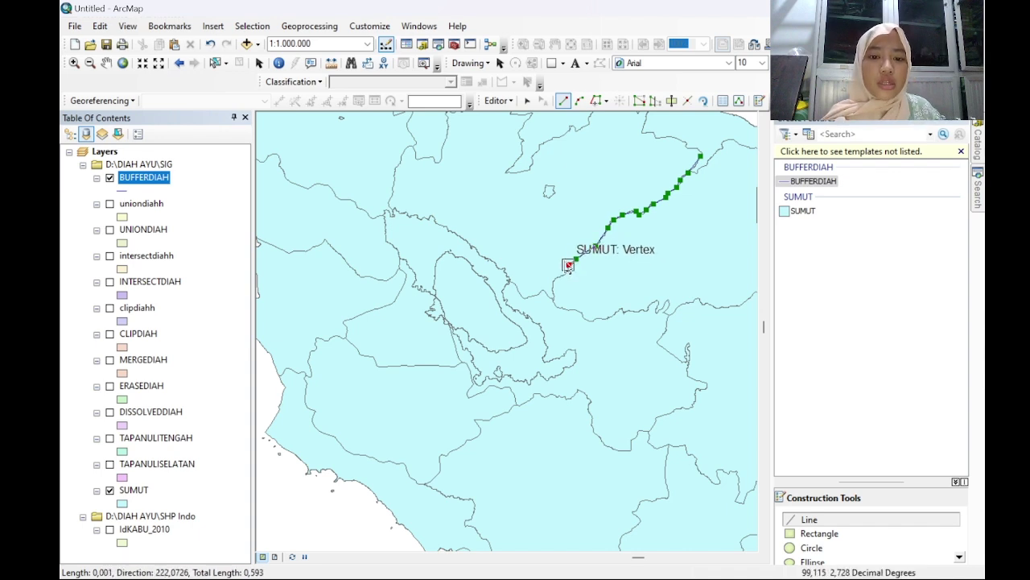
double_click(570, 264)
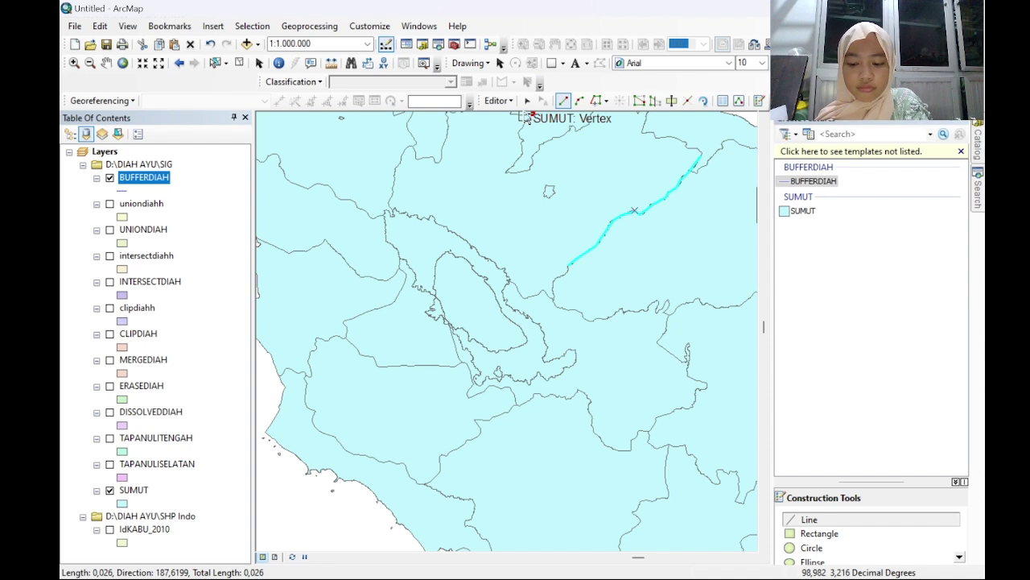
Step: Save the edits to BUFFERDIAH and end the edit session
left_click(499, 100)
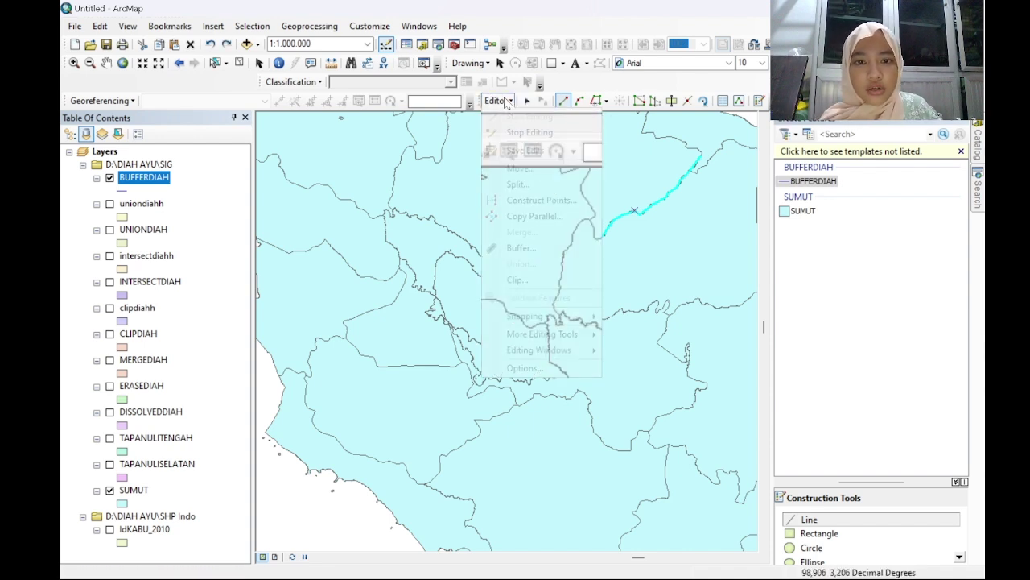
left_click(524, 150)
left_click(497, 101)
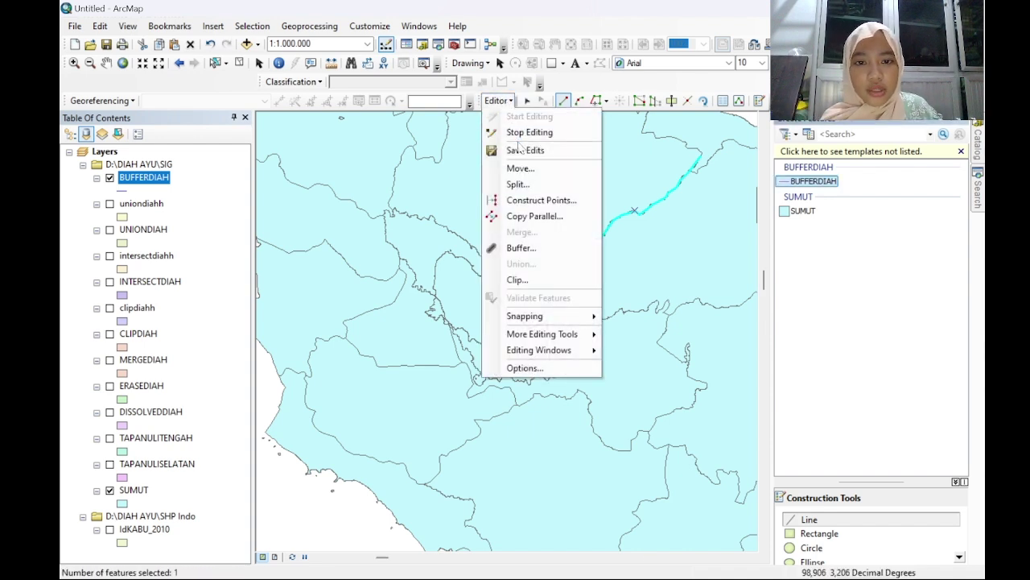
left_click(527, 132)
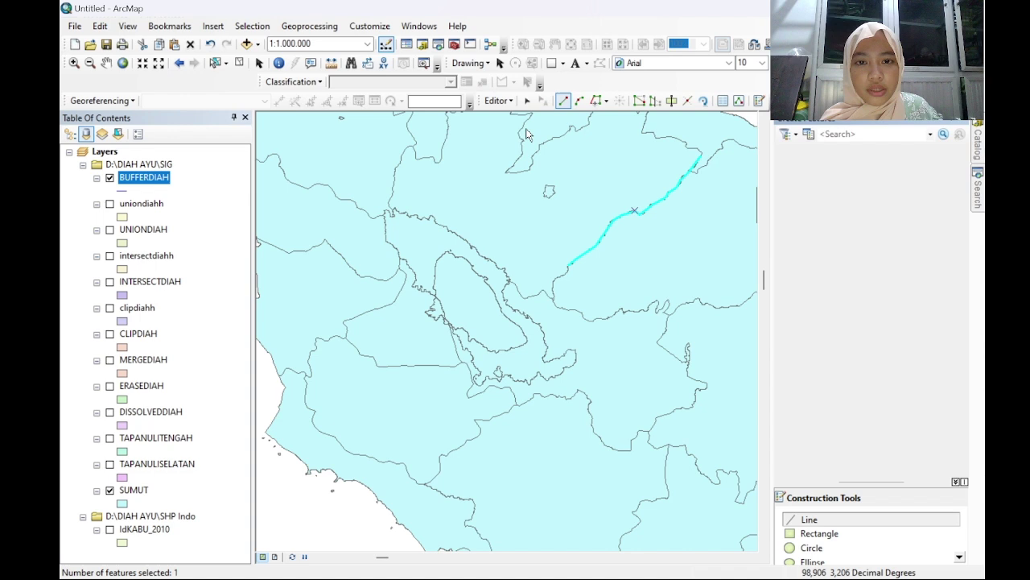
Step: Set up the Buffer tool with BUFFERDIAH as input and bufferdiahh in the SIG folder as output
left_click(325, 30)
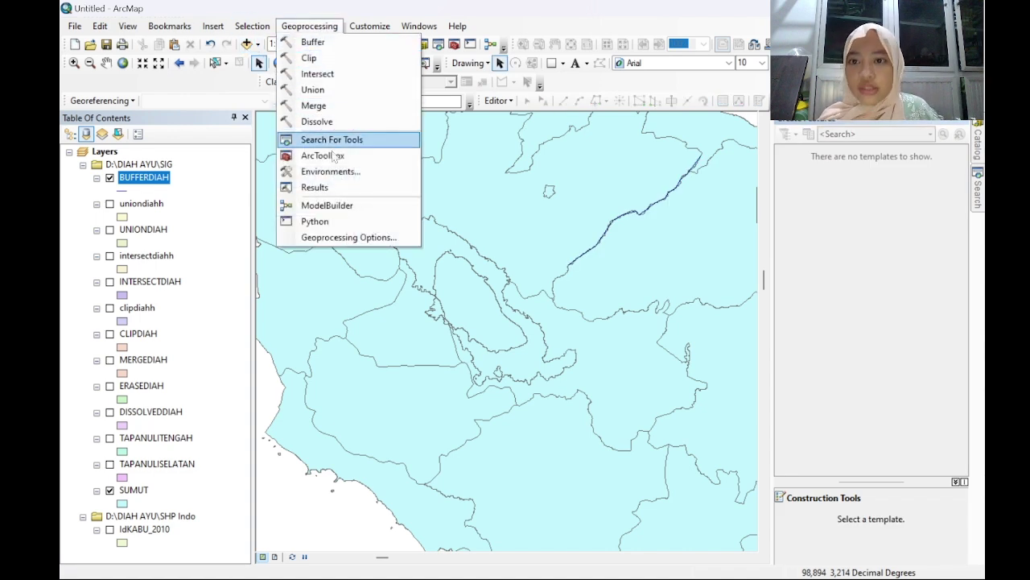
left_click(363, 44)
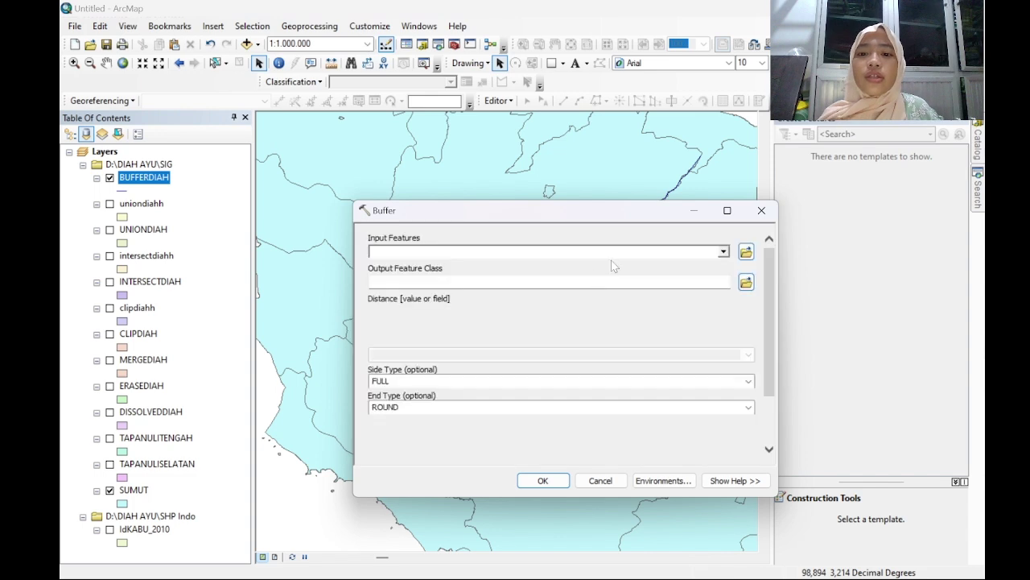
left_click(724, 251)
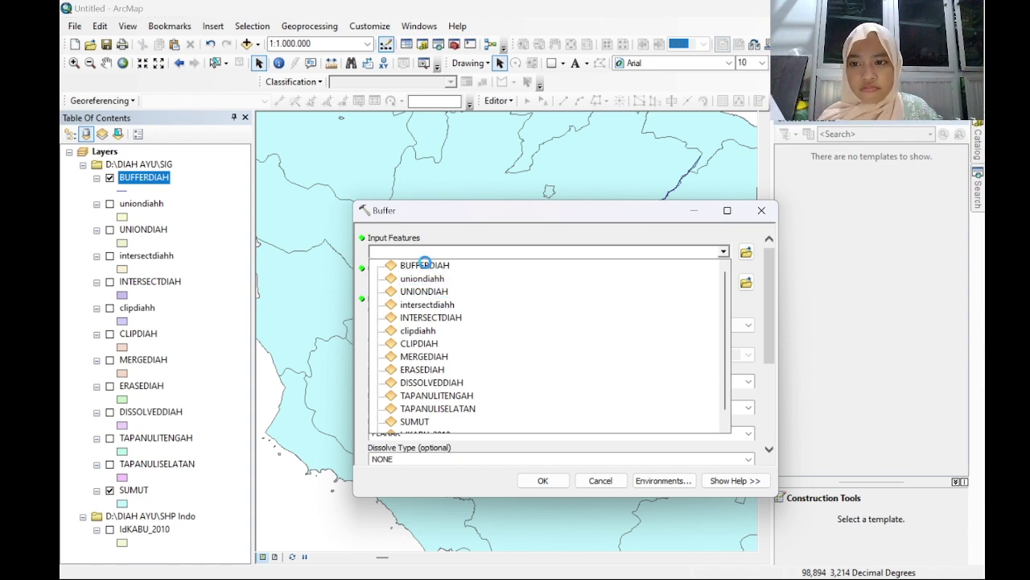
left_click(426, 267)
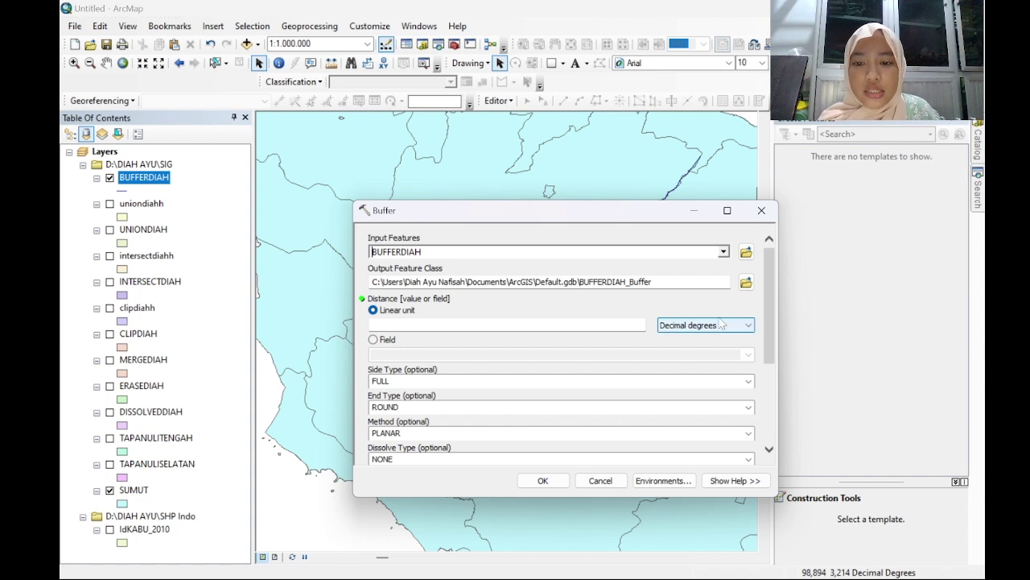
left_click(747, 282)
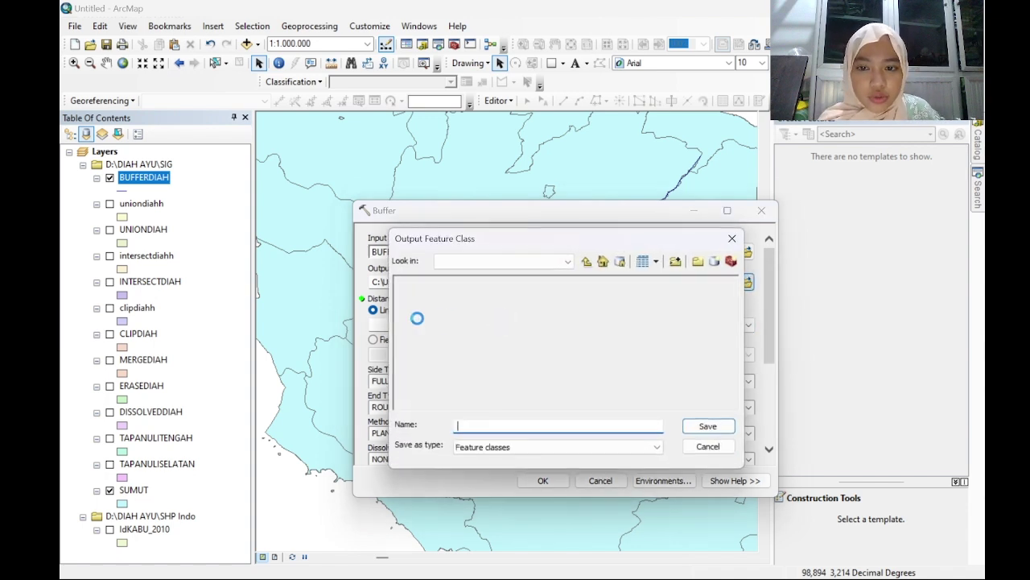
key("Caps_Lock")
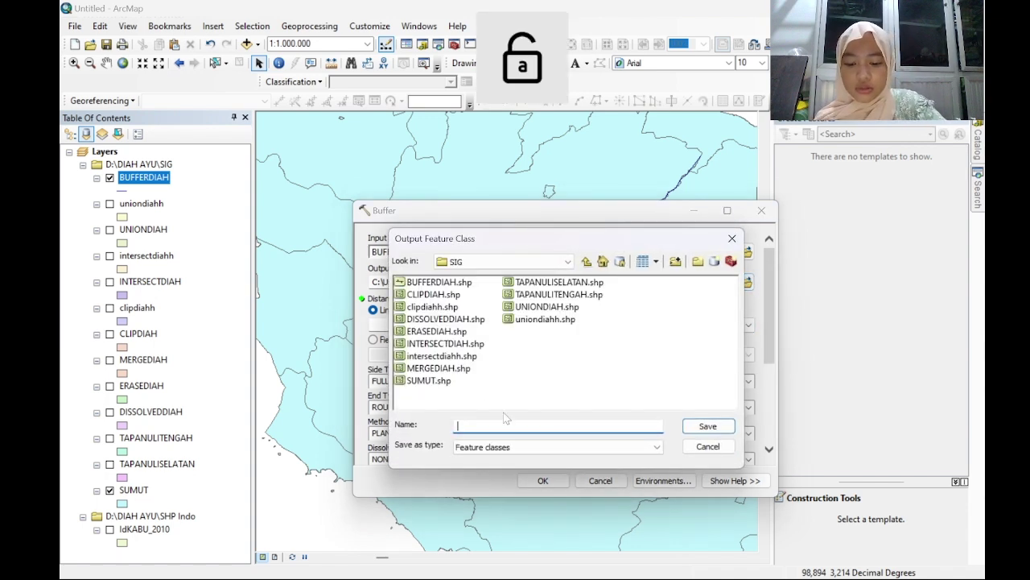
type("buffer")
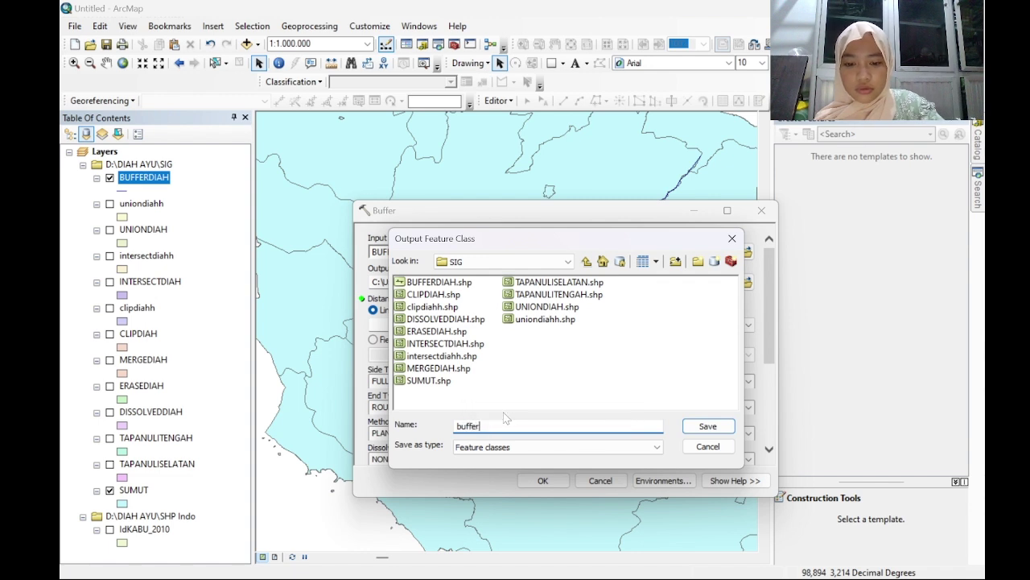
type("diahh")
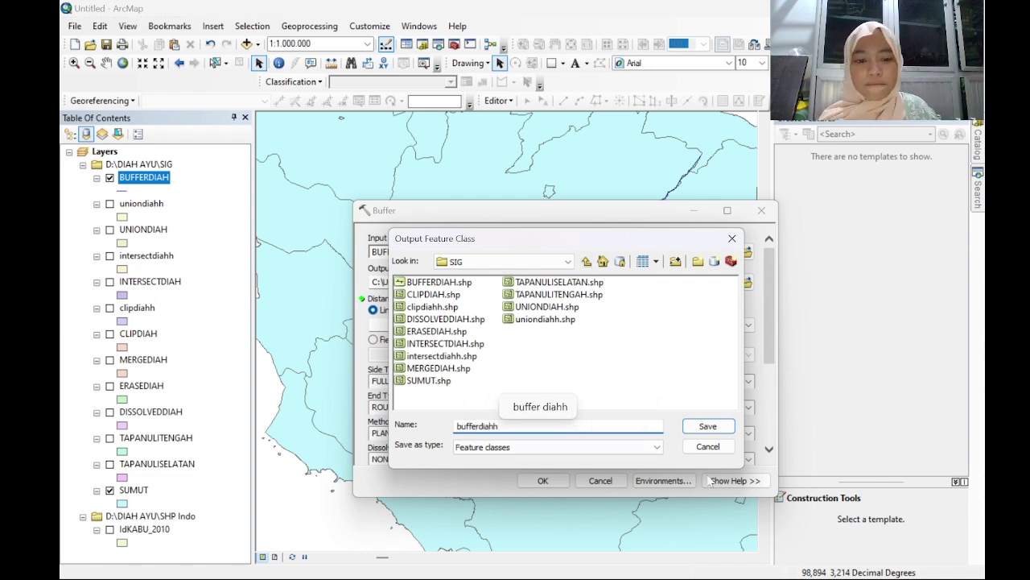
left_click(707, 426)
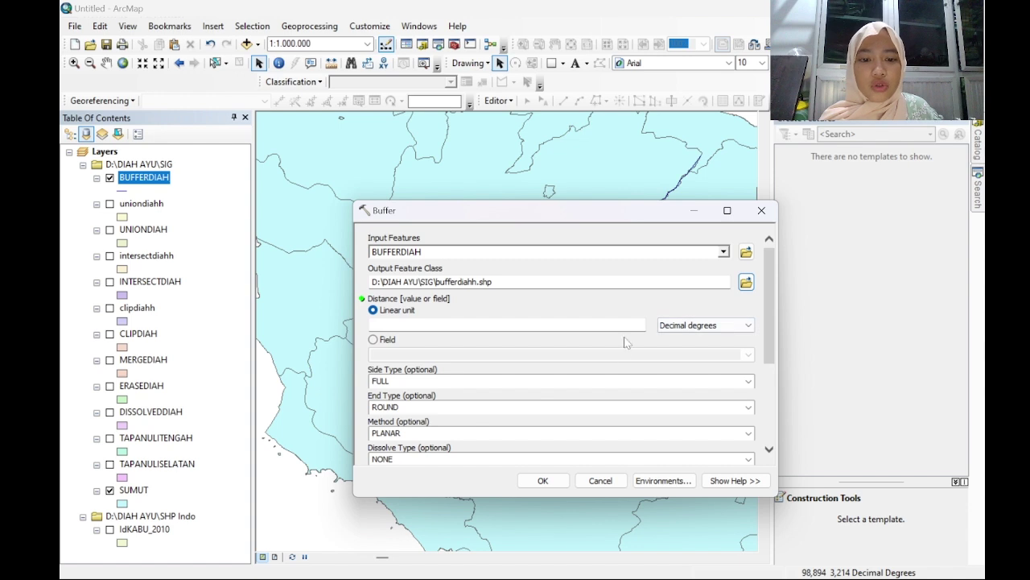
Step: Set the buffer's linear distance to 2 kilometers and run the tool
left_click(642, 325)
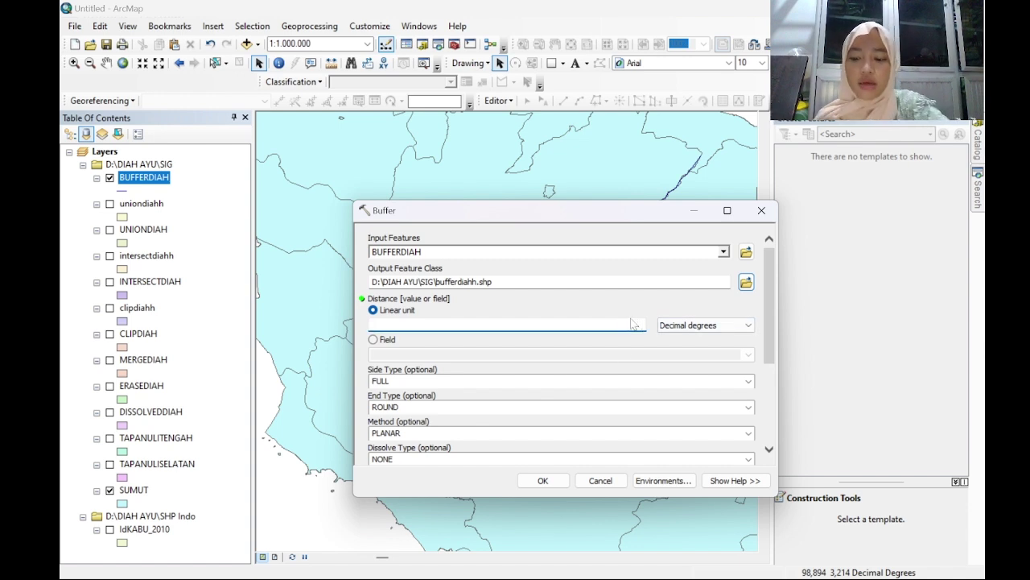
left_click(725, 324)
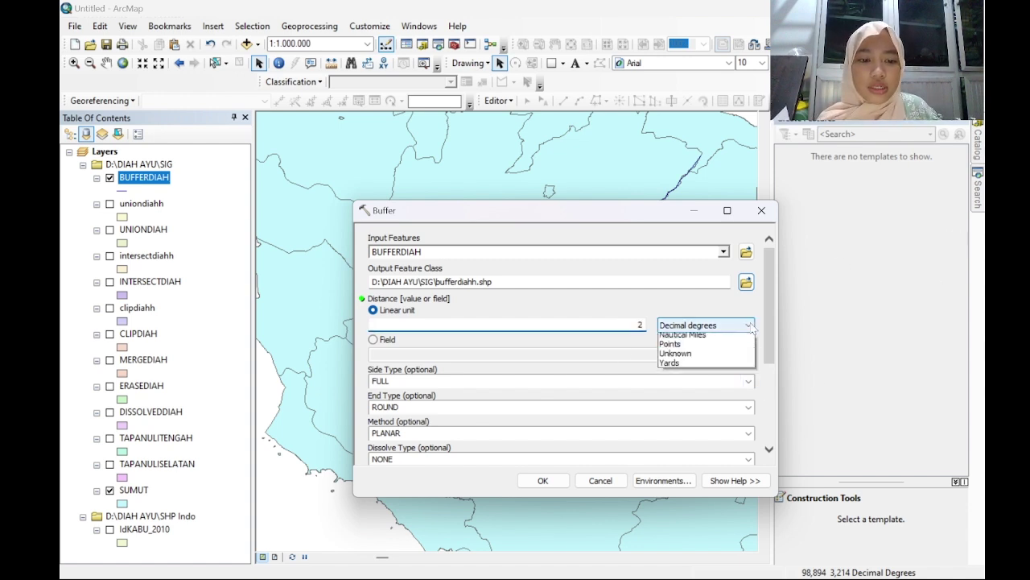
left_click(699, 386)
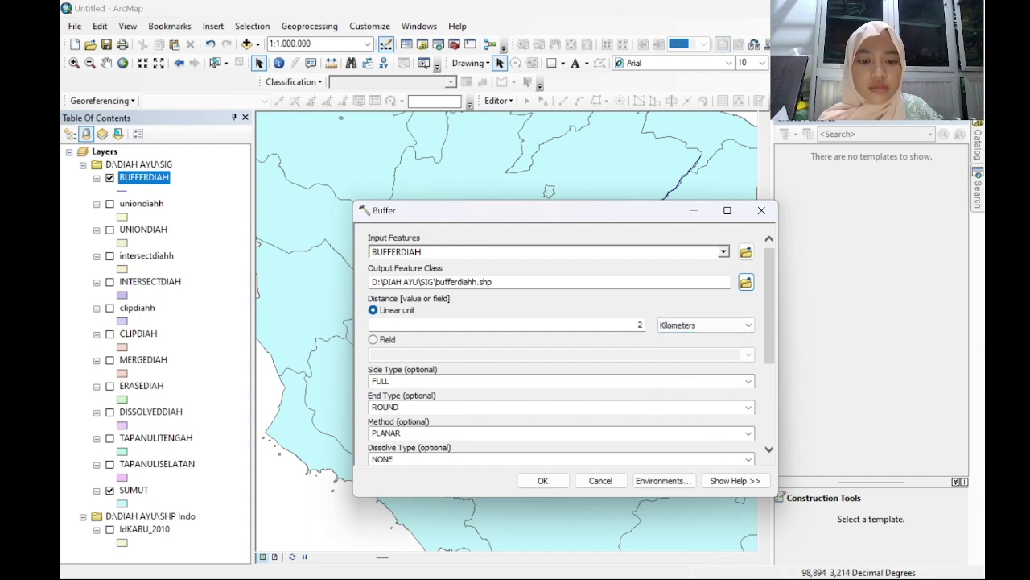
left_click(546, 481)
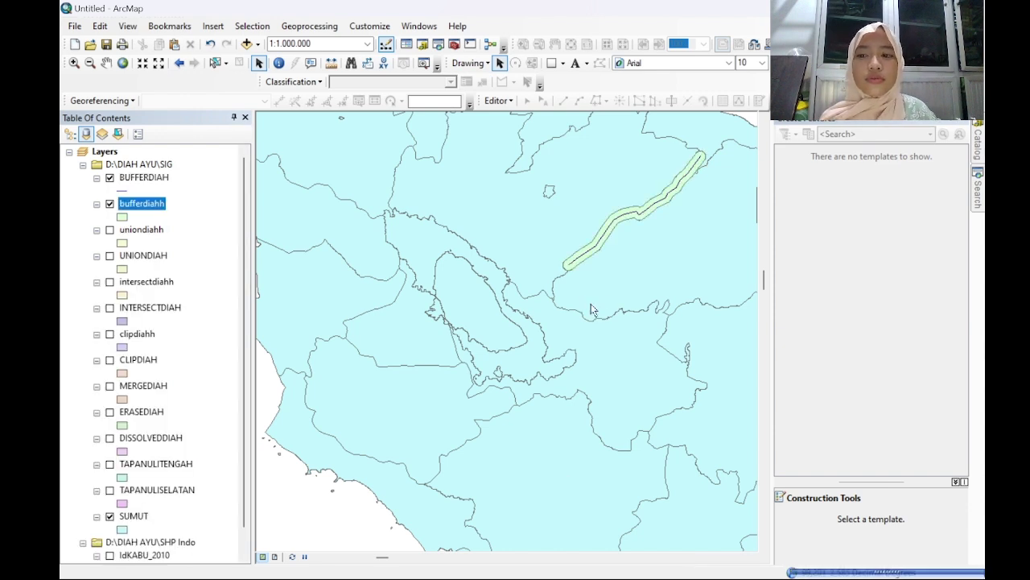
scroll(648, 257, "down", 2)
scroll(649, 257, "down", 1)
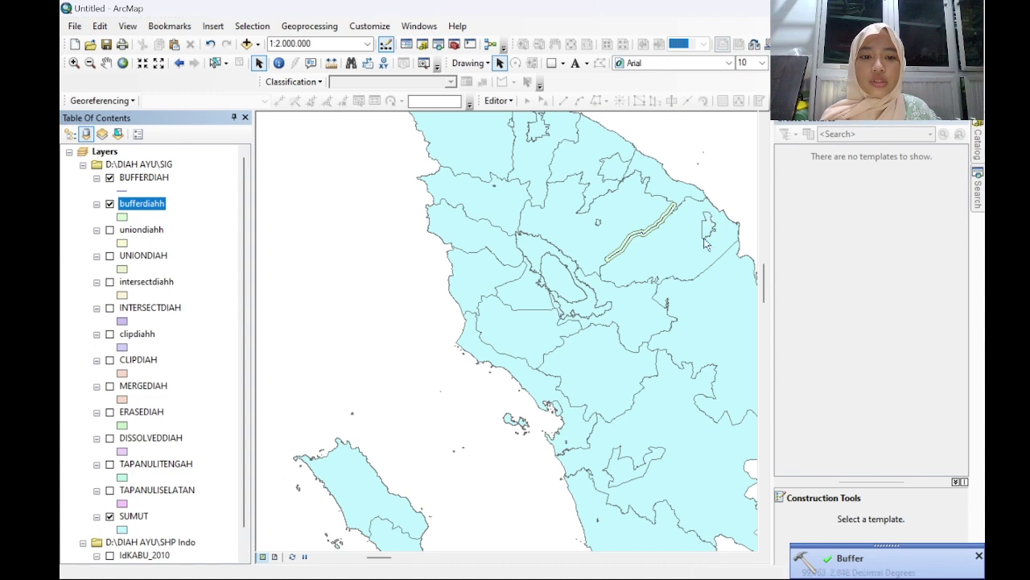
left_click(107, 63)
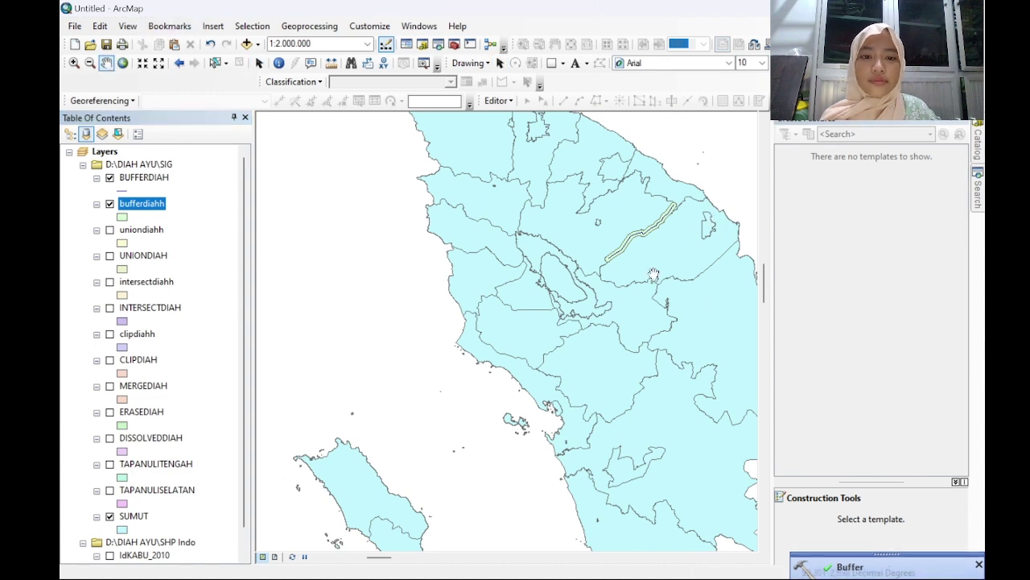
left_click_drag(695, 307, 665, 435)
key("alt+Tab")
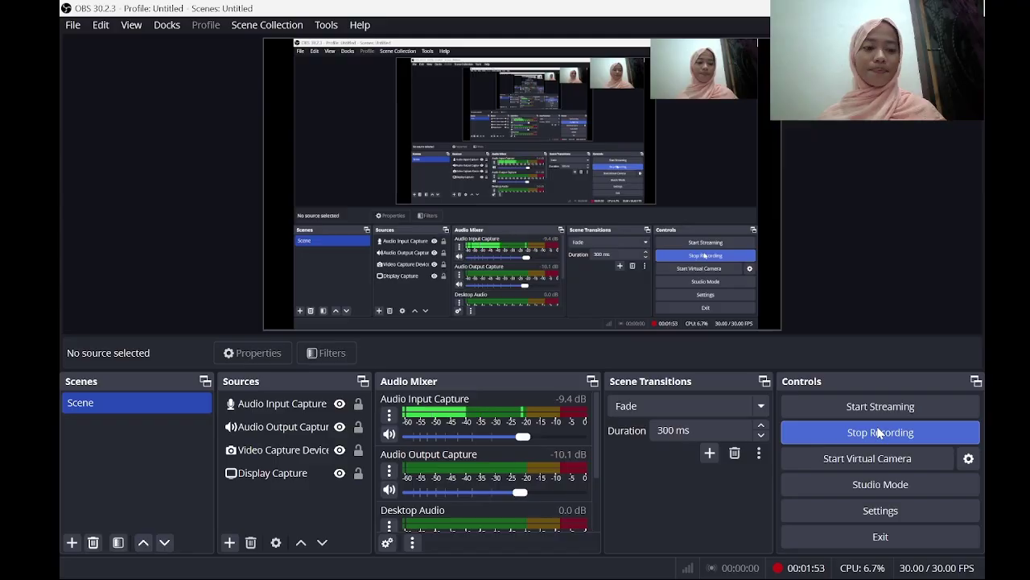